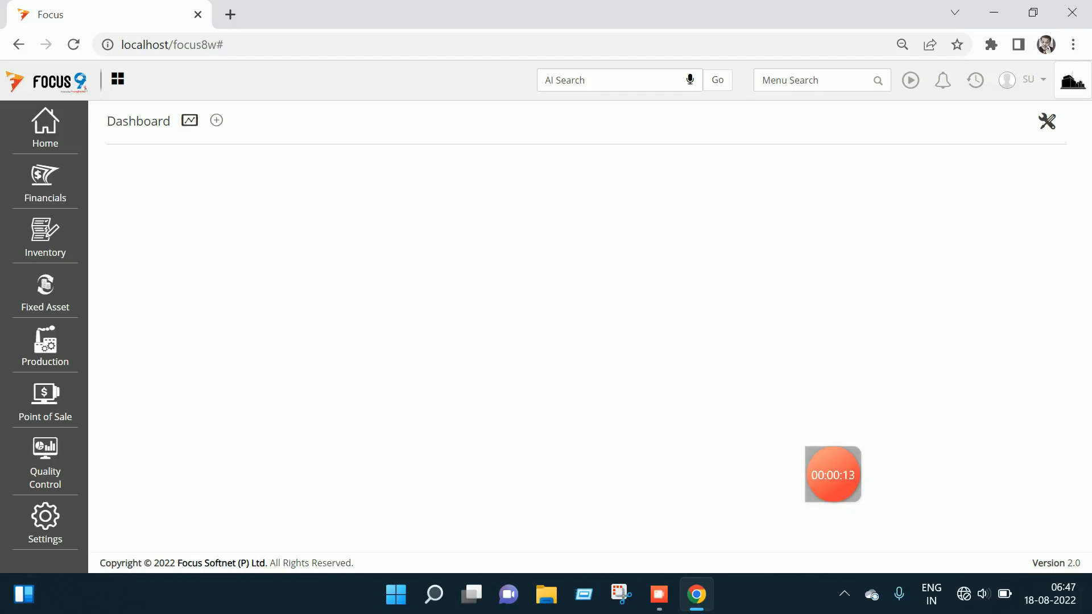
Open Design Workflow, load the Local - Sales Work Flow to examine its document sequence, and close the screen
click(813, 80)
text(work)
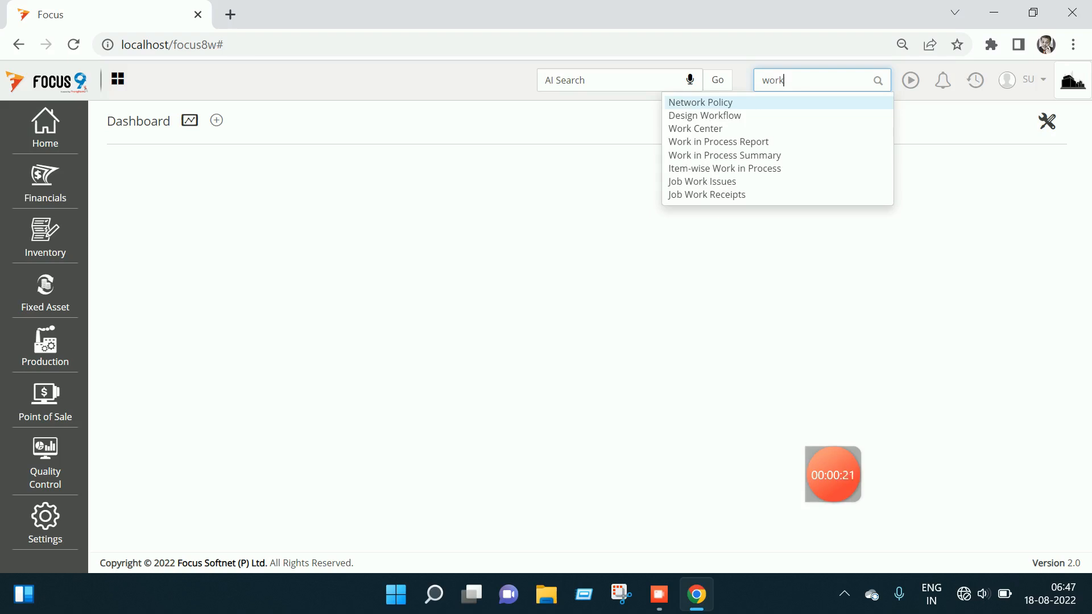
text(f)
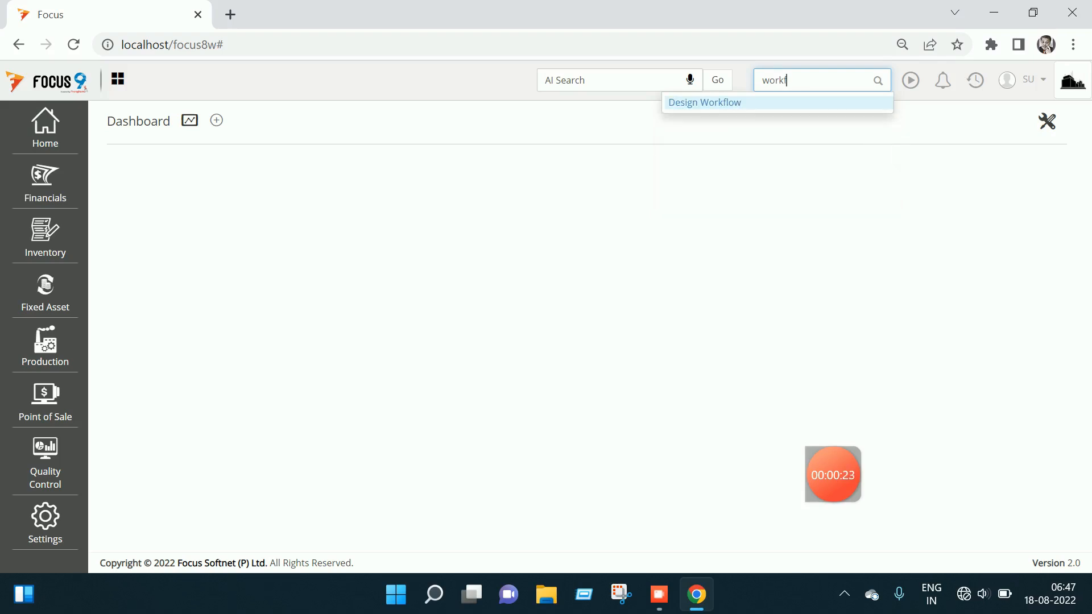
key(Return)
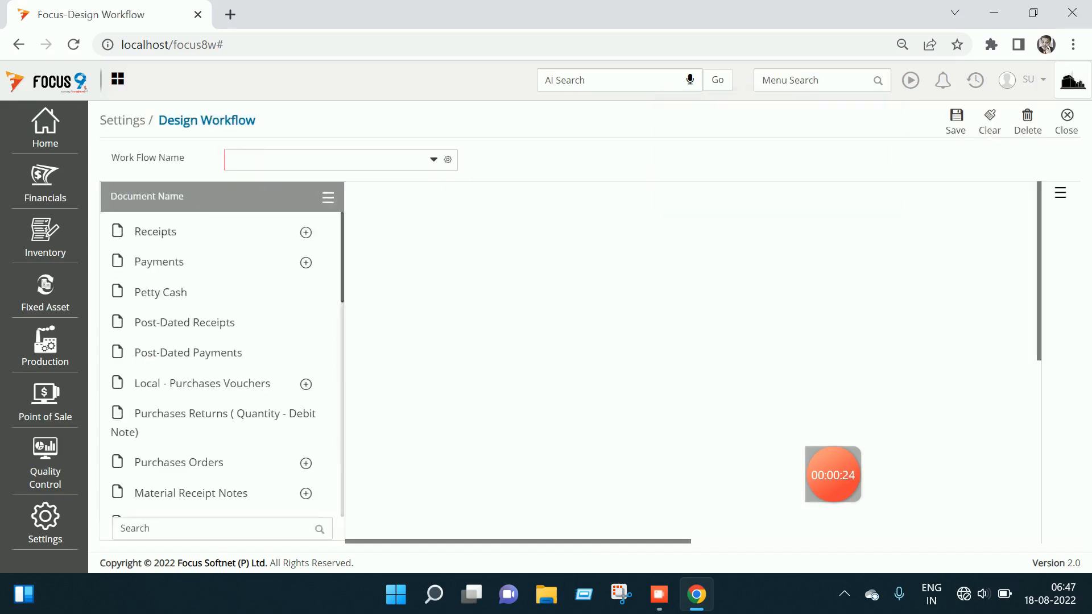
click(433, 160)
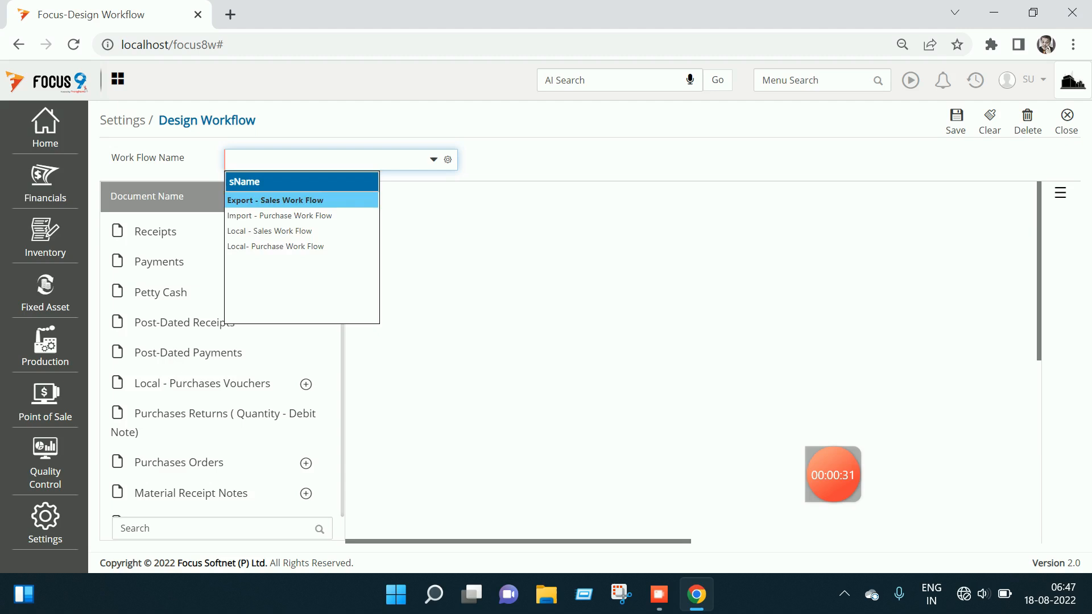
click(270, 232)
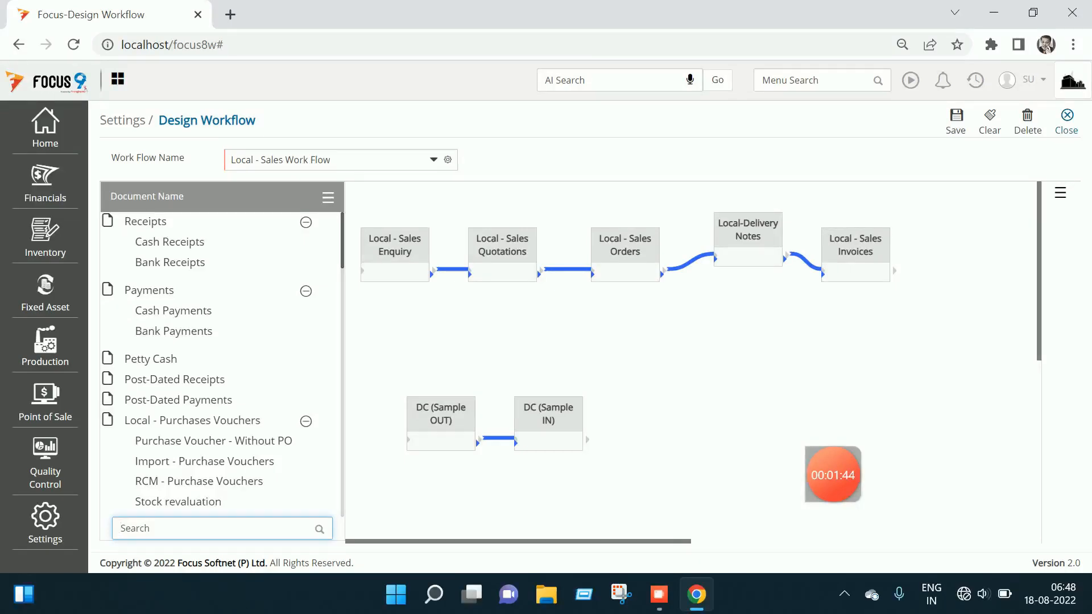
click(1067, 121)
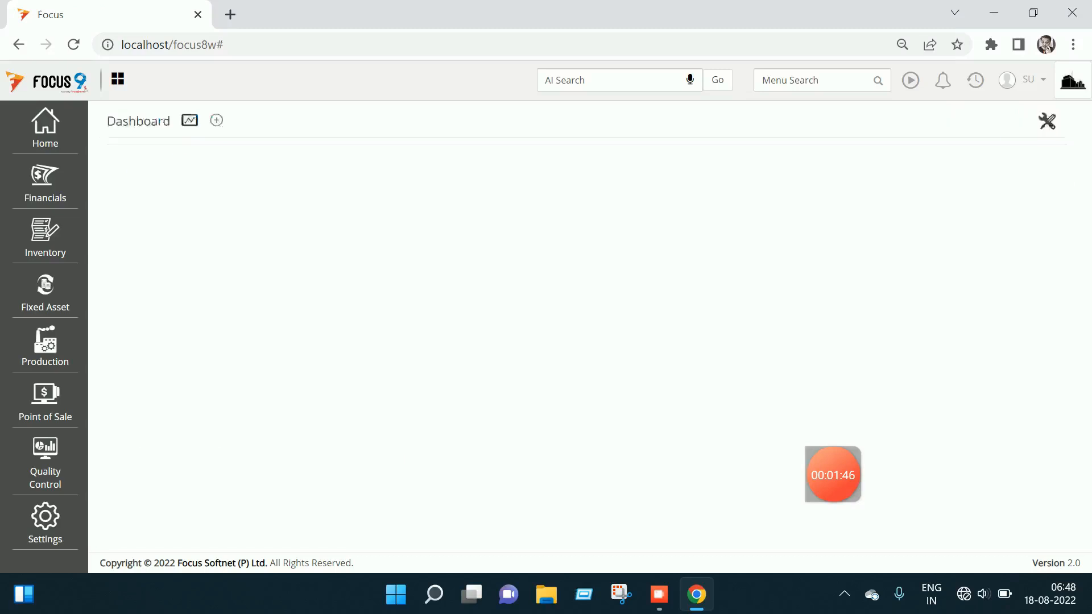
Open the Local - Sales Enquiry voucher list through the menu search and start a new enquiry
click(814, 80)
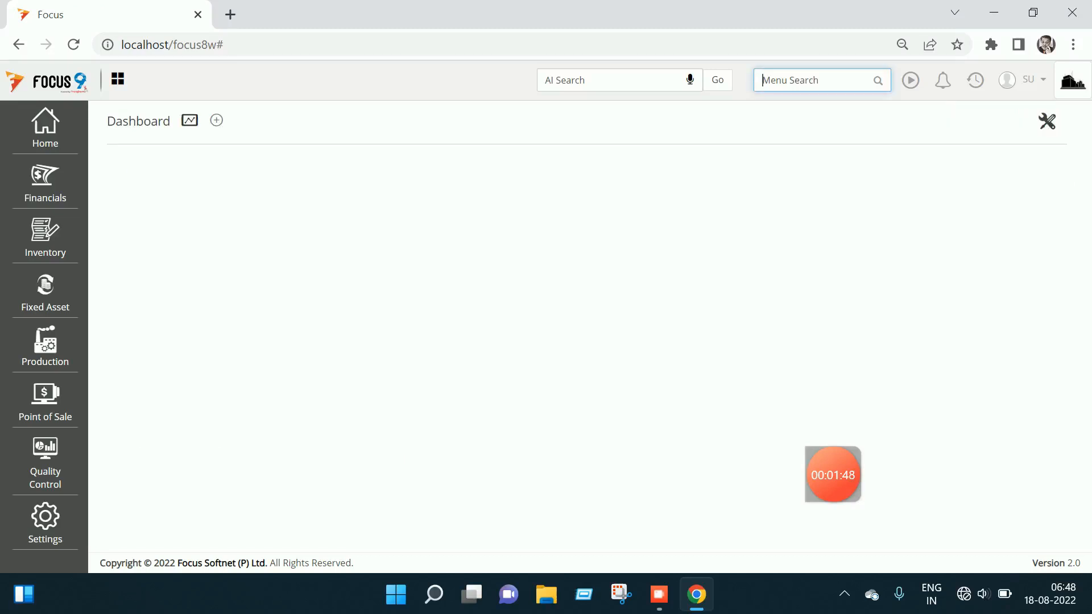
text(local)
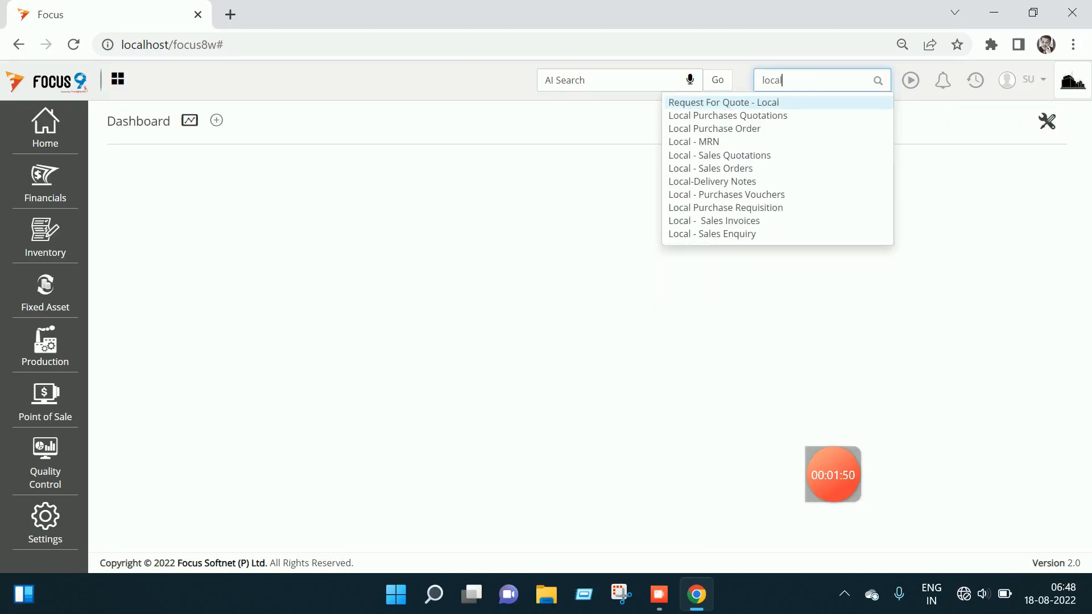
click(712, 235)
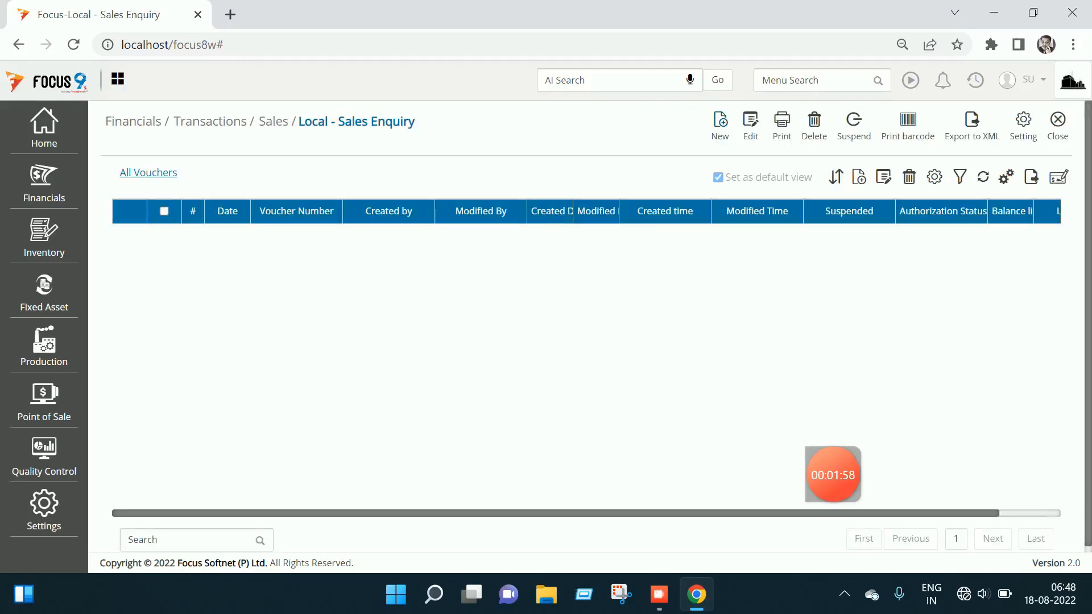
click(720, 122)
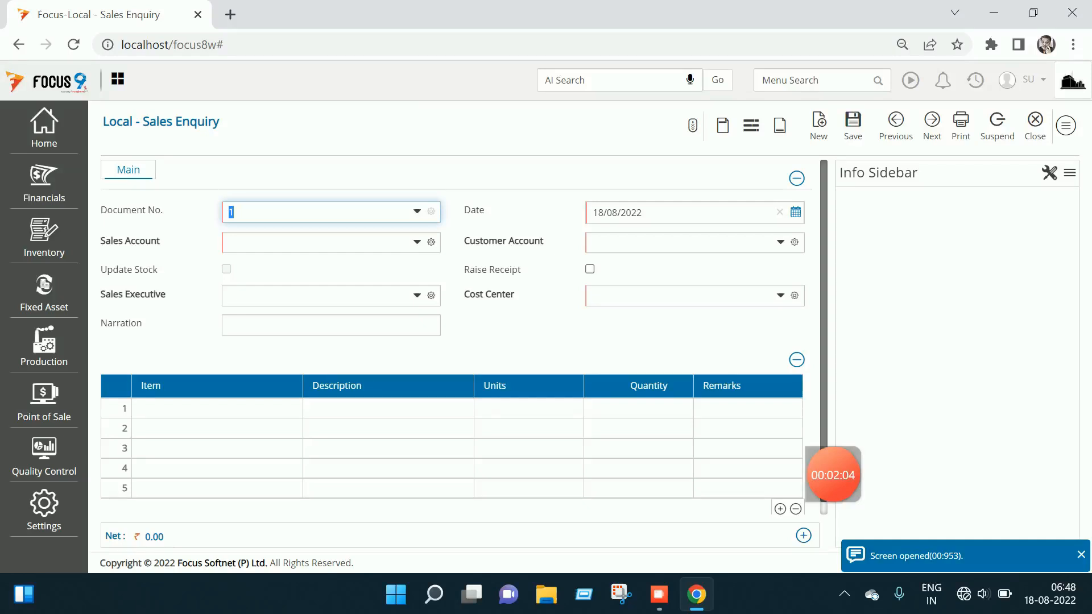
Turn off Update FA in the Local - Sales Enquiry document's miscellaneous settings, save the change, and start a new enquiry
mouse_move(165, 536)
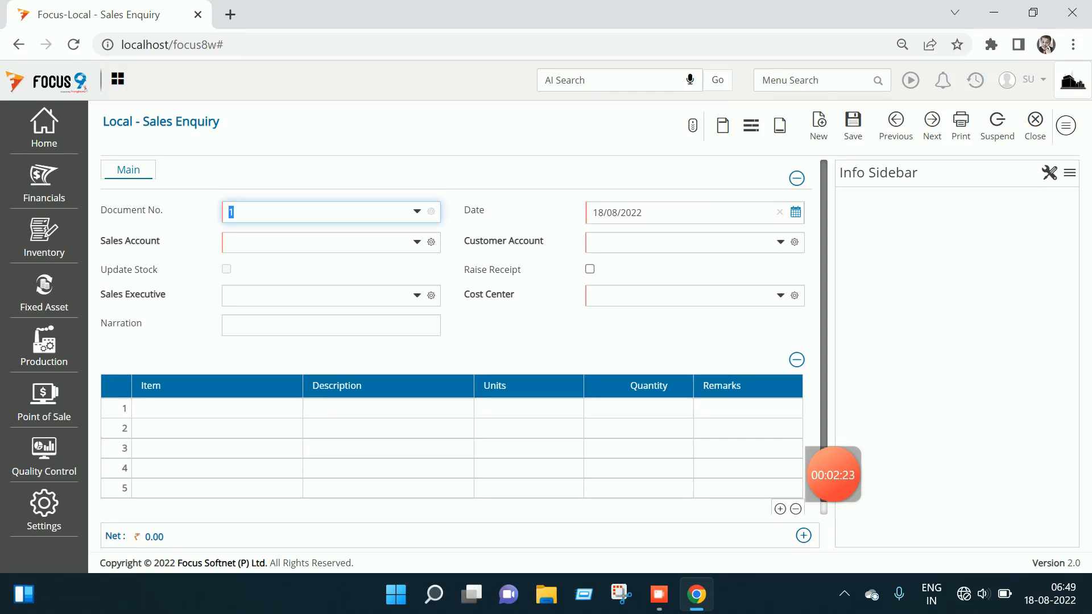
click(1066, 125)
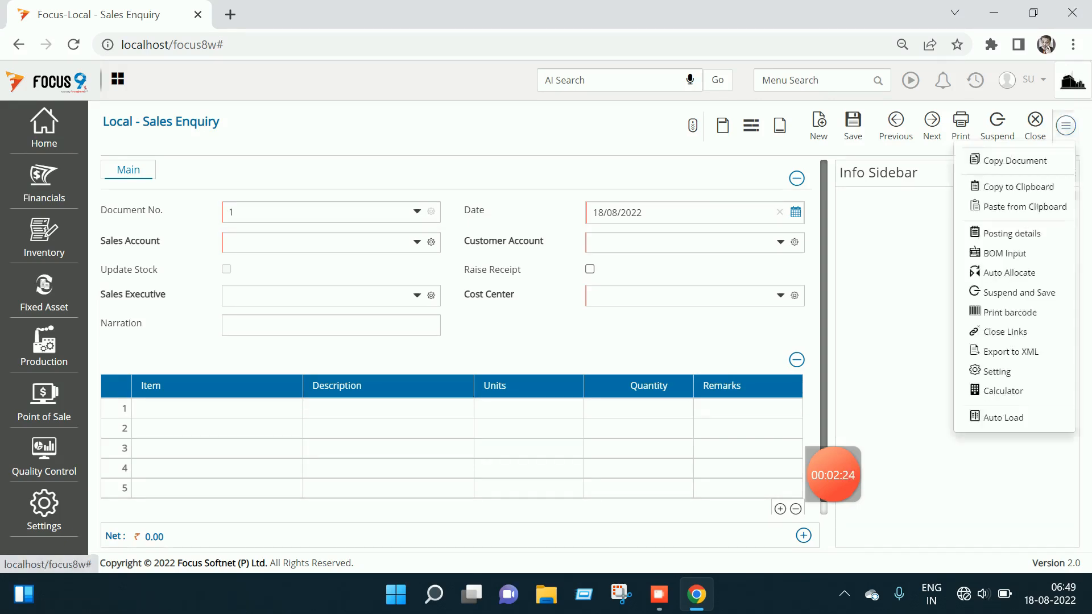
click(996, 371)
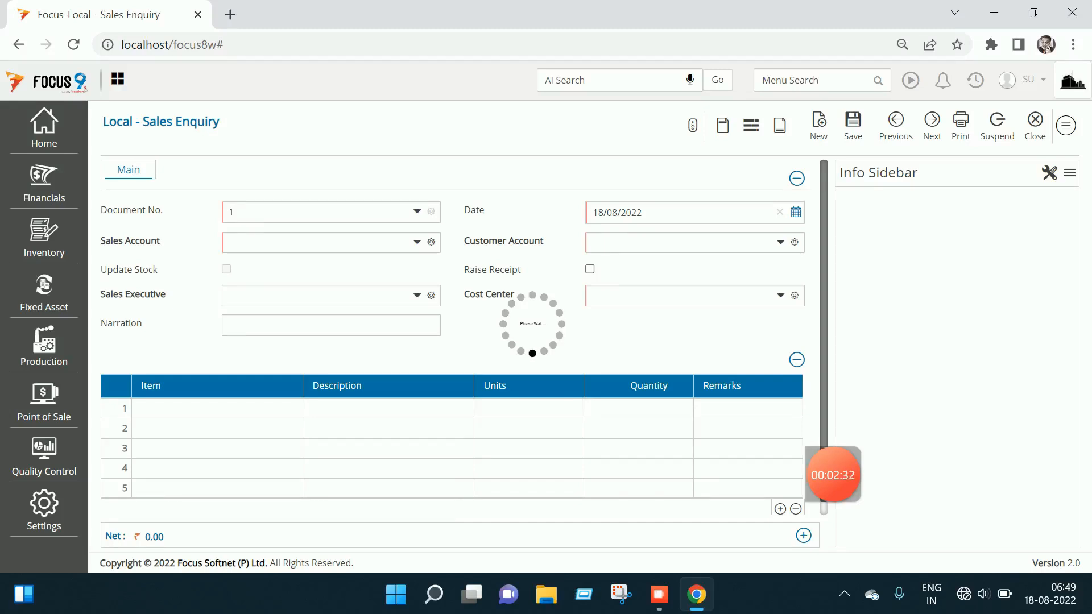
click(332, 154)
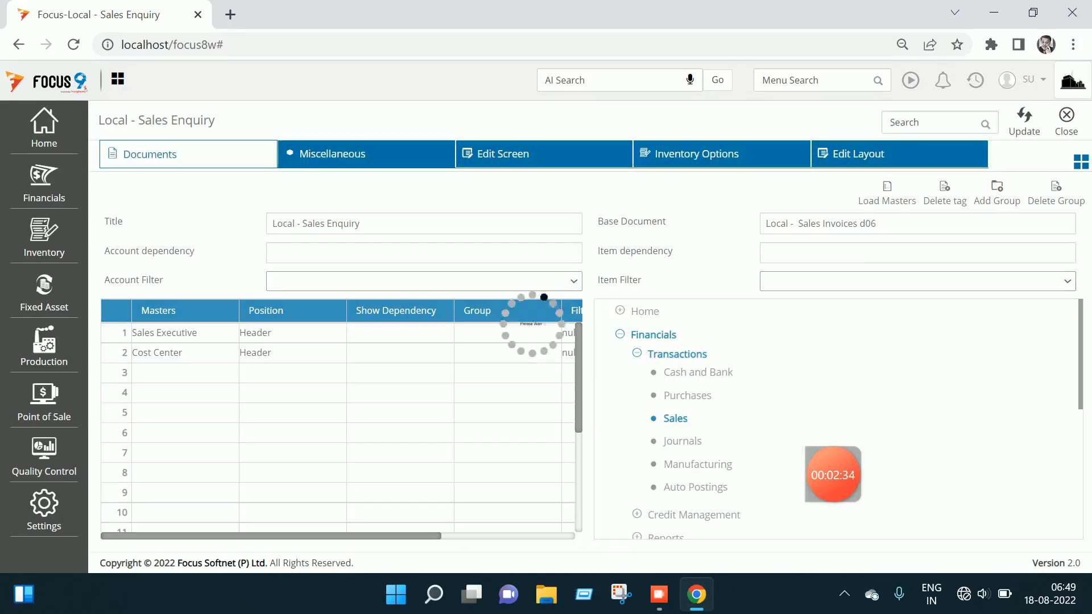
click(608, 198)
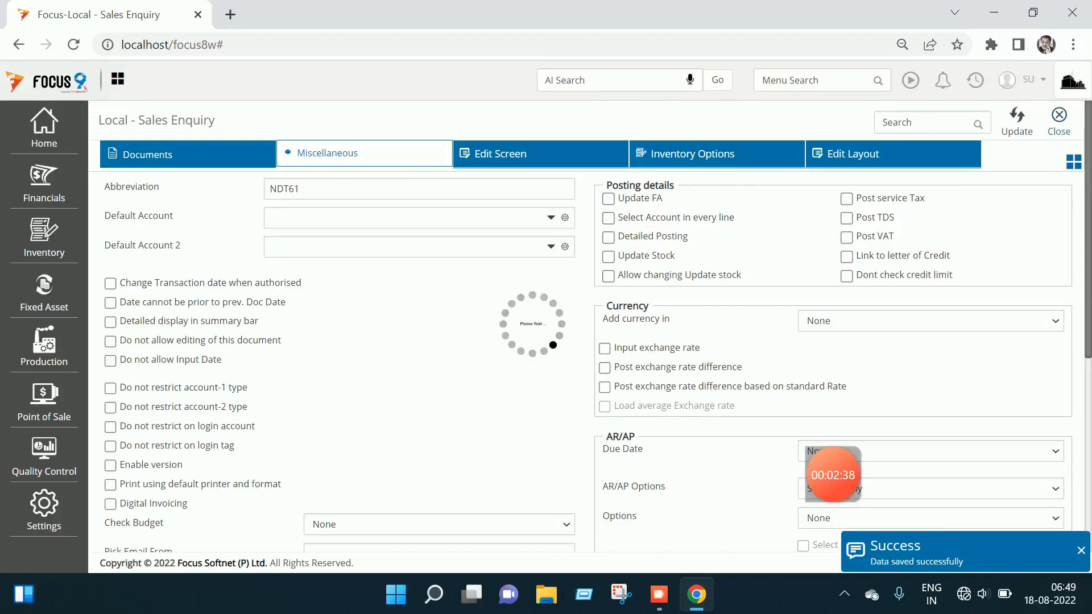
click(720, 126)
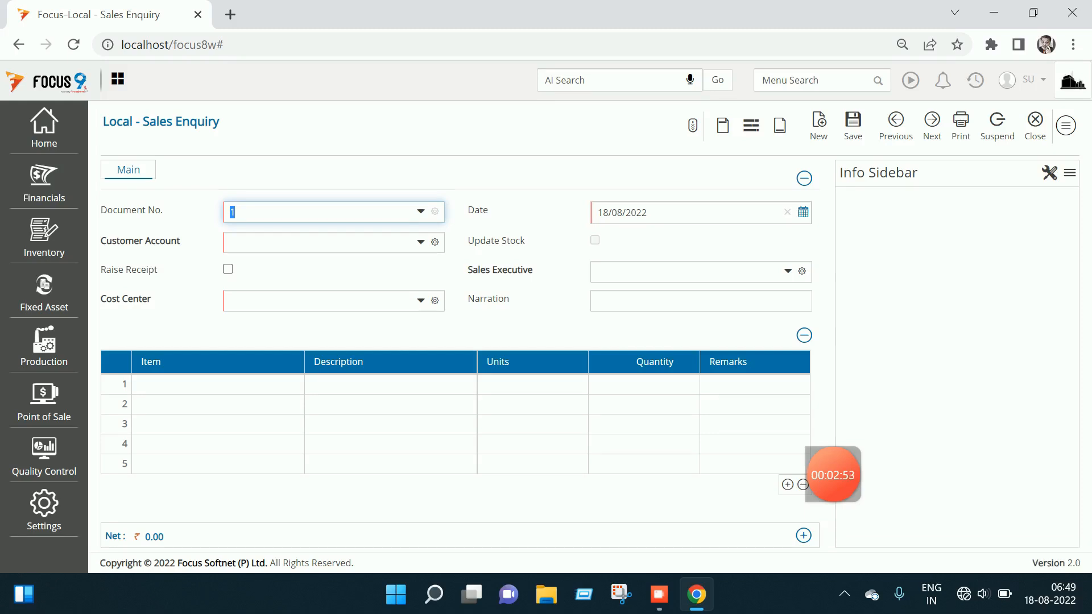
Set the enquiry's customer account to Customer A - Local
key(Tab)
text(cus)
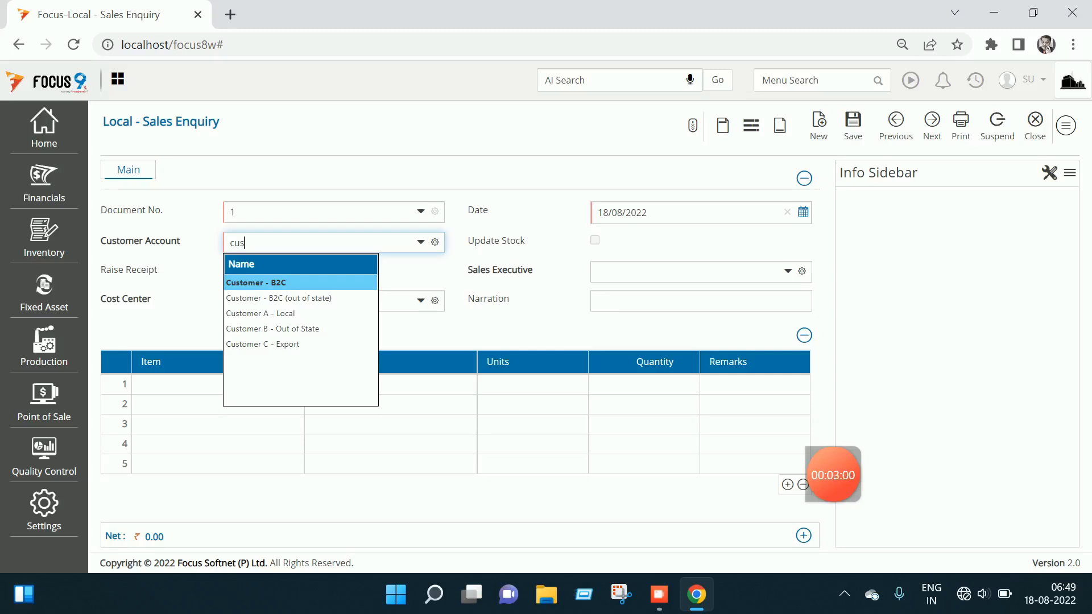
click(260, 314)
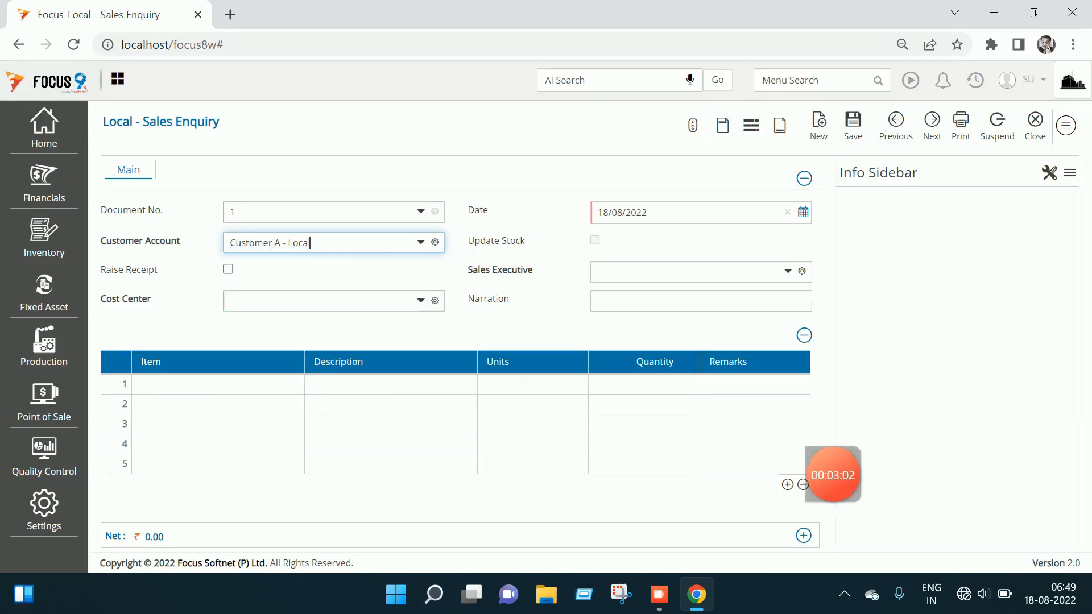
key(Tab)
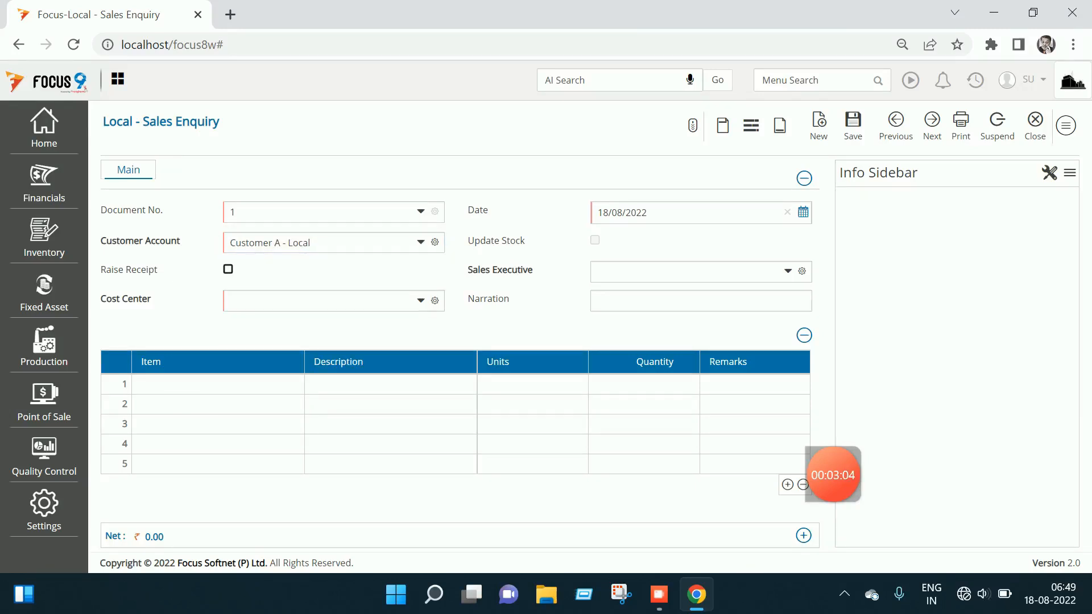
Examine the general, contact details and GST fields of the new customer account form, and close it without saving
key(Tab)
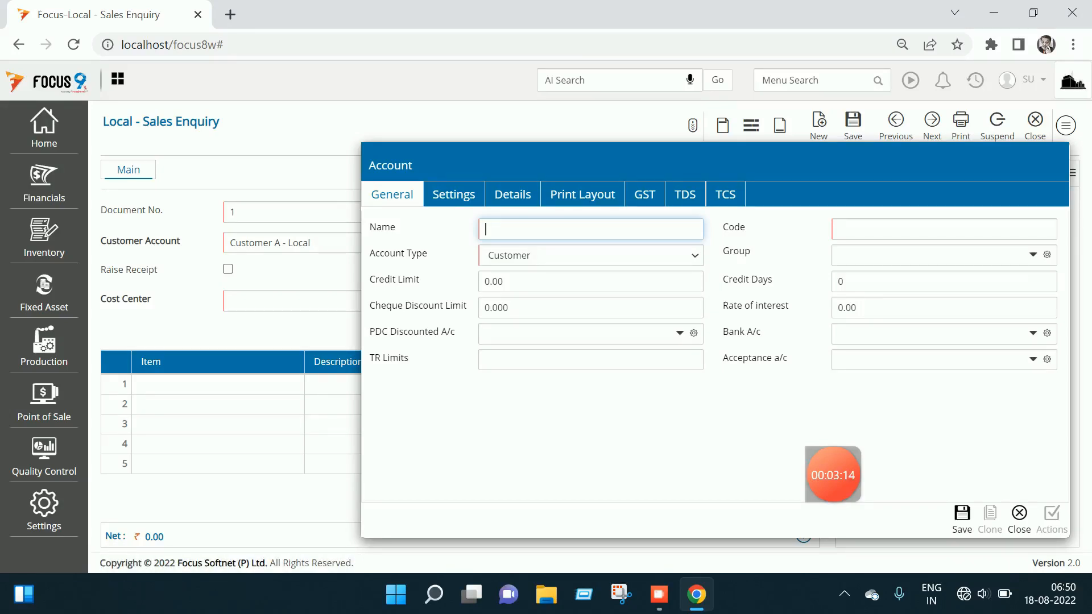
click(512, 194)
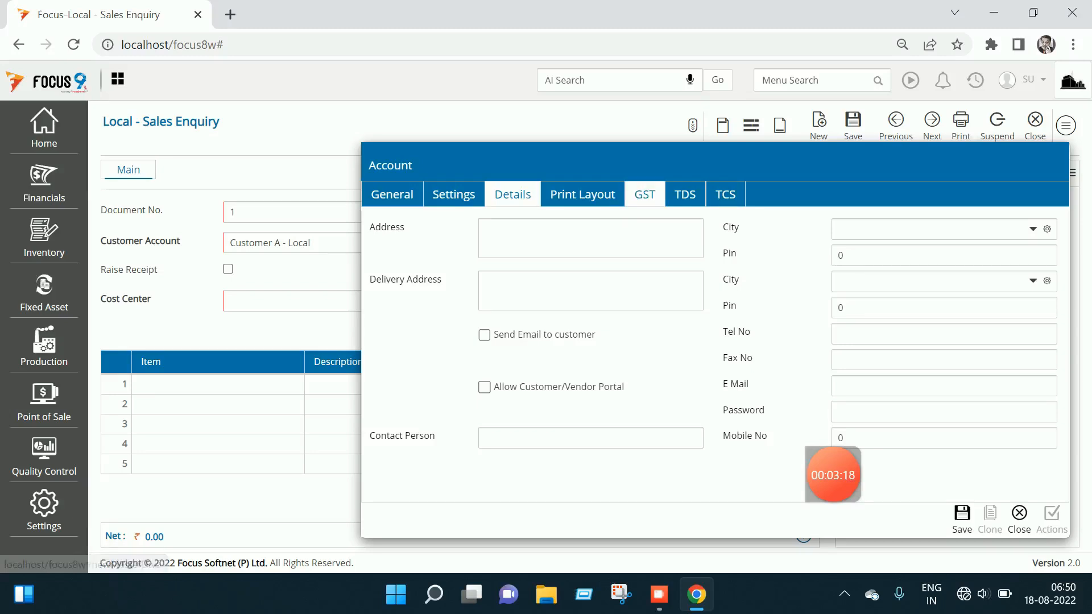
click(645, 193)
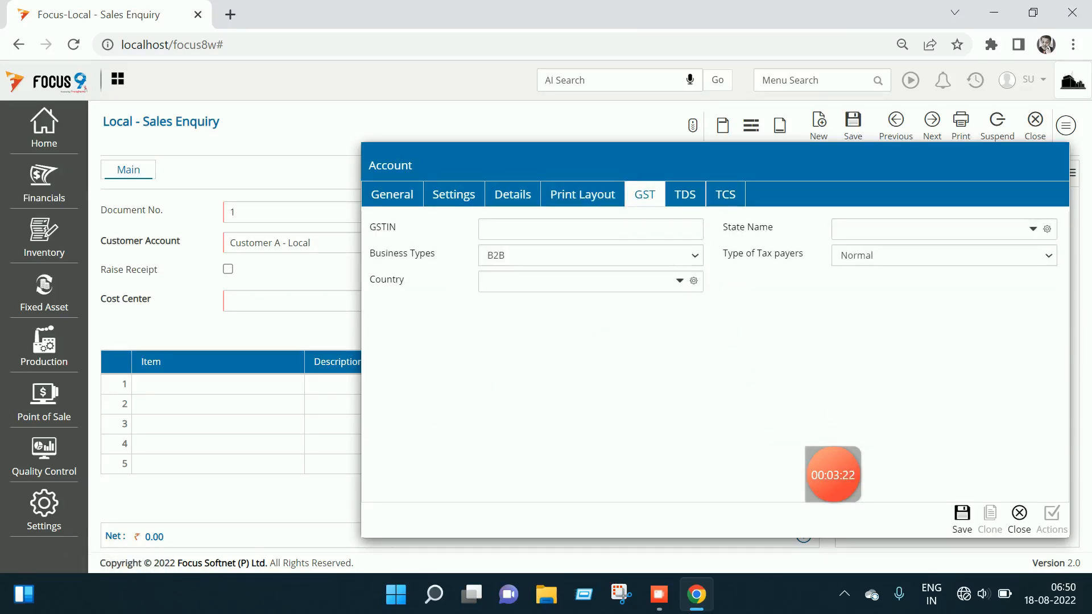
click(393, 193)
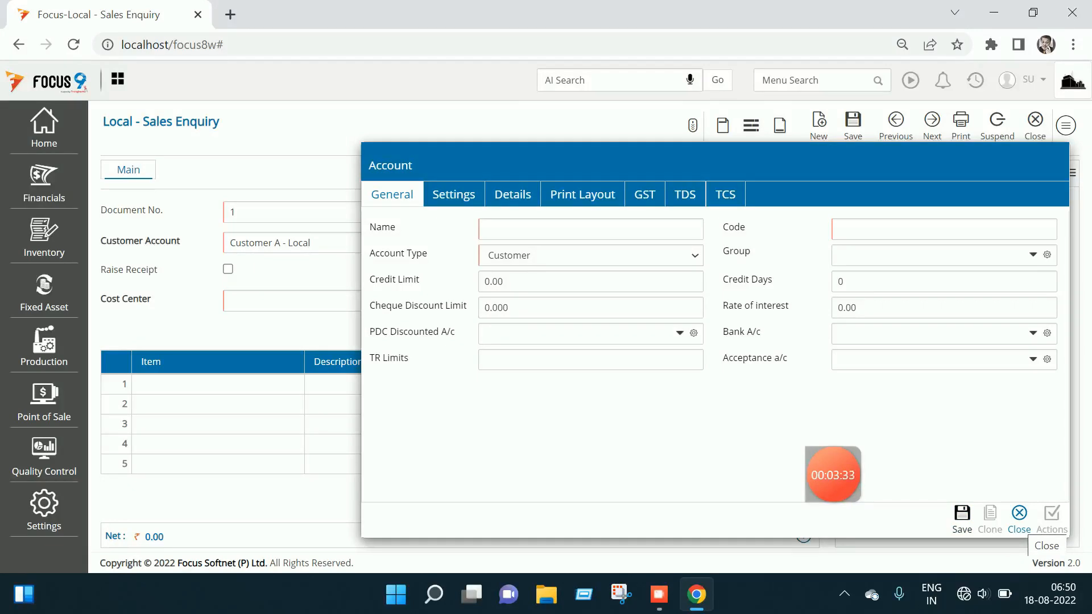
click(1019, 514)
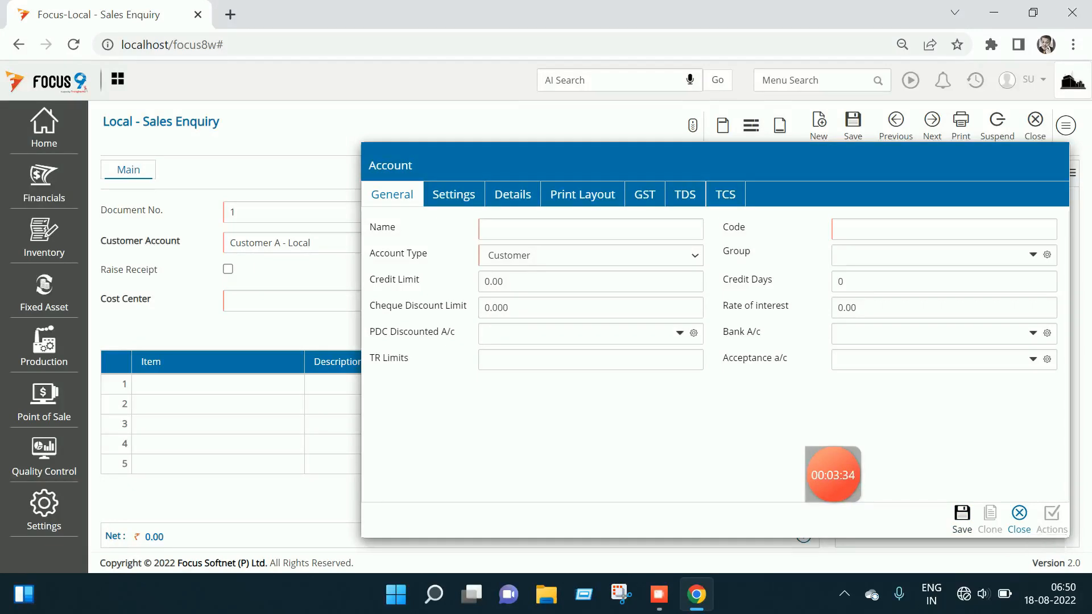
Complete the enquiry header with customer Customer A - Local, sales executive Sales Executive-001 and cost center Cost Center-1
click(342, 242)
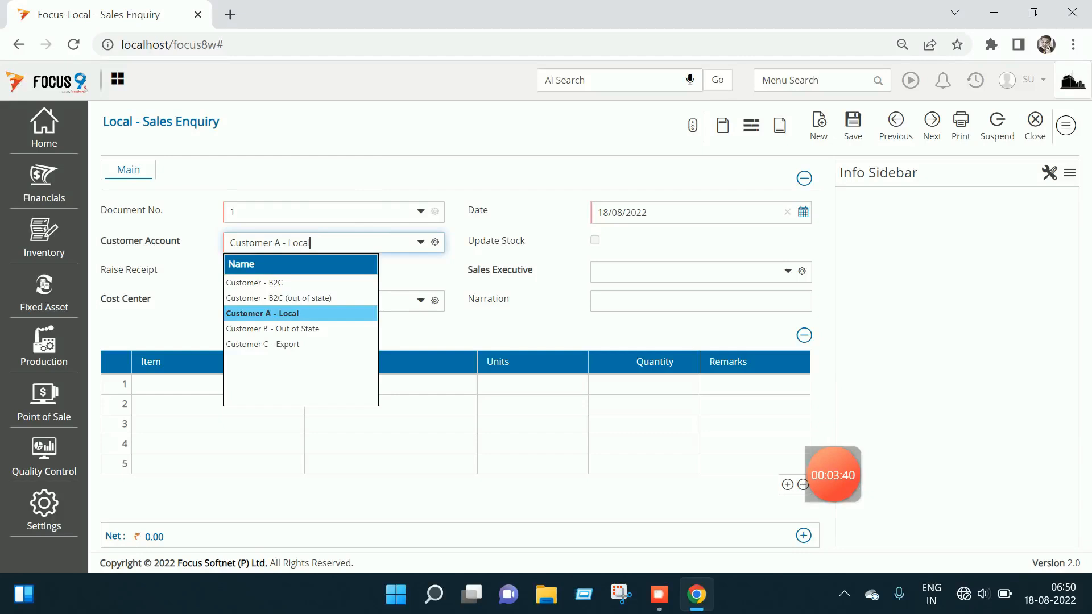
key(Return)
key(Tab)
key(Tab)
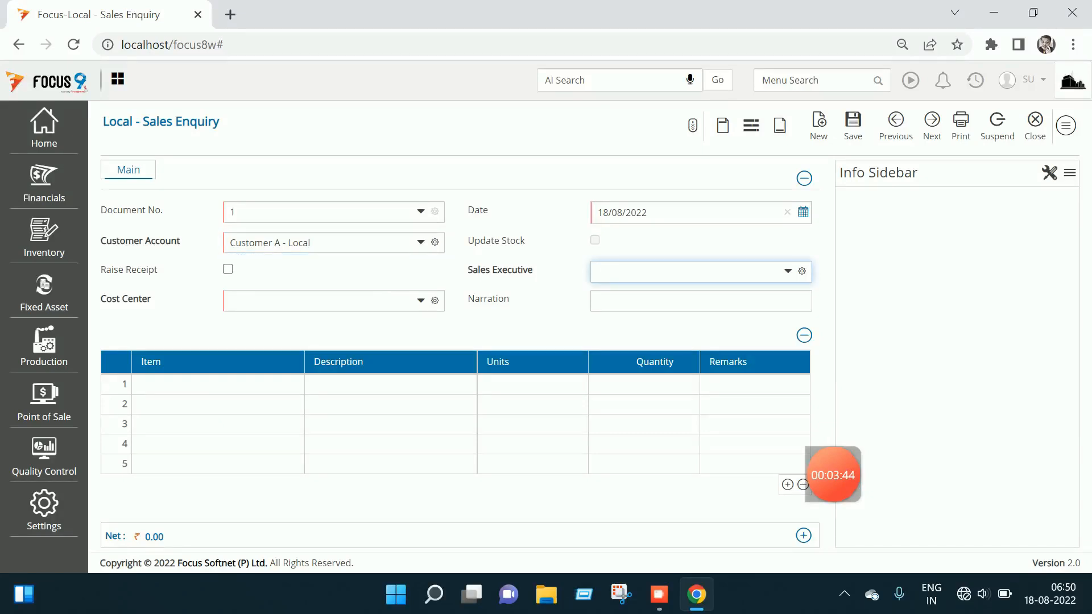
key(space)
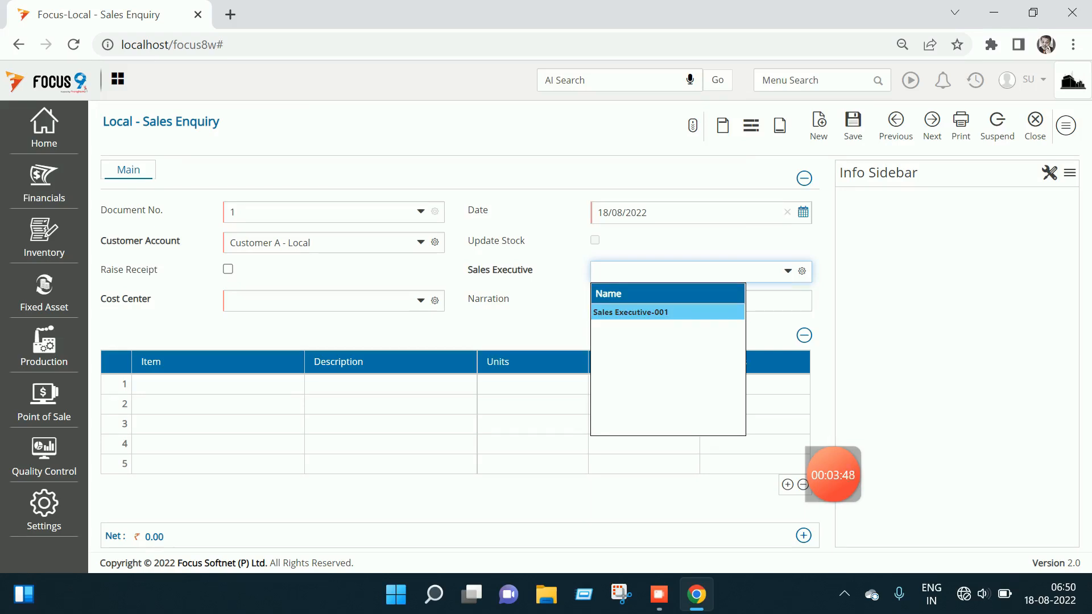
key(Return)
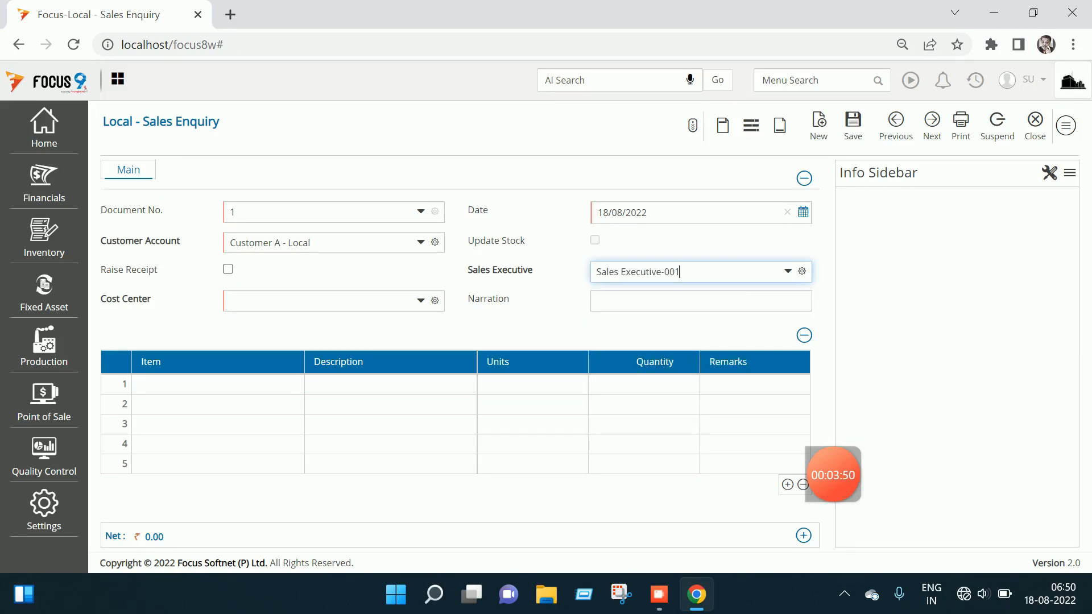
key(Tab)
key(space)
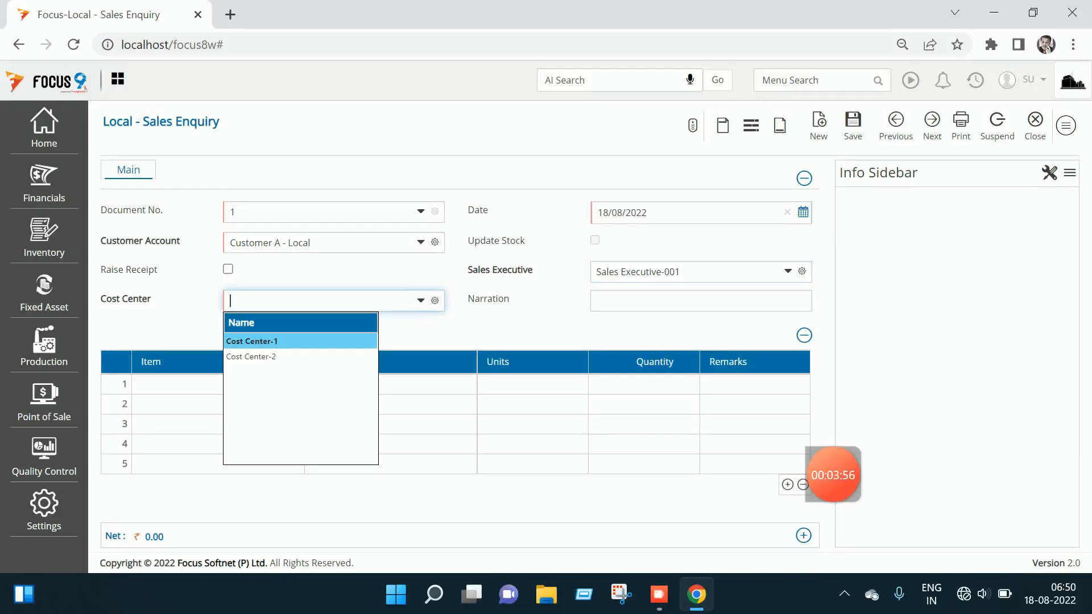
key(Return)
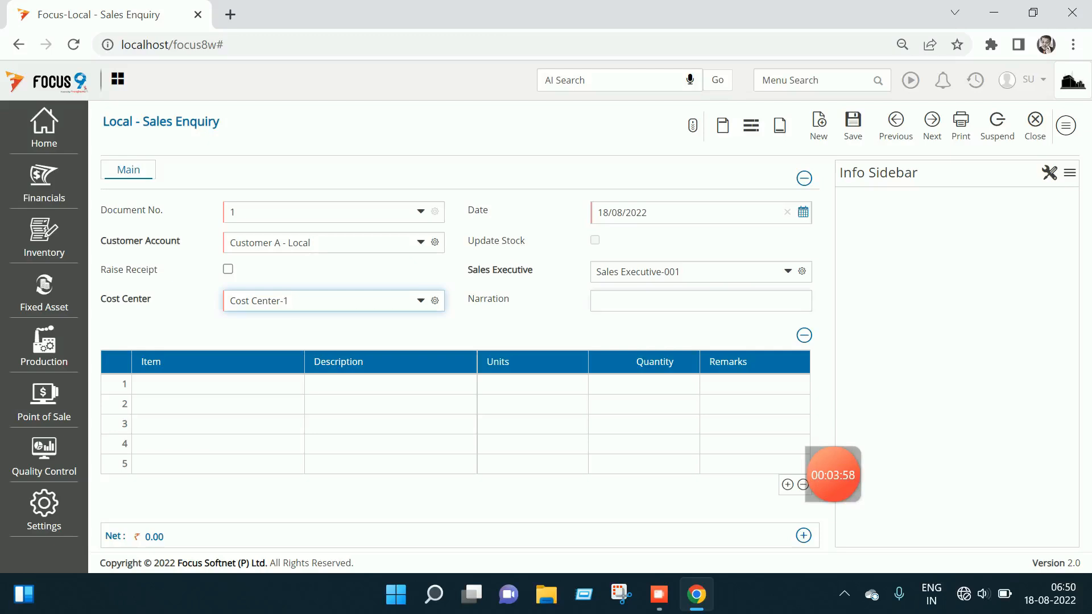
Leave the narration empty and select Prod-A as the item in the first line of the enquiry
key(Tab)
key(Tab)
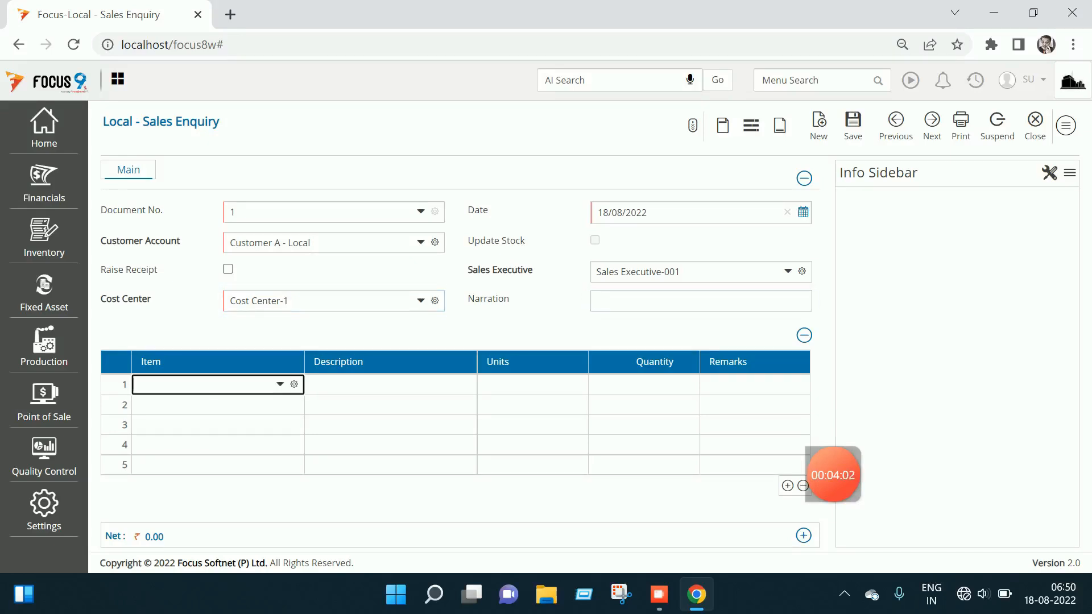
key(space)
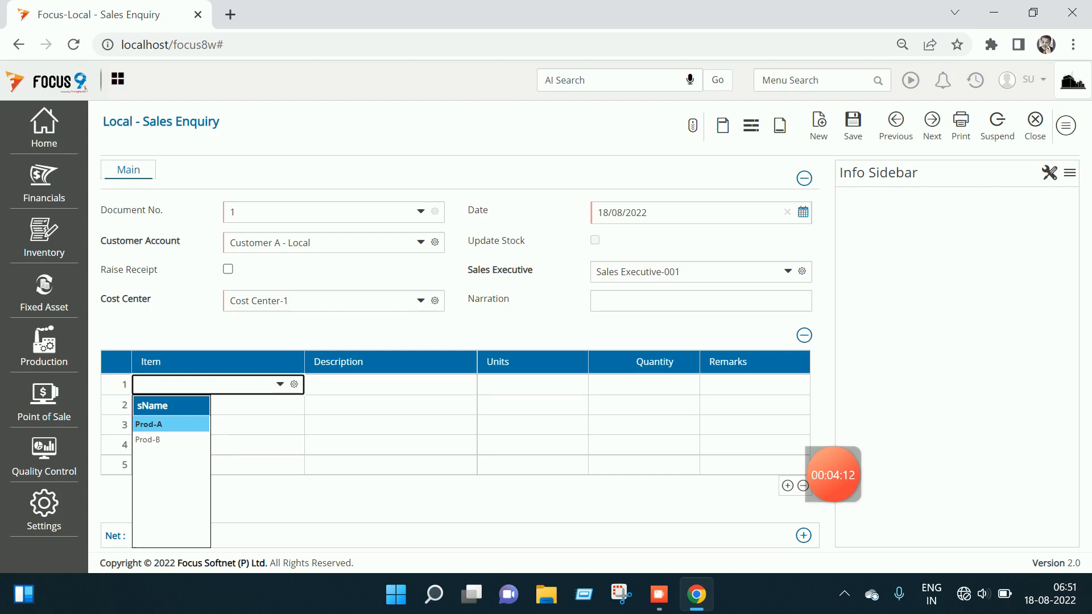
key(Return)
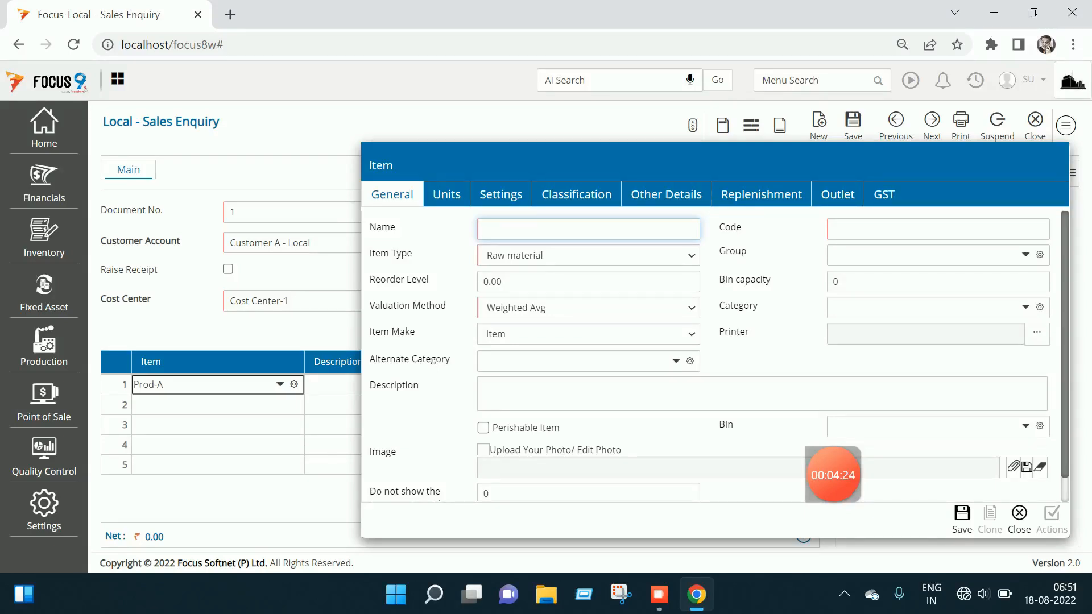
Examine the units, GST and general fields of the new item form, and close it without saving
click(446, 194)
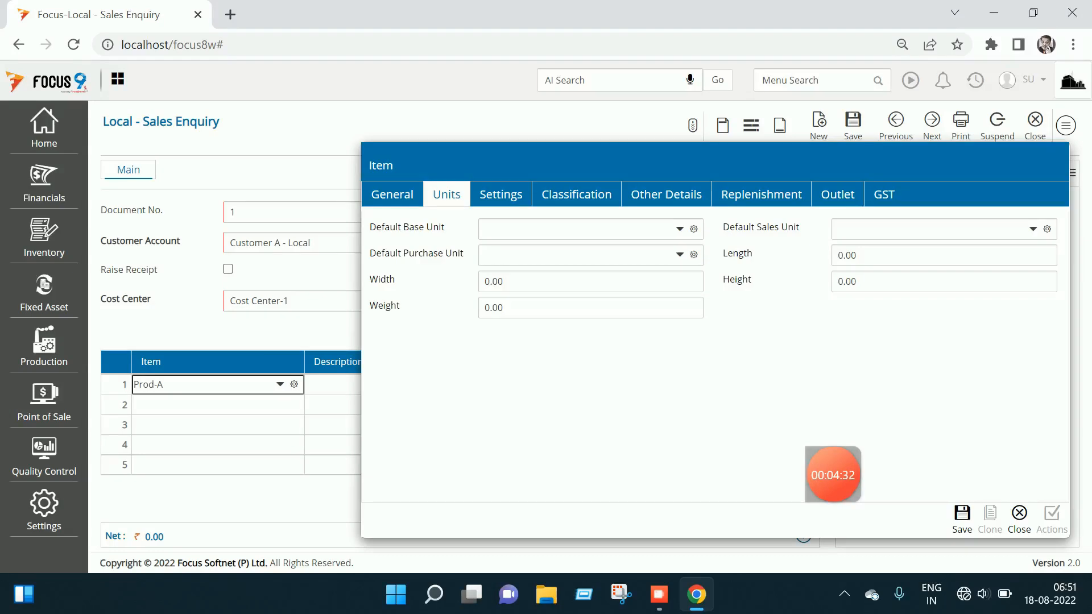
click(883, 195)
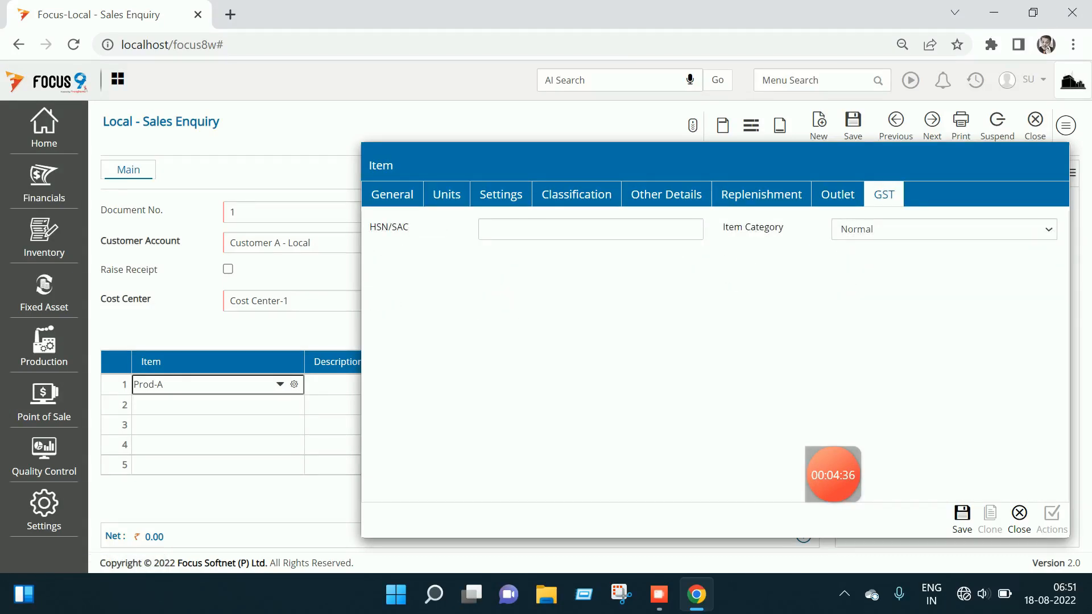
click(392, 194)
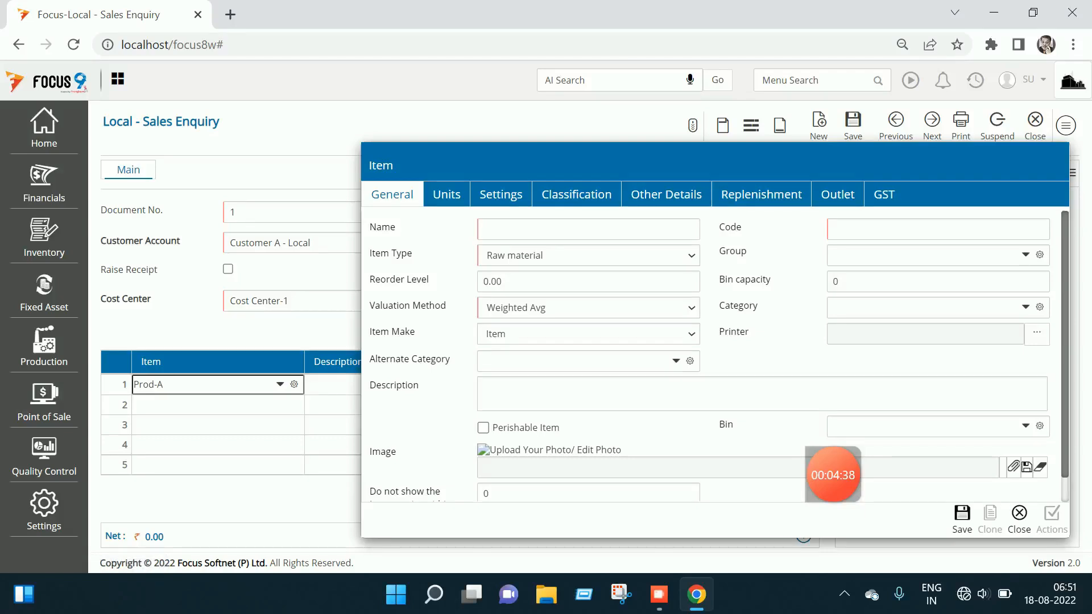
click(1019, 519)
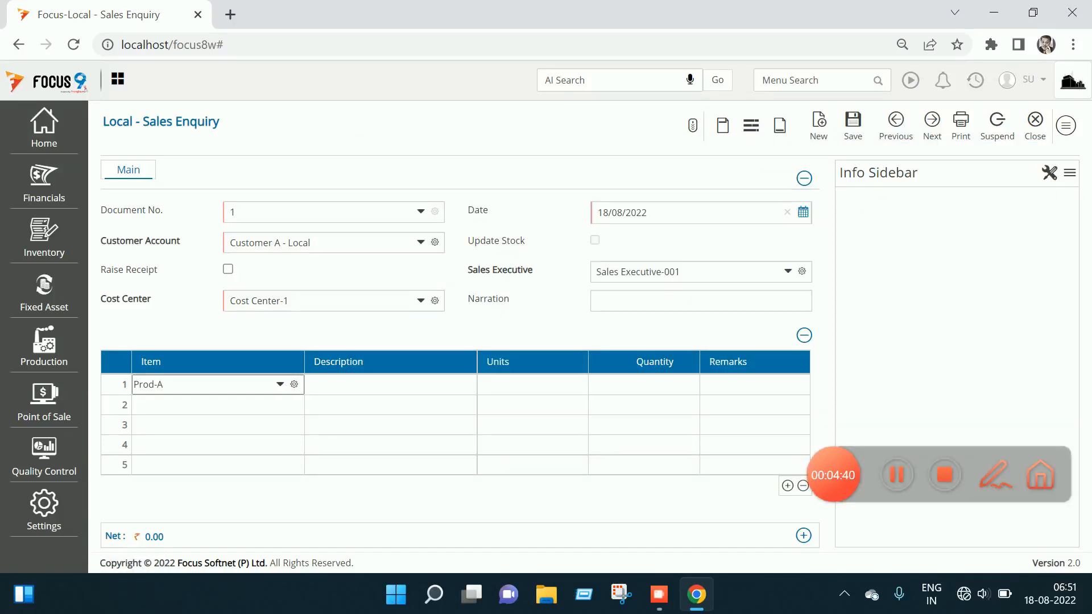
Keep Prod-A as the first line's description, set its quantity to 10, and save the sales enquiry
key(Tab)
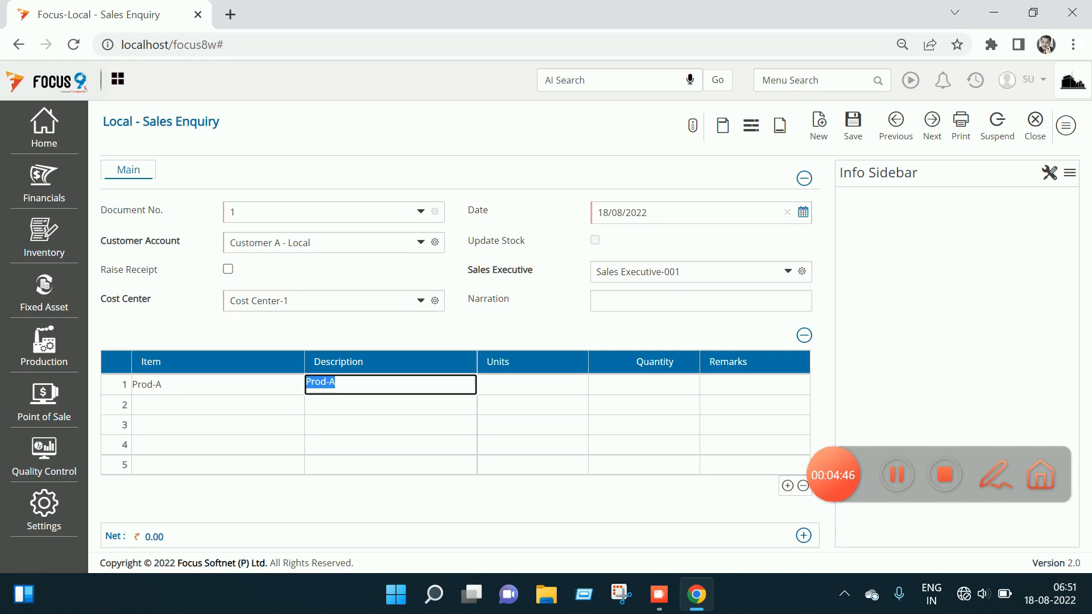
drag(985, 461, 965, 601)
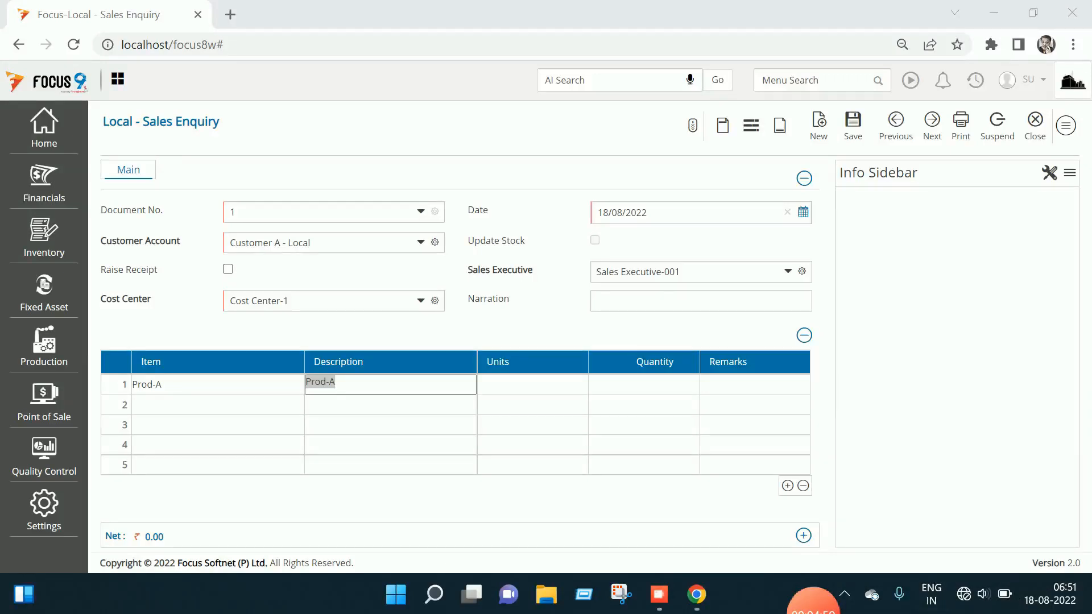
click(643, 384)
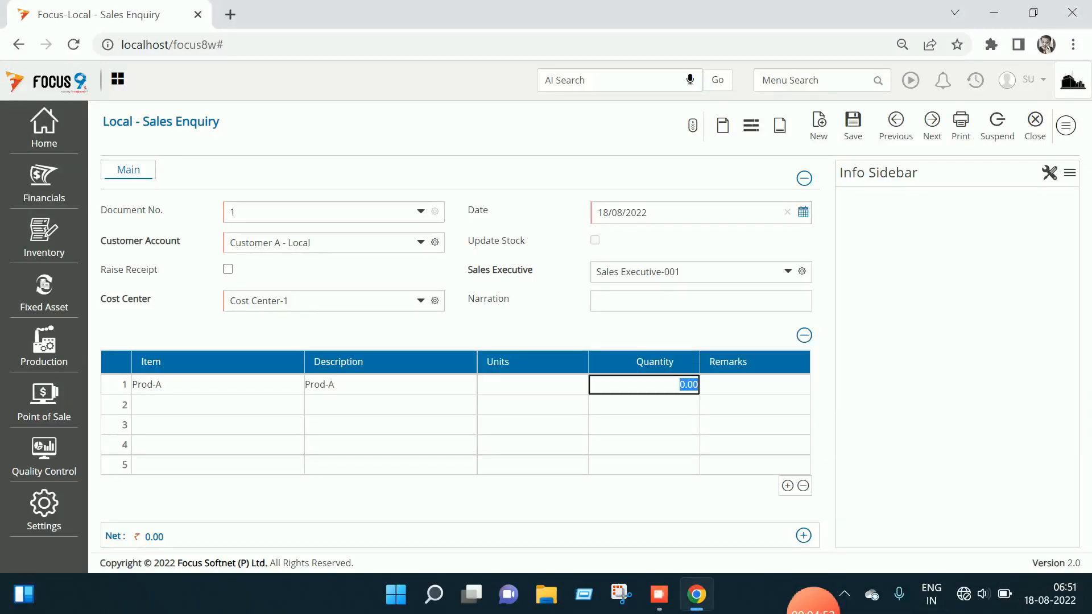
text(10)
key(Tab)
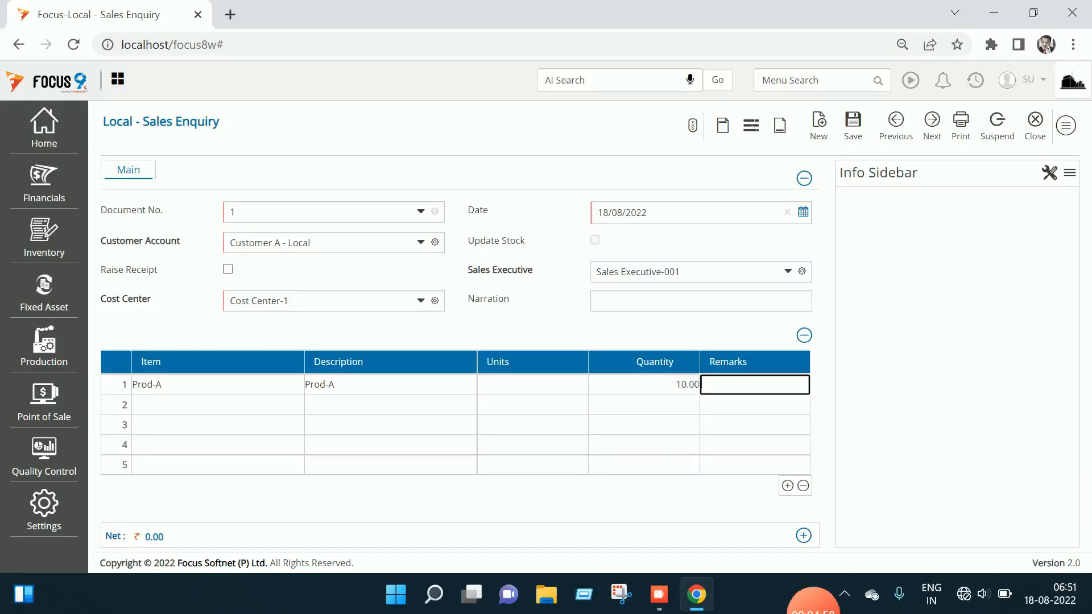
click(852, 124)
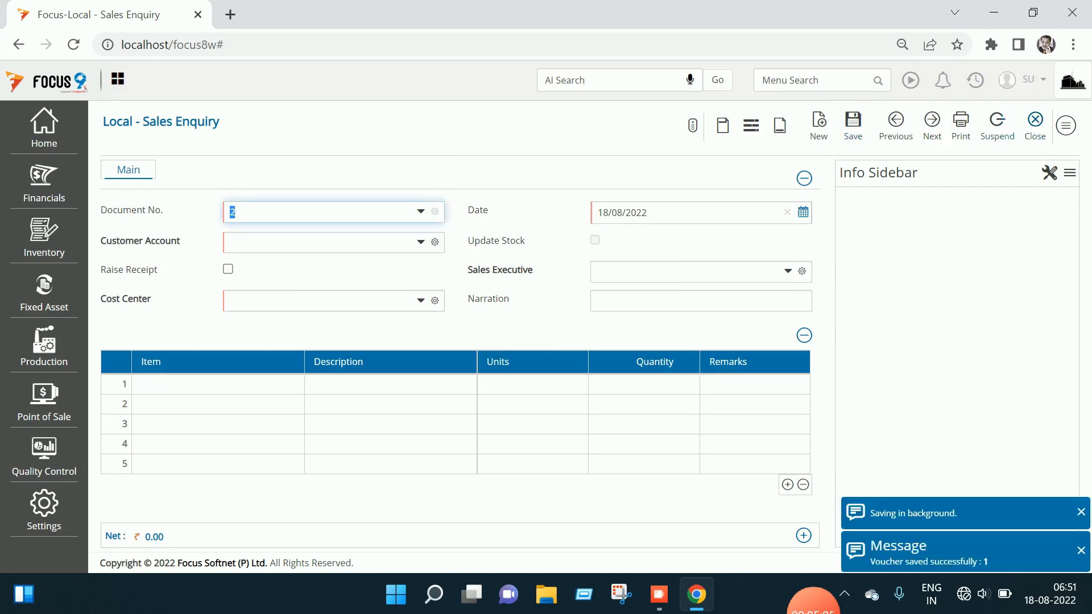
Close the sales enquiry screens and open Local - Sales Quotations
click(1035, 124)
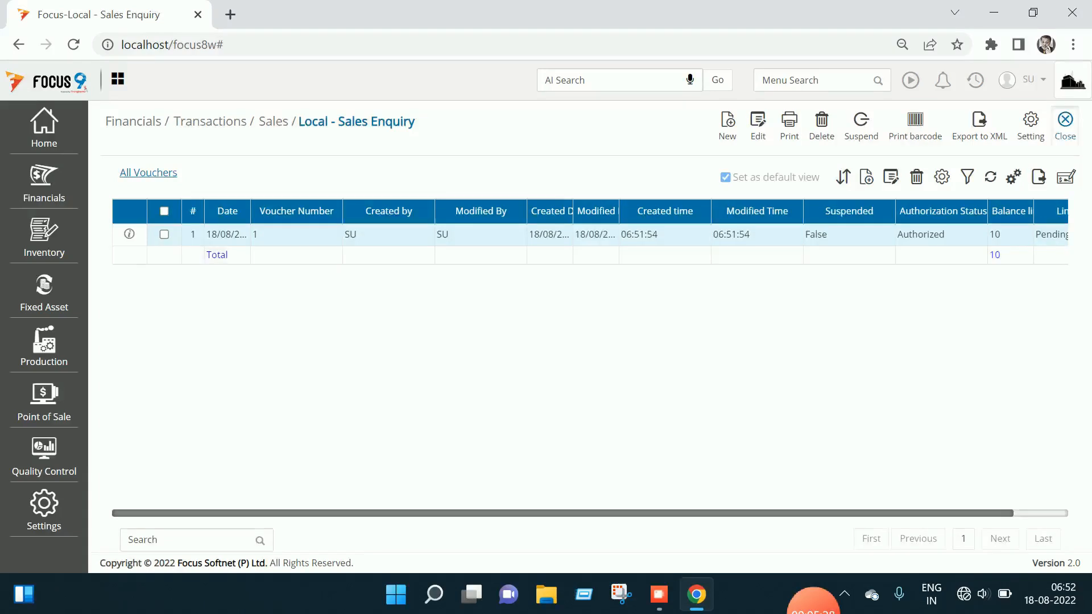
click(1065, 125)
click(814, 80)
text(sales q)
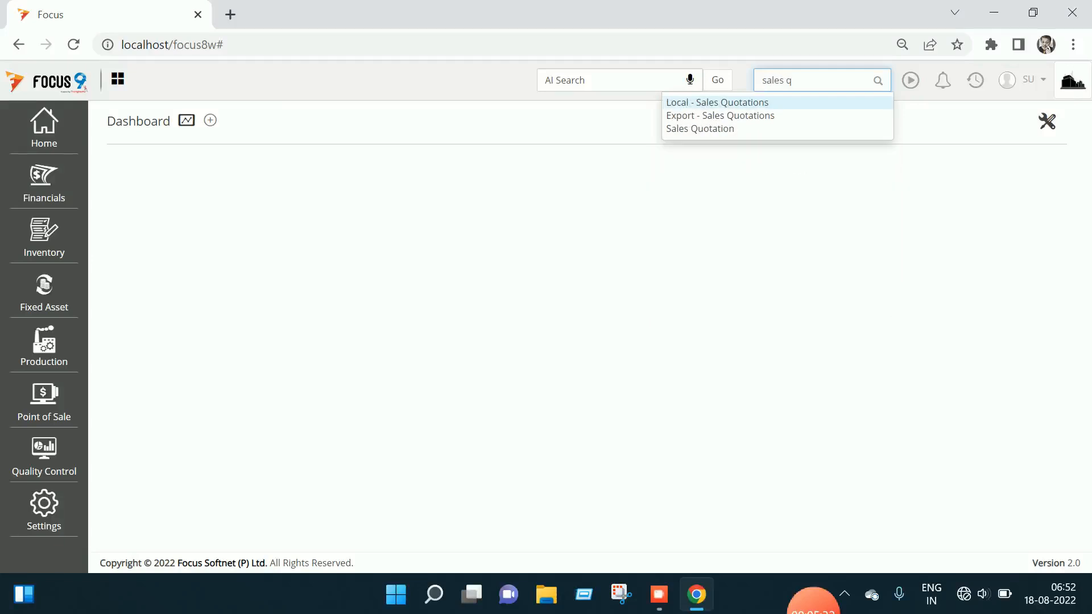
key(Return)
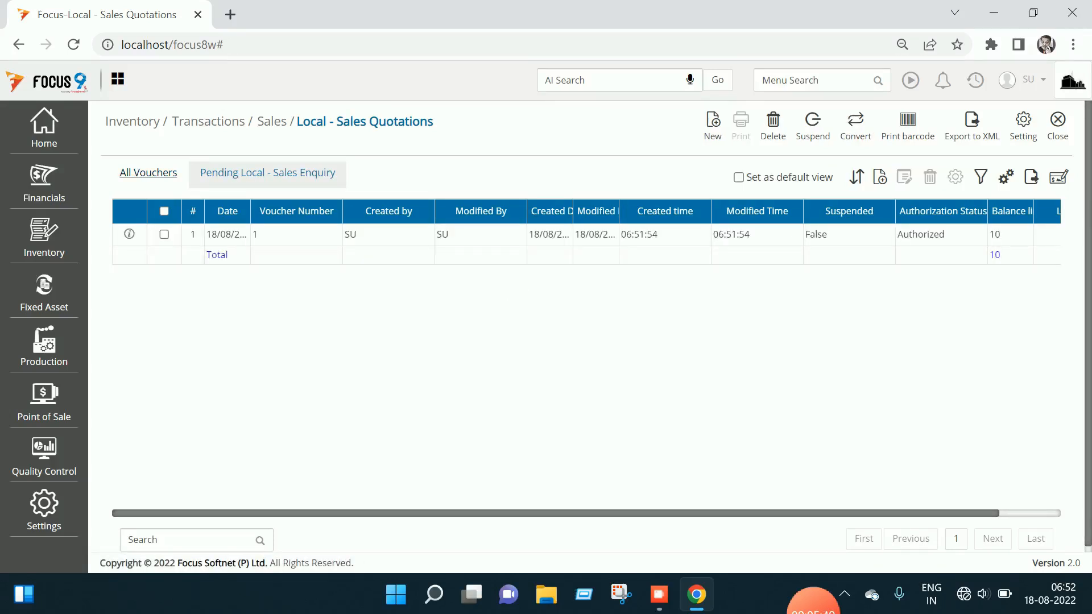
Convert the pending enquiry voucher 1 into a local sales quotation with an empty narration, save it and close the entry form
click(165, 234)
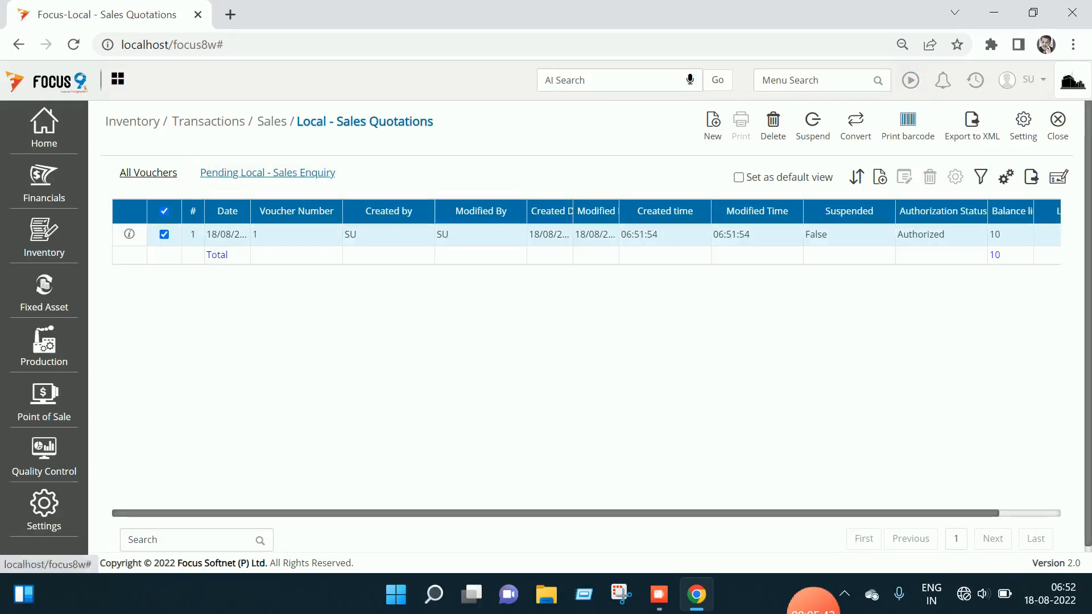
click(856, 125)
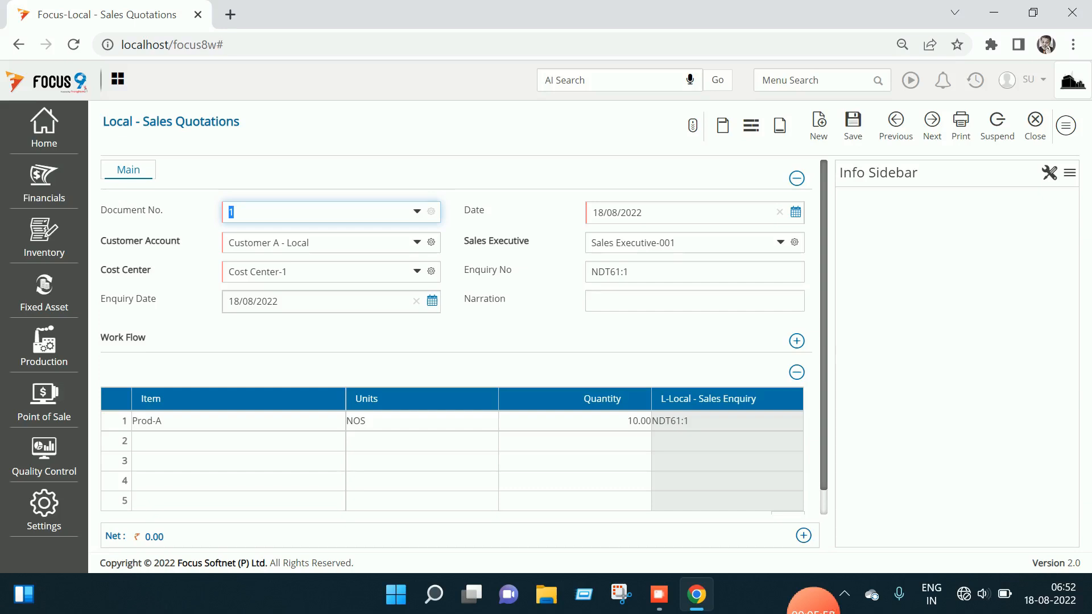
click(694, 301)
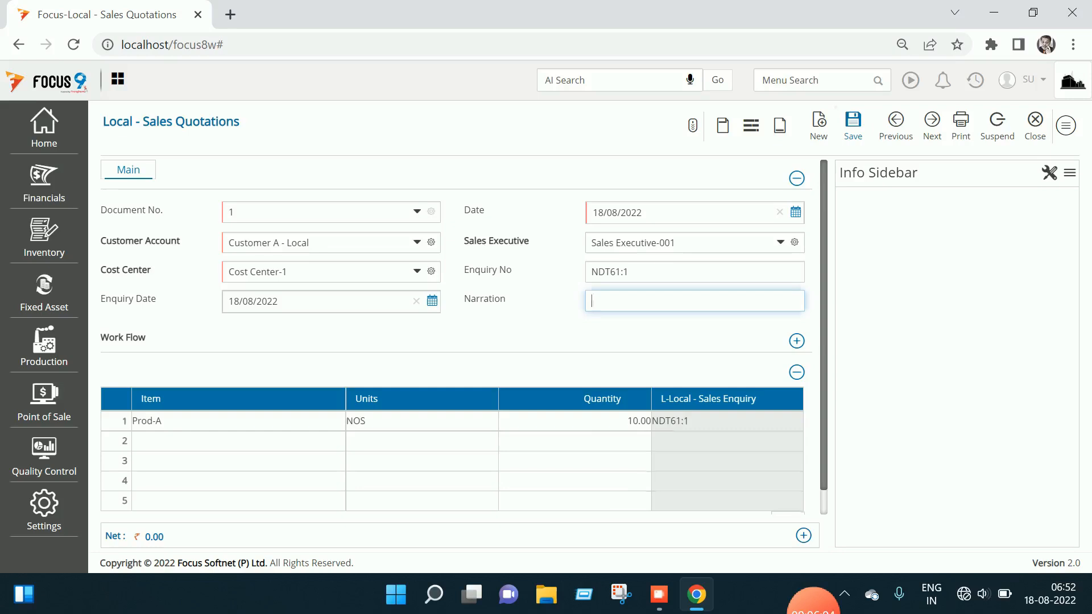
key(Tab)
click(853, 126)
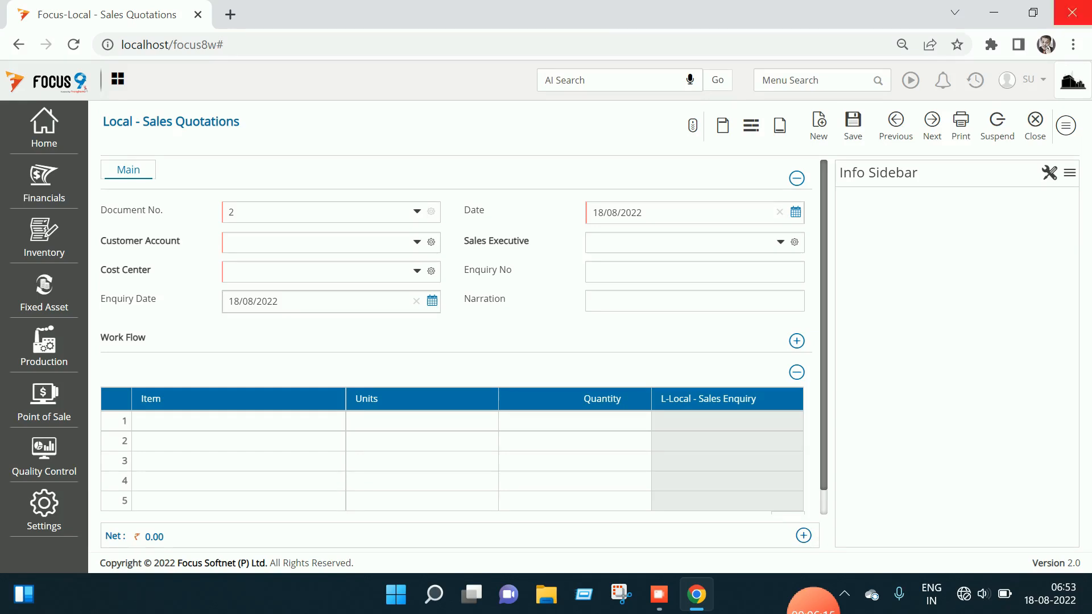
click(1035, 120)
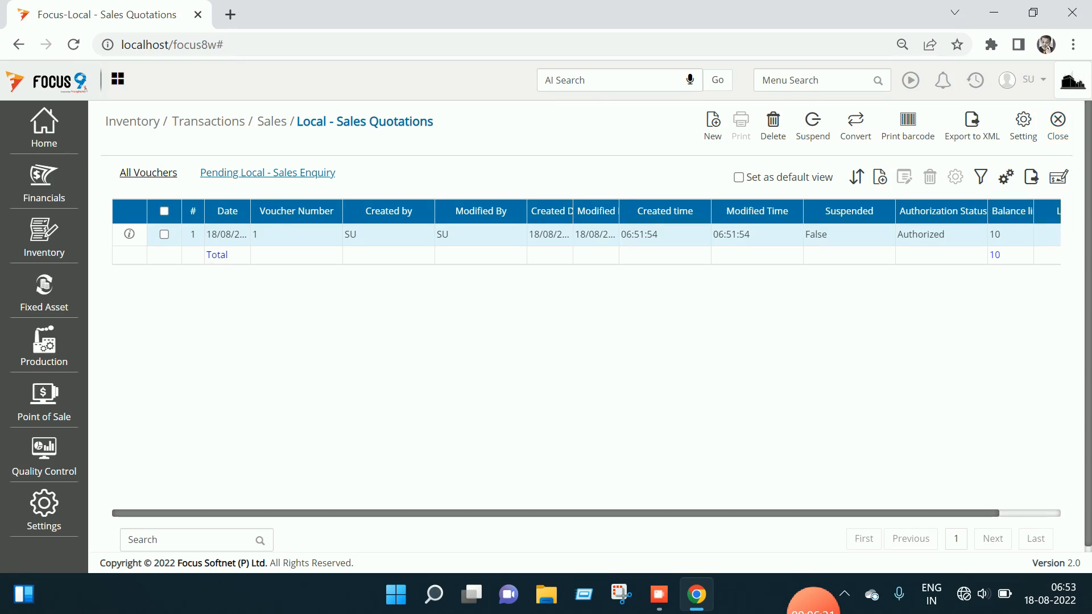
Load the pending enquiry into a new quotation and open the document settings of Local - Sales Quotations, ignoring the voucher changes
double_click(296, 234)
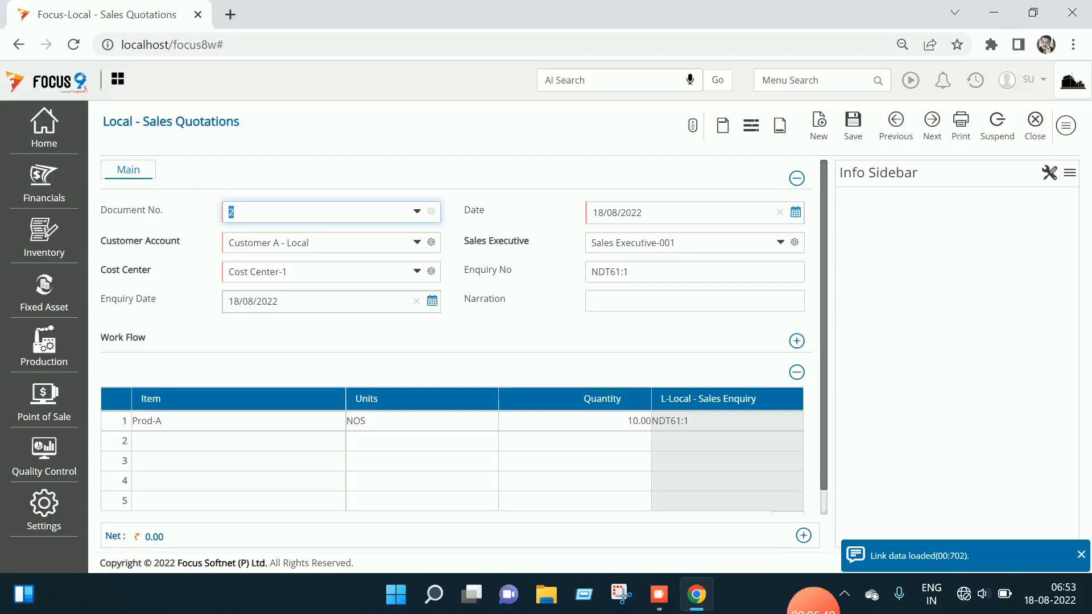
click(1065, 125)
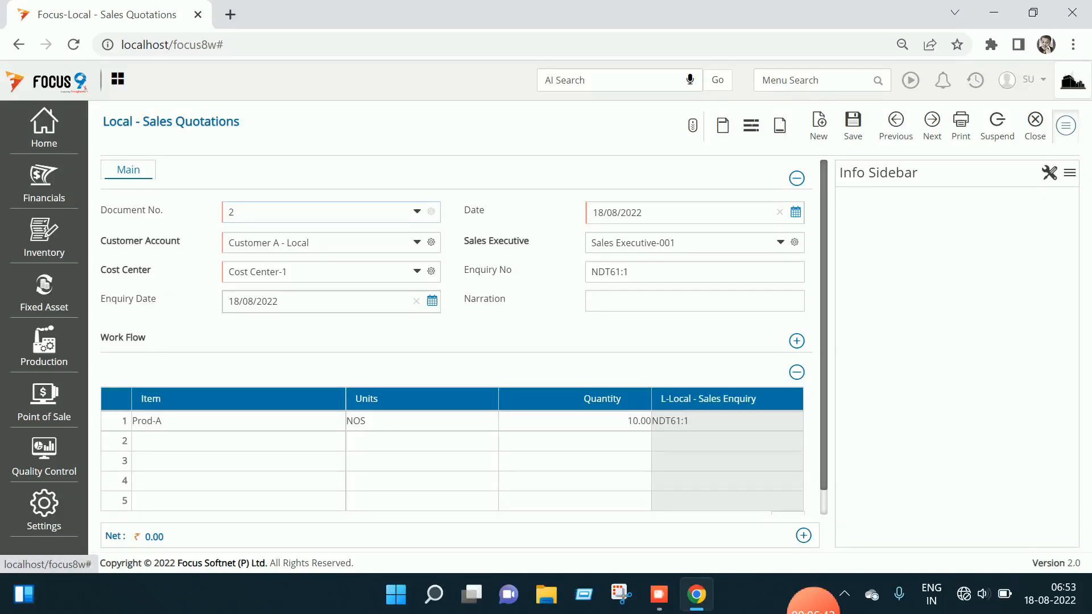
click(997, 371)
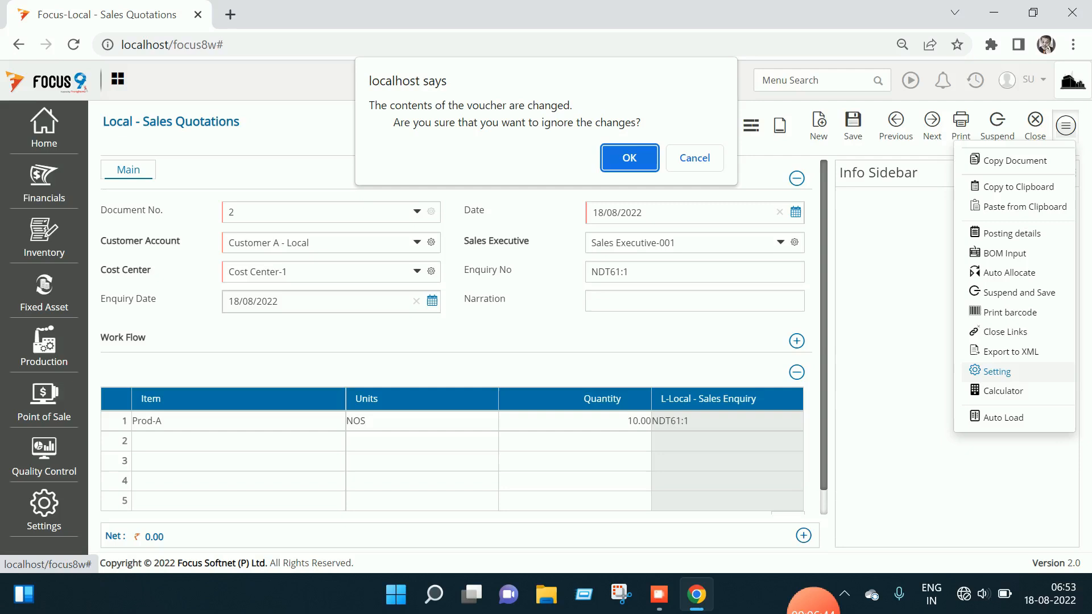
key(Return)
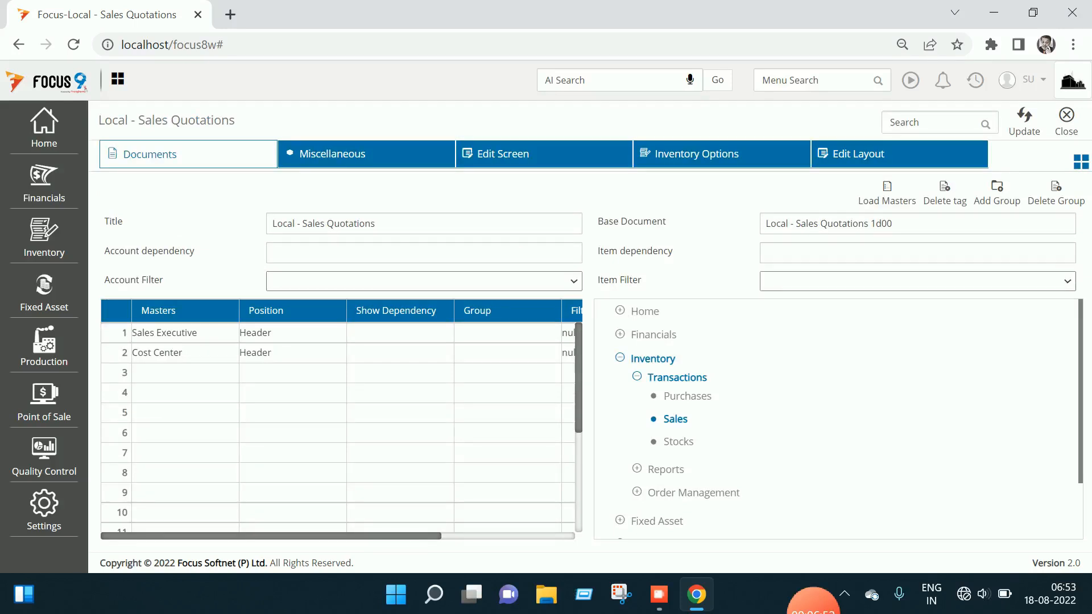
Disable Hide rate and gross in the inventory options of Local - Sales Quotations and update the settings
click(696, 154)
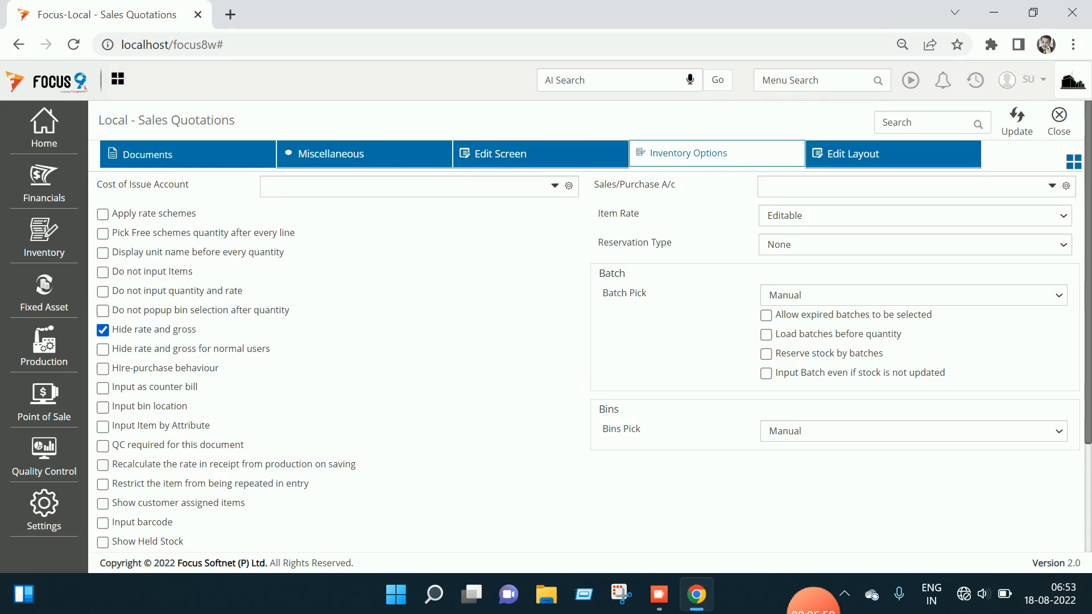
click(102, 330)
scroll(586, 336, down, 2)
scroll(586, 335, up, 2)
click(1017, 121)
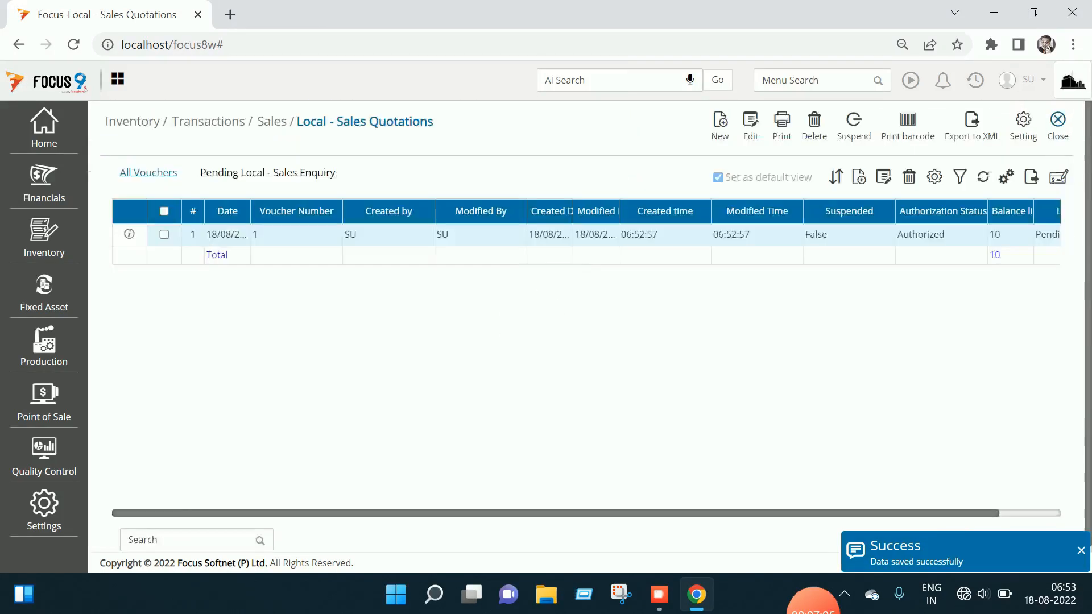
Open saved quotation 1, set the rate of Prod-A to 150, and save the voucher
double_click(559, 234)
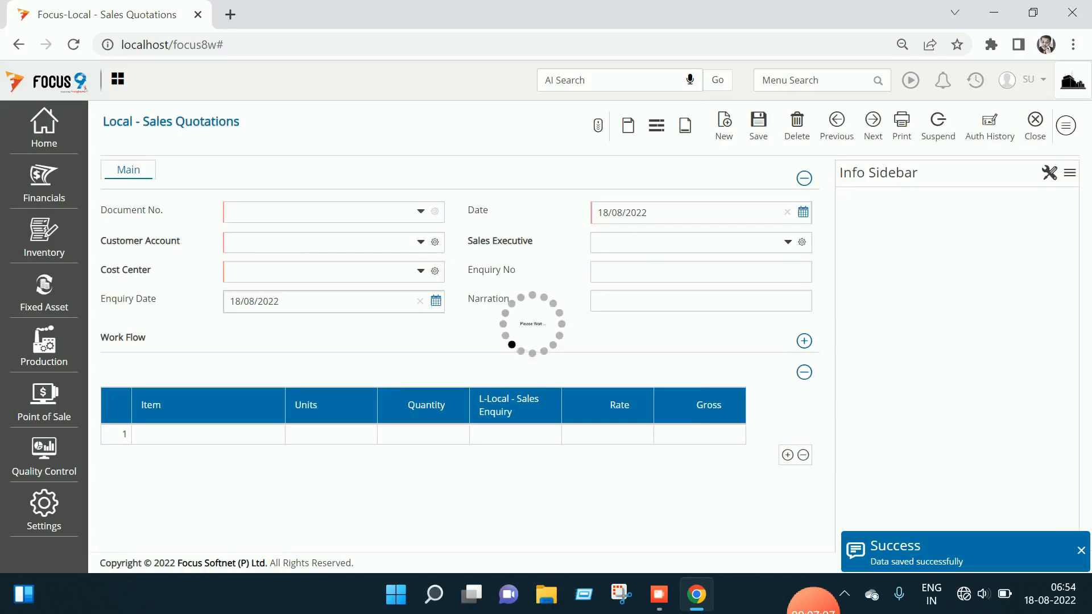
click(649, 434)
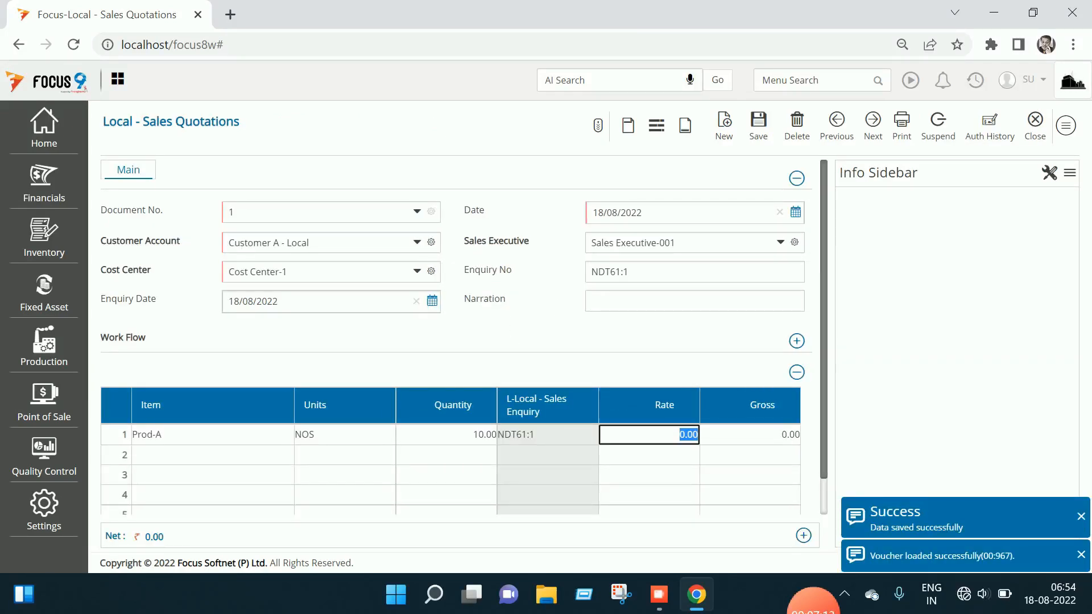
text(150)
key(Tab)
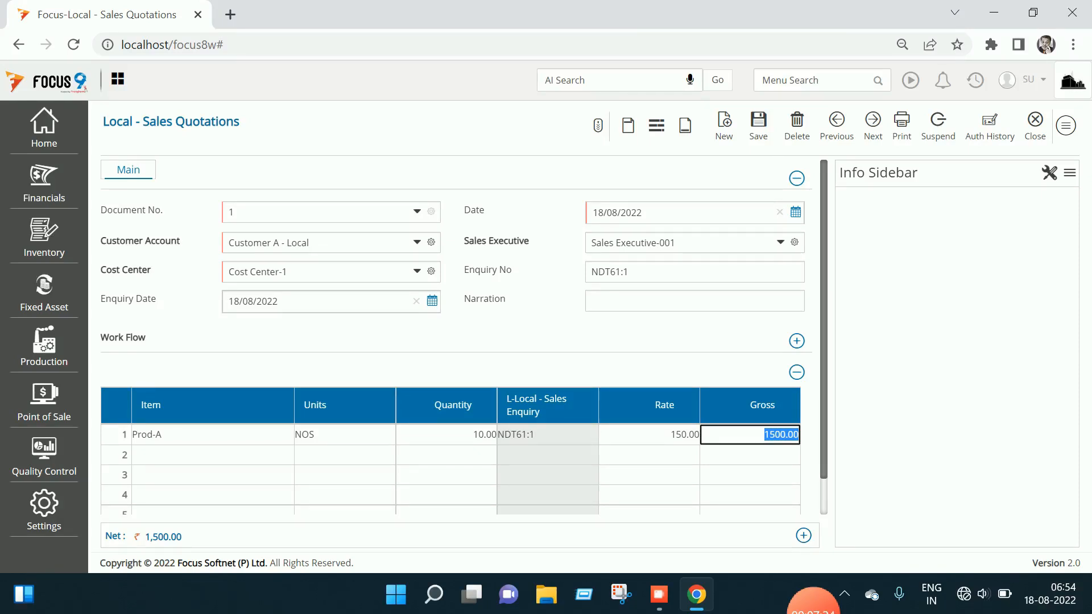
key(ctrl+s)
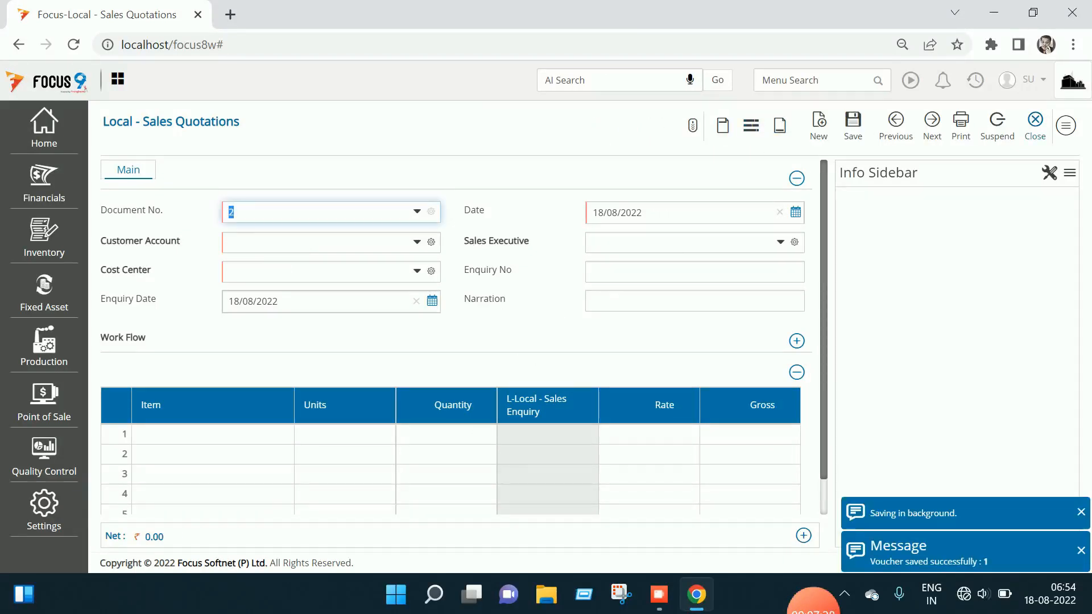
Close the sales quotation screens and open Local - Sales Orders
click(1035, 125)
click(1059, 125)
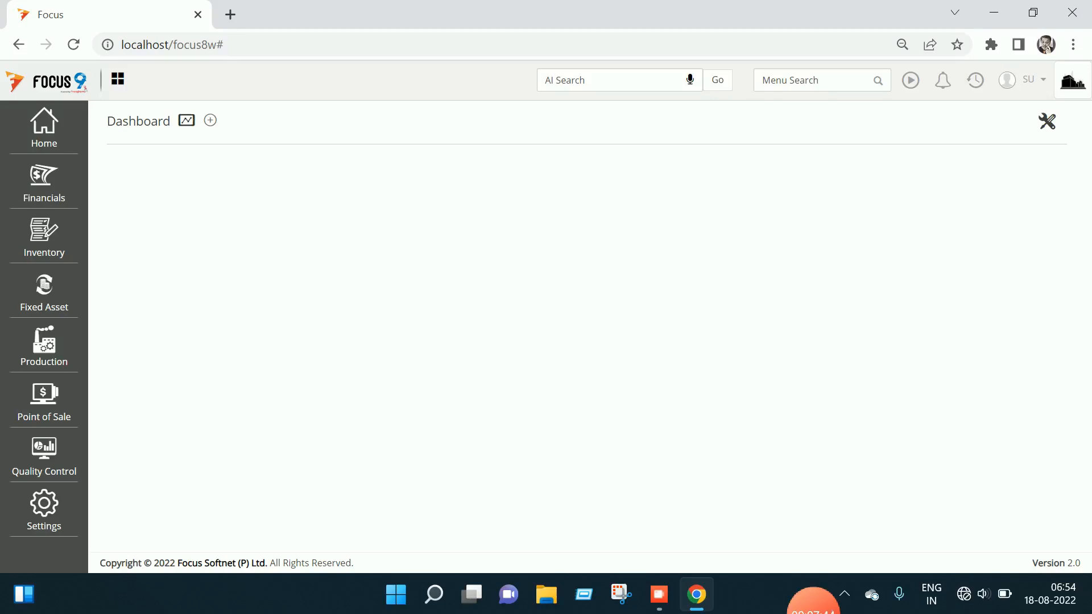
click(796, 81)
text(sal)
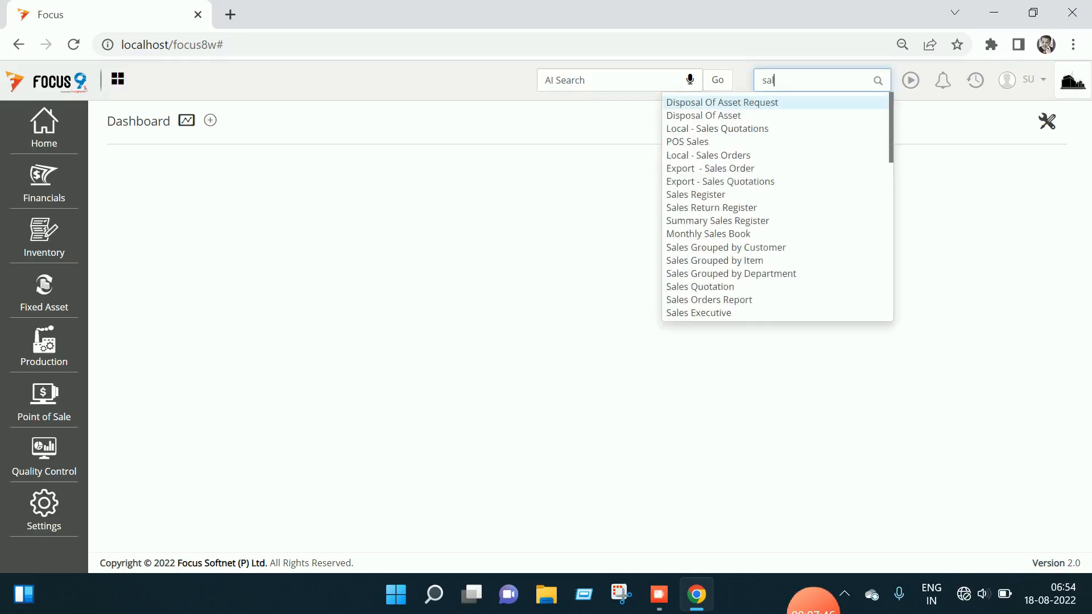
text(es or)
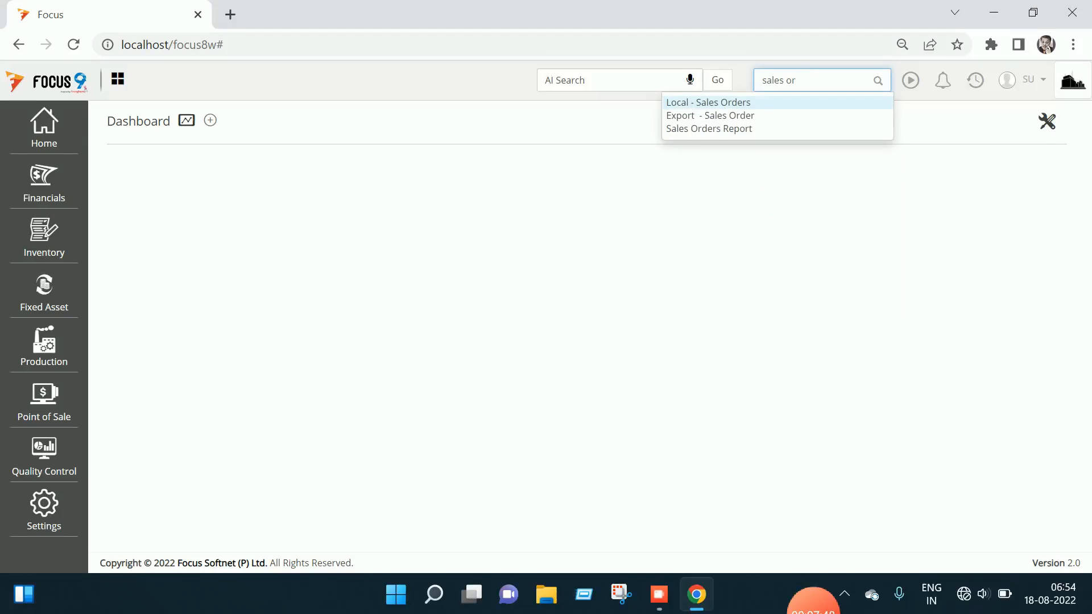
key(Return)
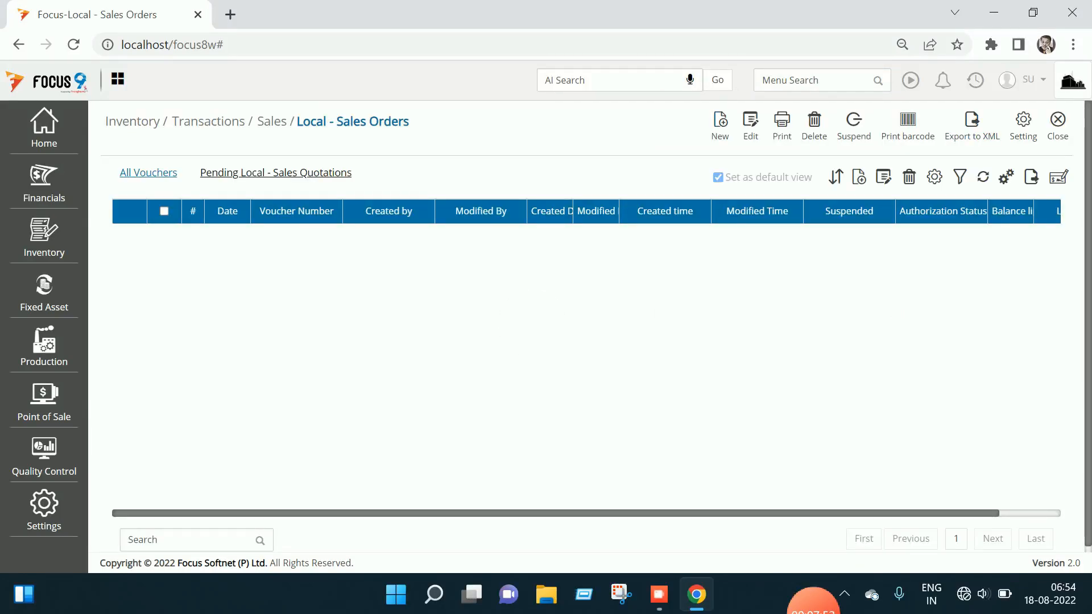
Convert voucher 1 from the pending local sales quotations into a local sales order
click(275, 172)
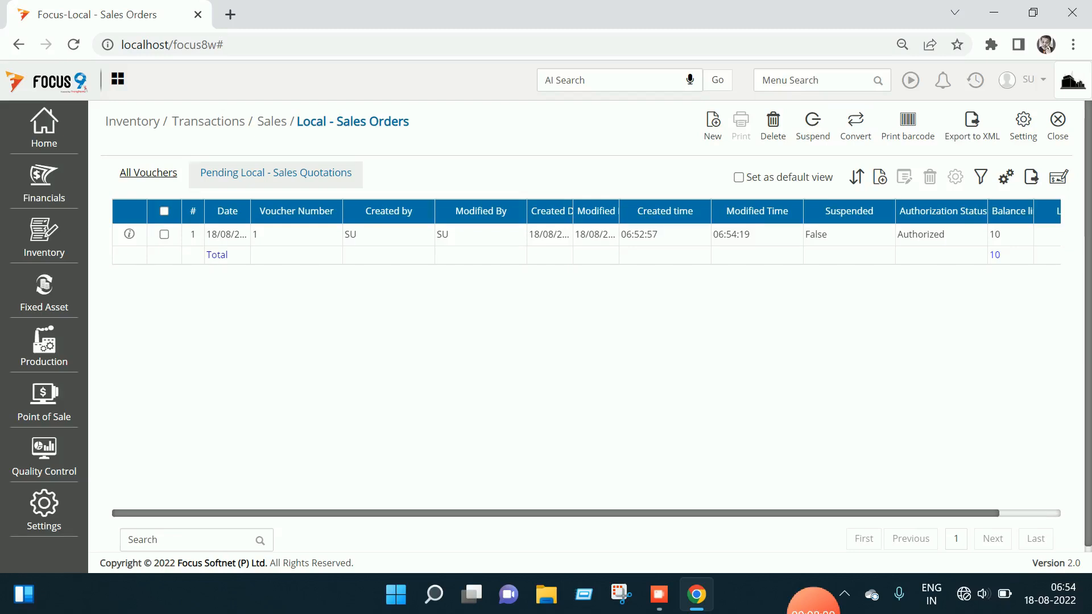
click(164, 234)
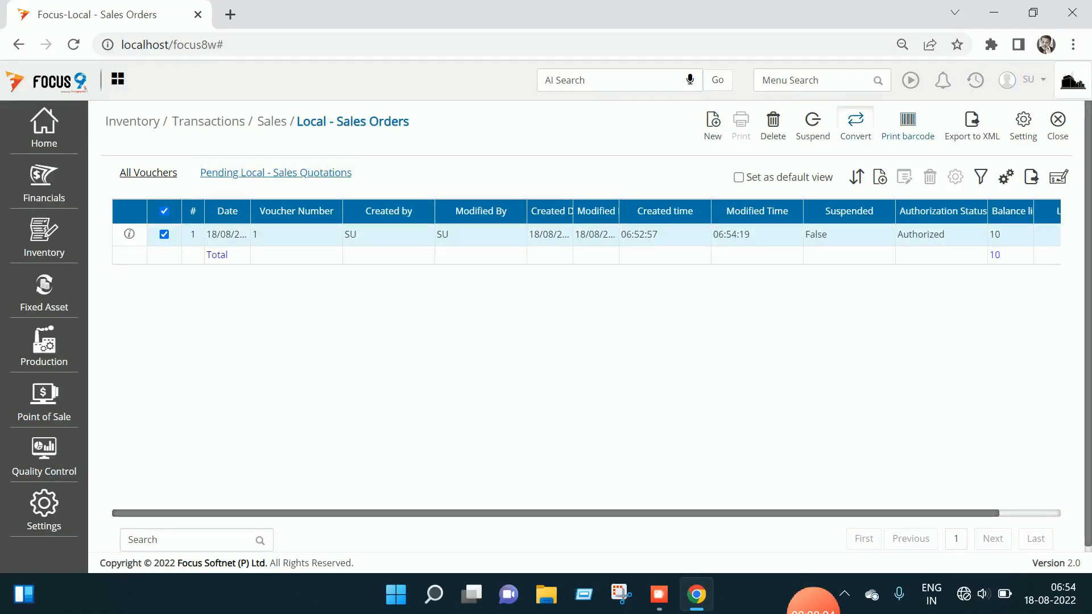
click(856, 125)
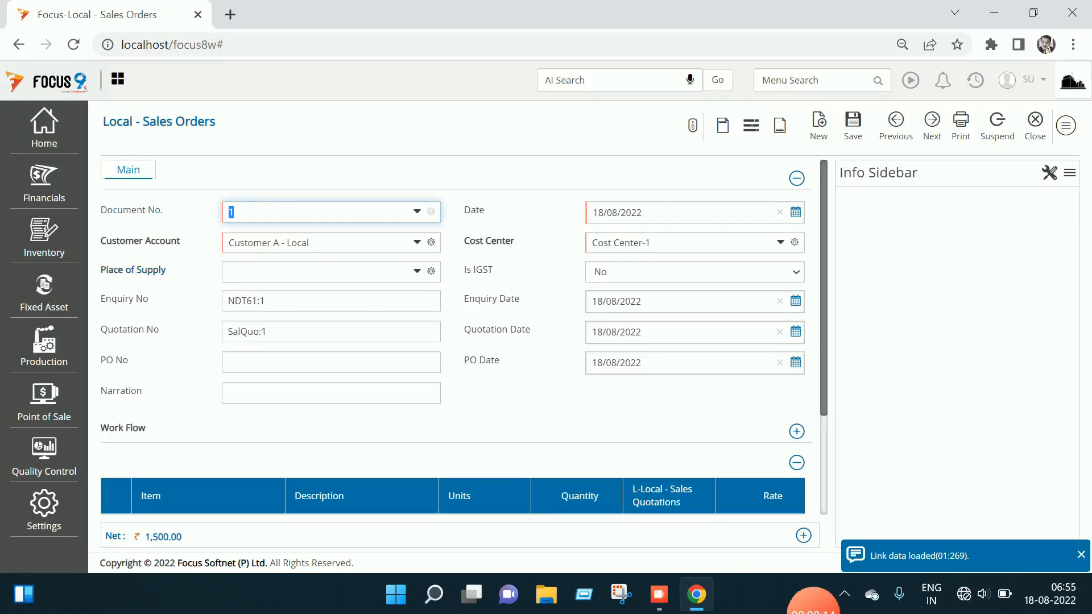
Set the local sales order's Place of Supply to TELANGANA
click(318, 272)
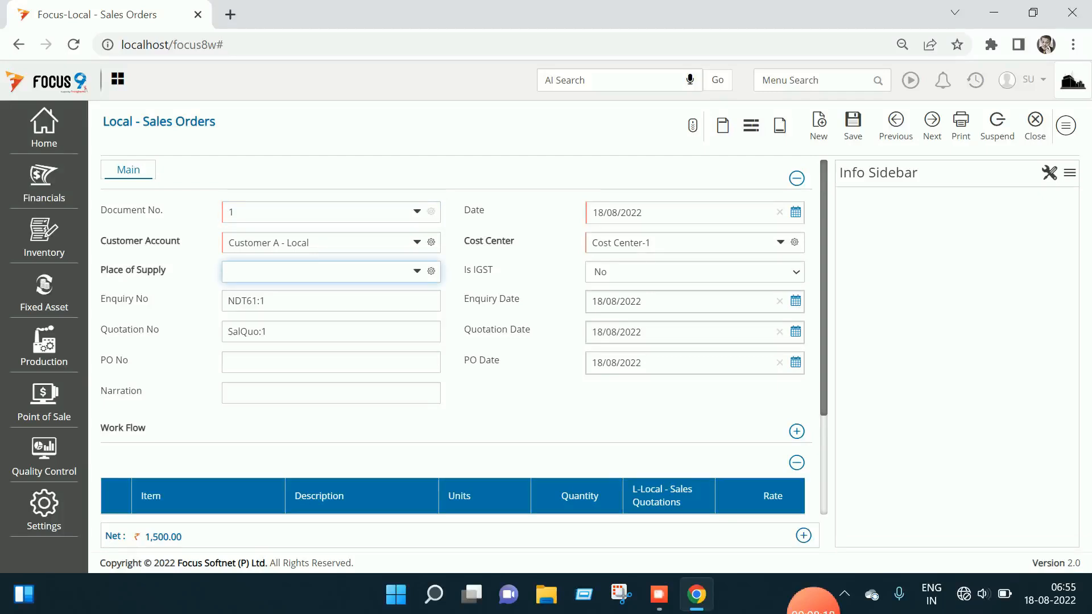
text(te)
key(Return)
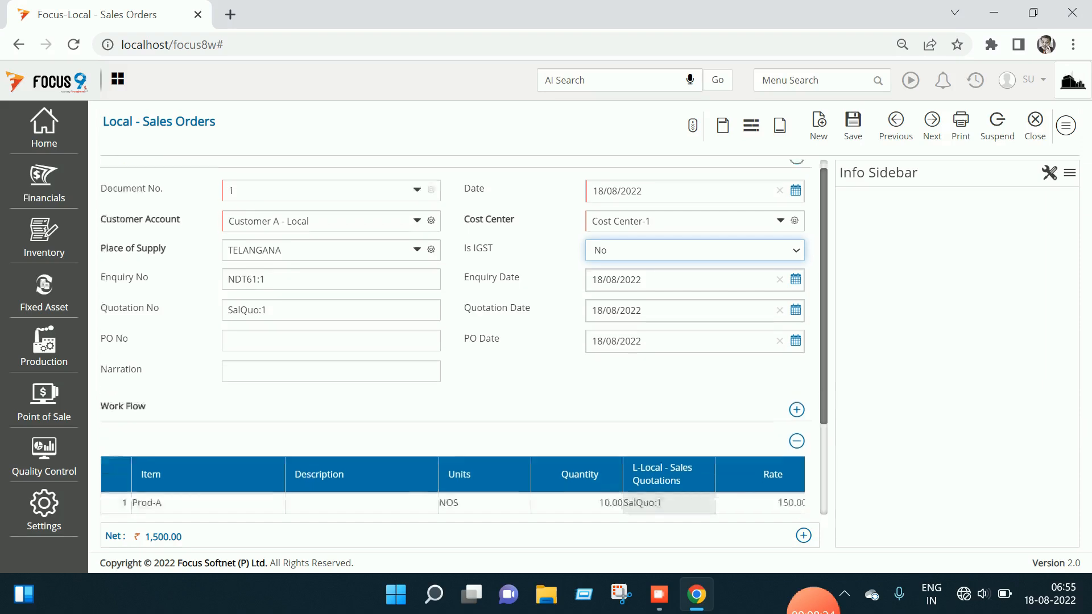
key(Tab)
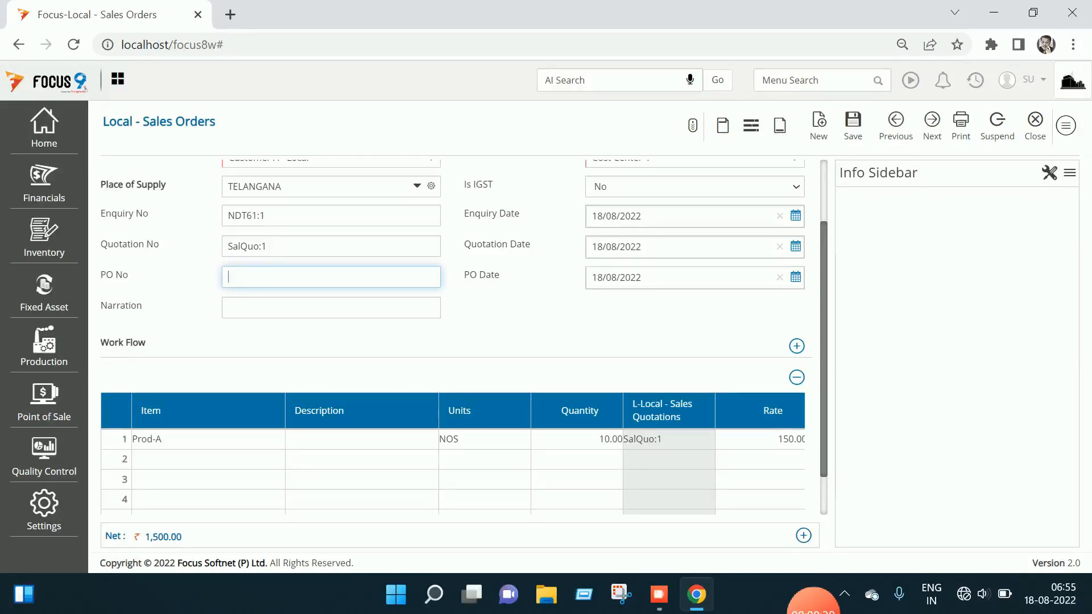
scroll(250, 329, up, 2)
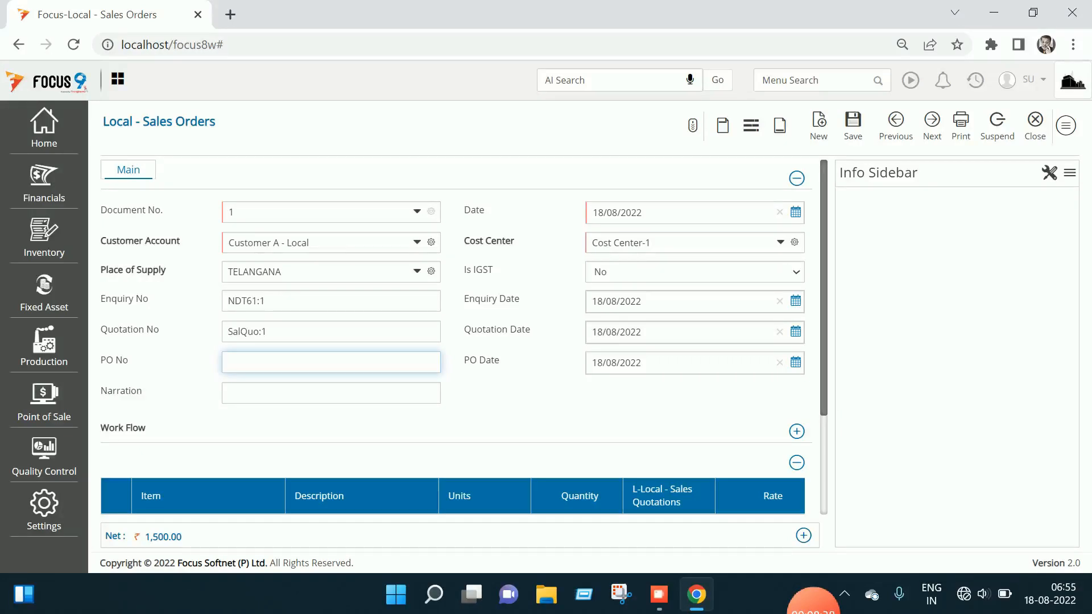
Go through the Prod-A line's columns up to IGST and save the sales order voucher
scroll(456, 338, down, 3)
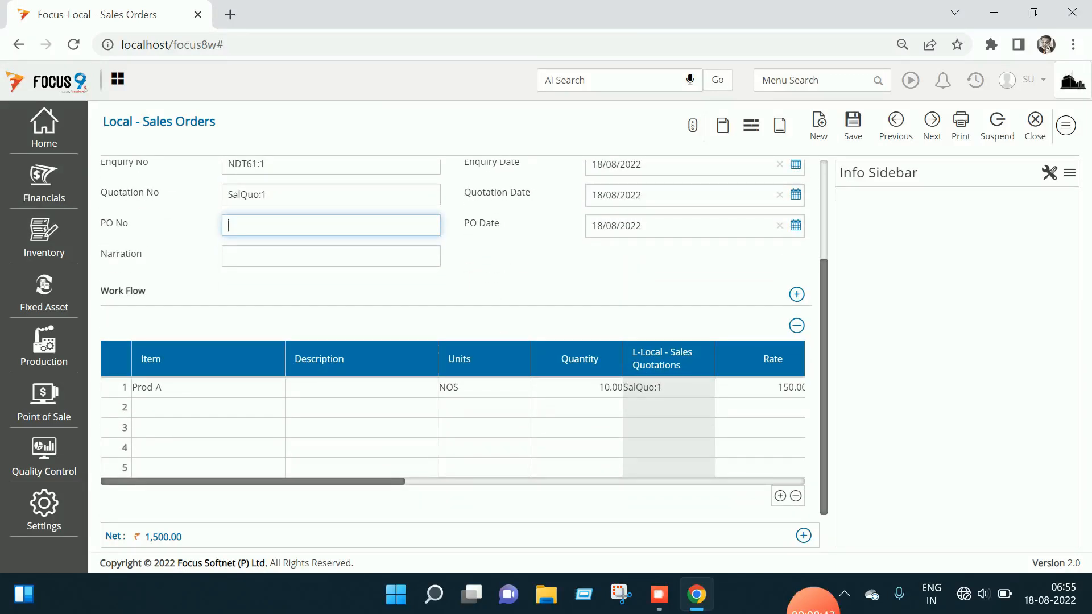
click(361, 387)
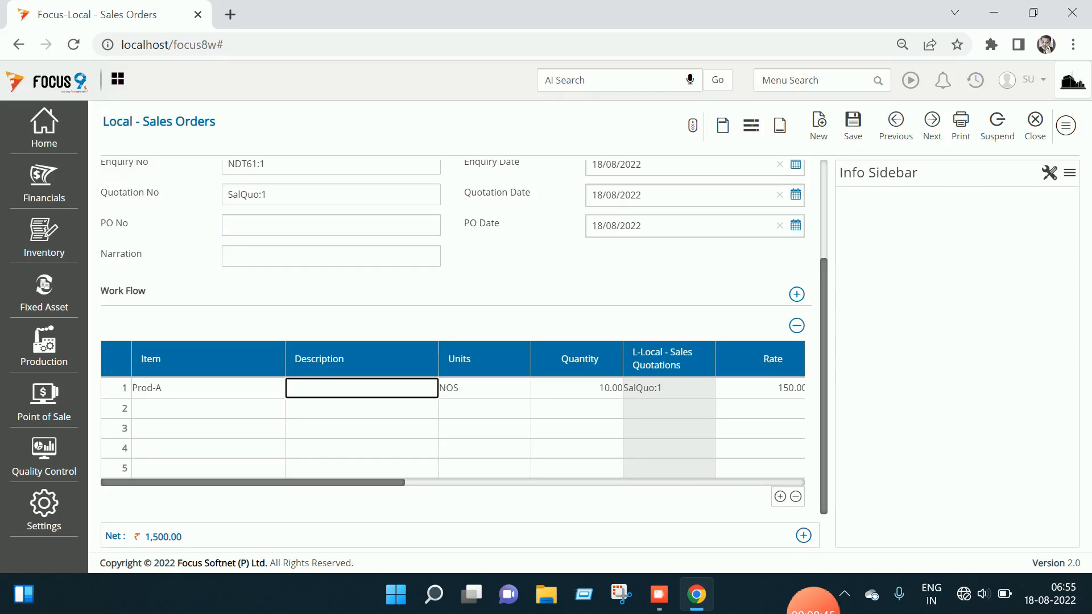
drag(385, 482, 644, 483)
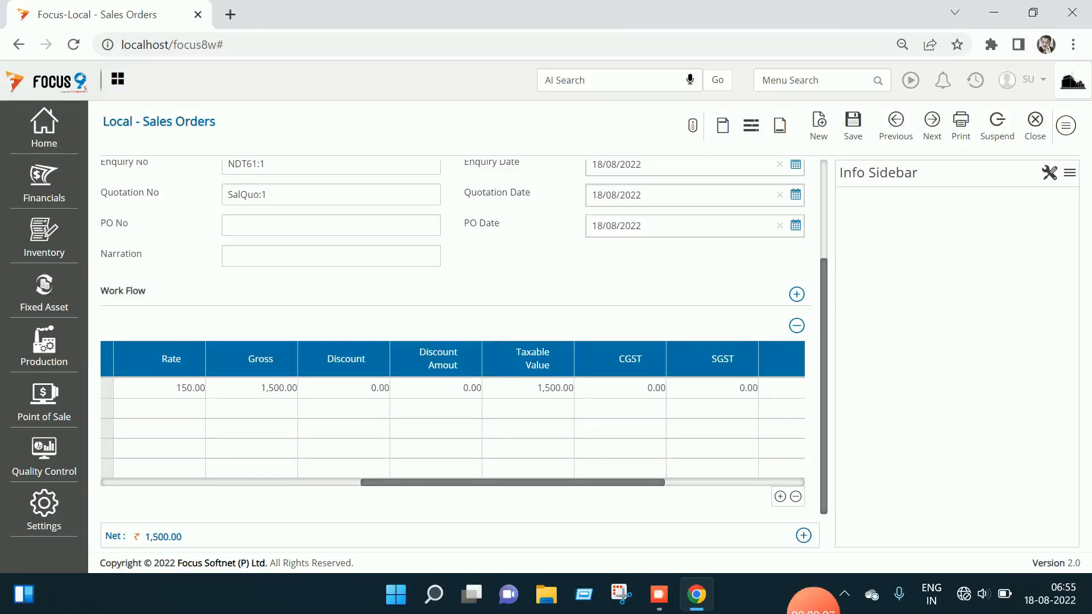
scroll(453, 414, right, 2)
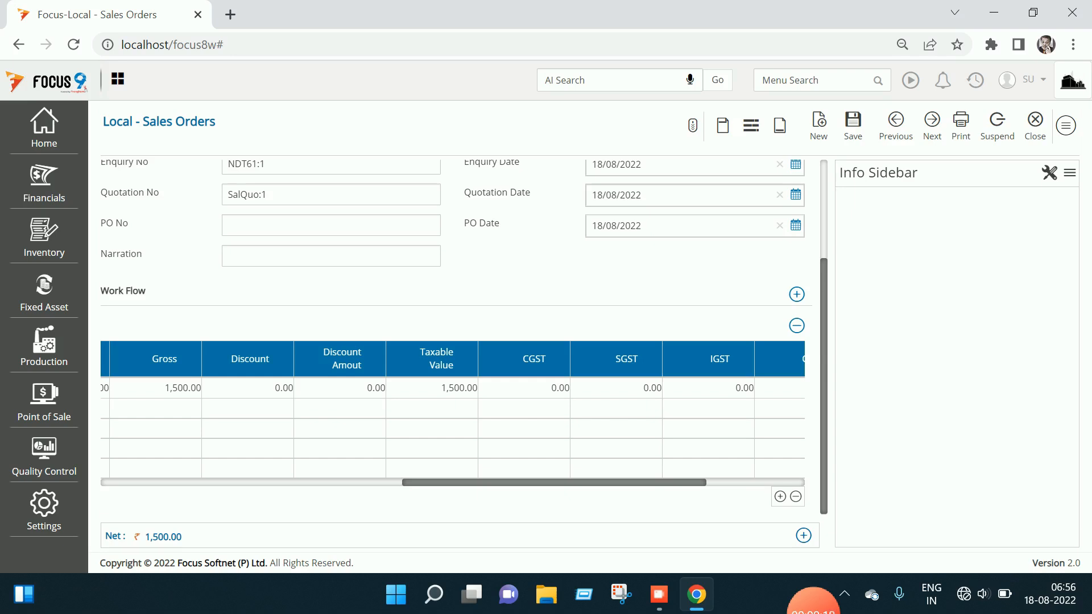
click(523, 388)
text(9)
key(Tab)
text(9)
key(Tab)
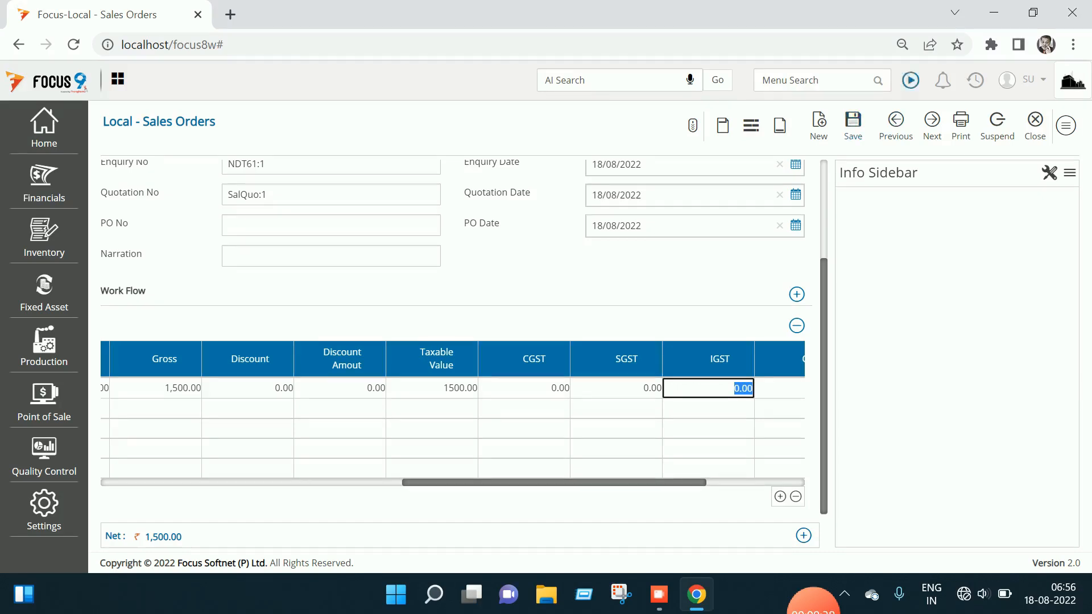
key(ctrl+s)
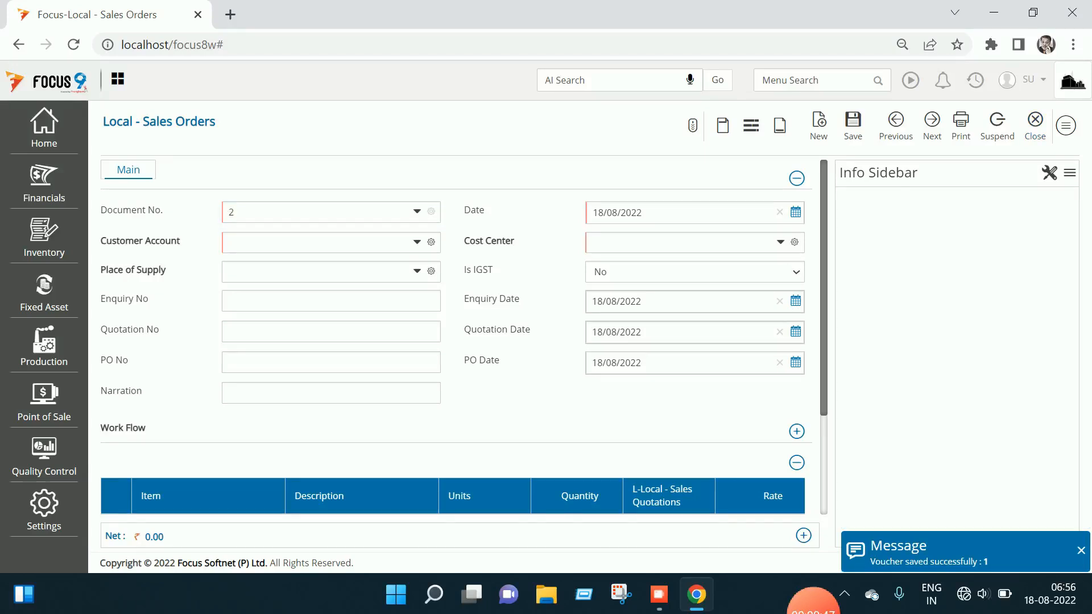
Reopen saved sales order 1 and review its Prod-A line through to the Remarks column
click(895, 120)
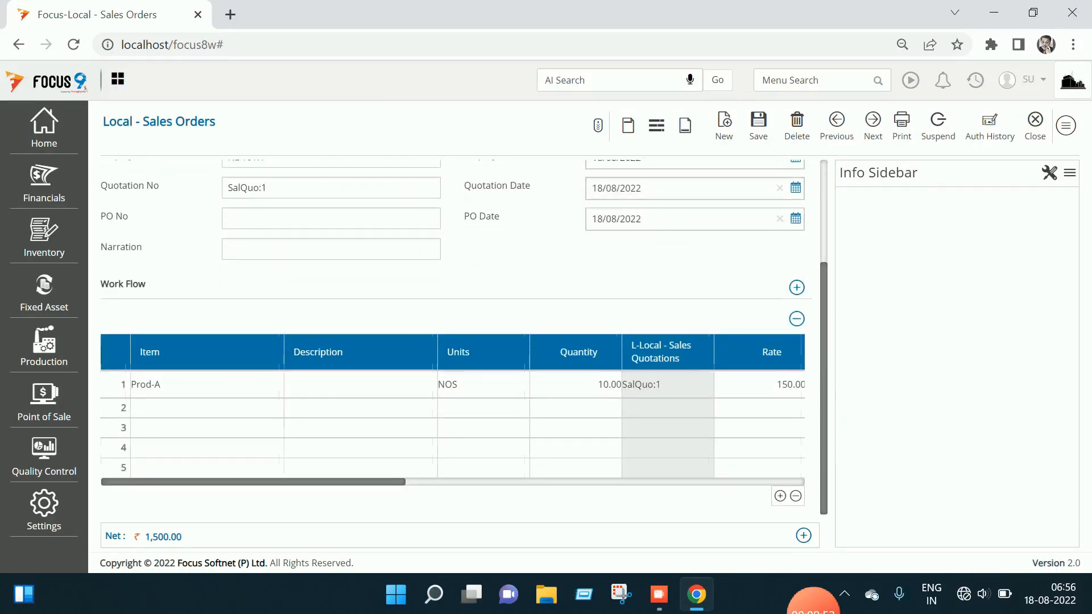
scroll(453, 406, right, 16)
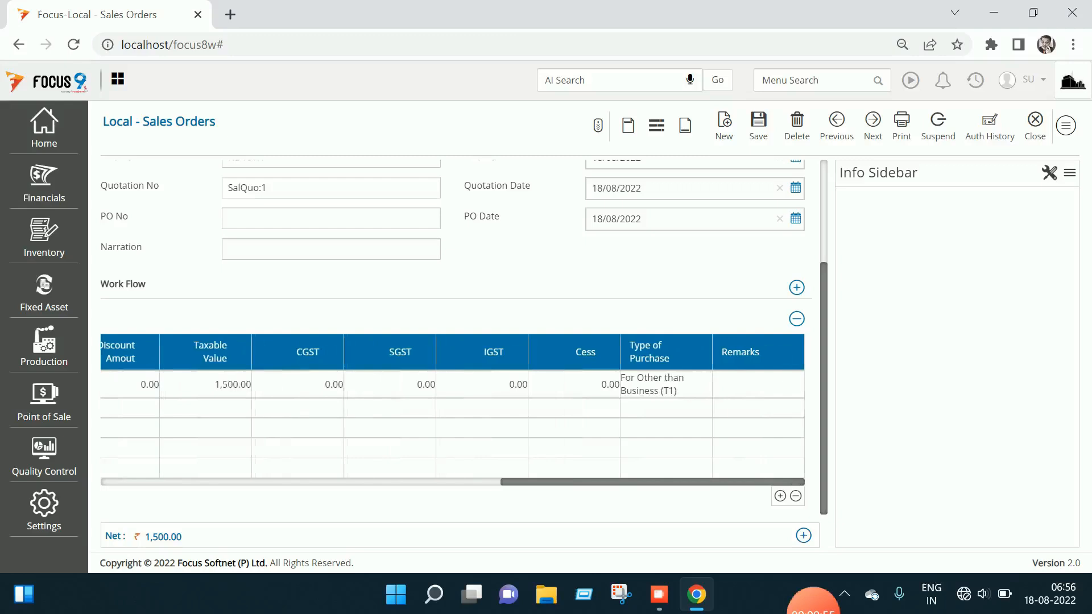
scroll(453, 338, up, 3)
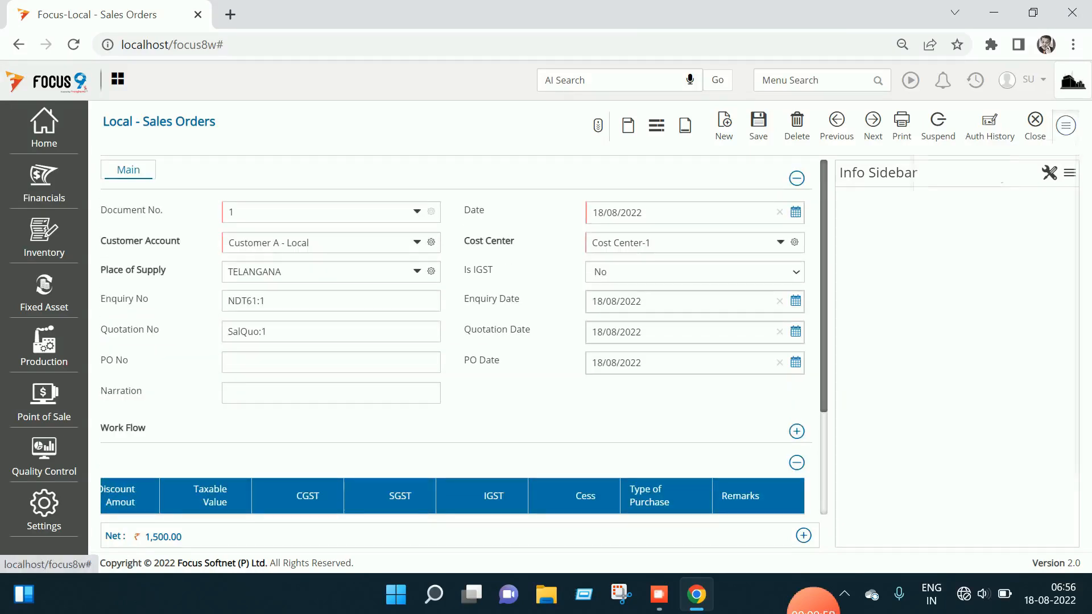
In the miscellaneous settings of Local - Sales Orders, set the AR/AP Due Date to Header and update the settings
click(1066, 125)
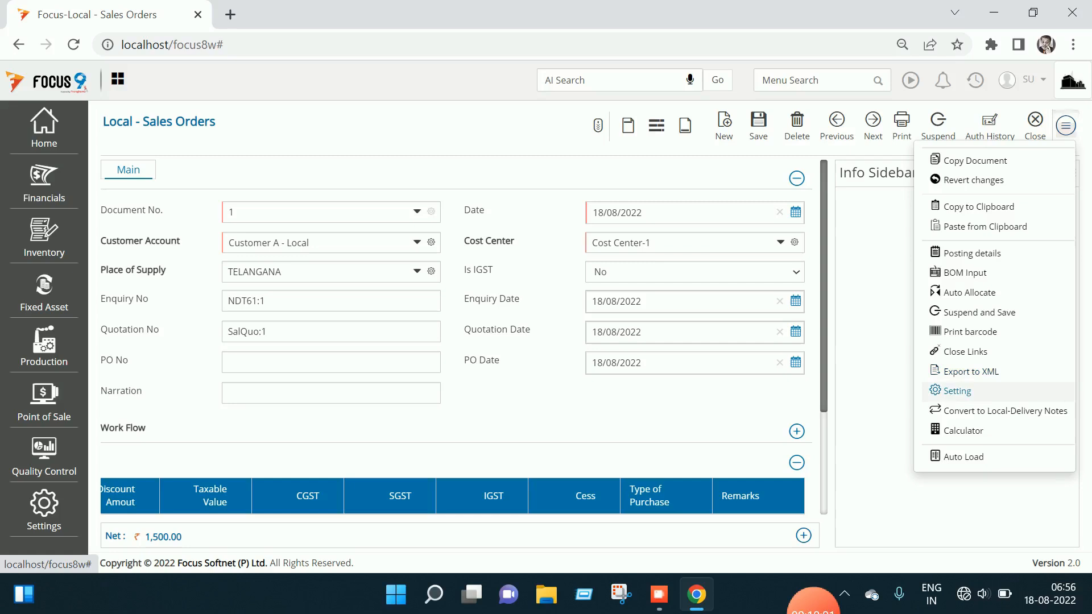
click(957, 391)
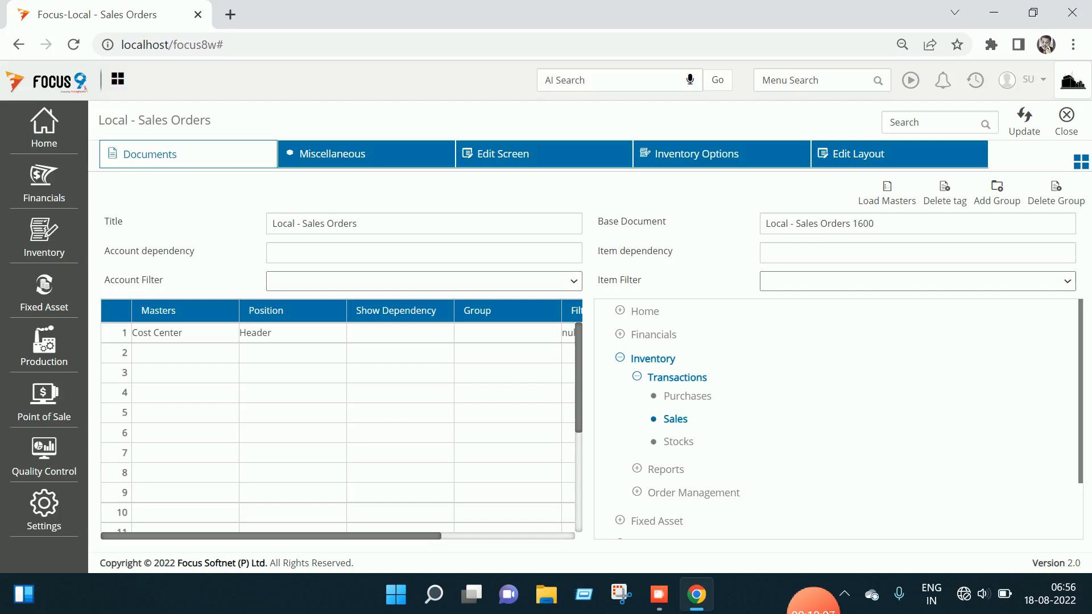
click(332, 154)
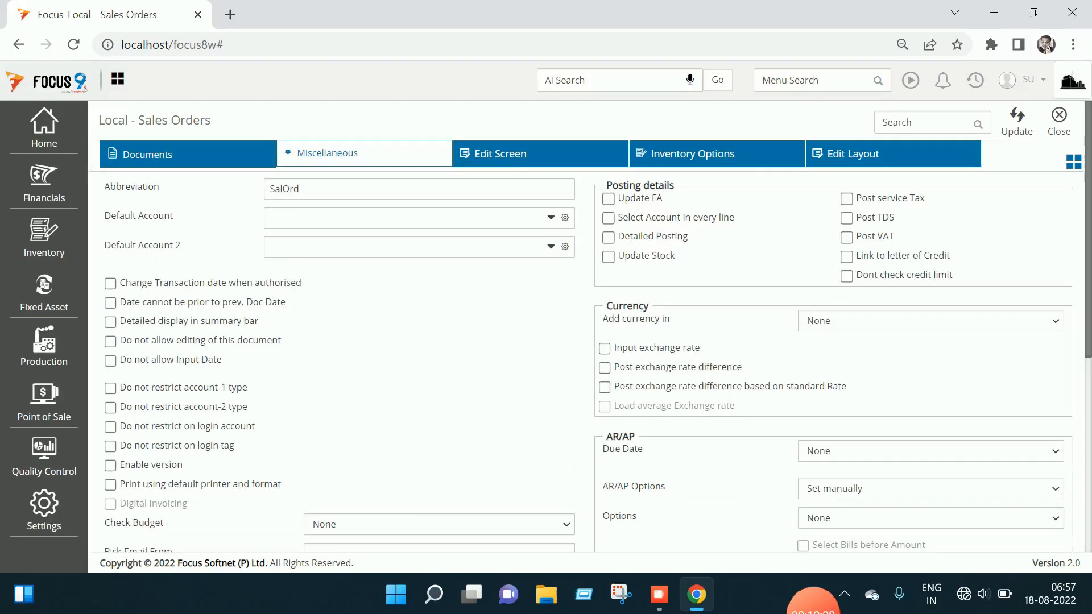
click(910, 451)
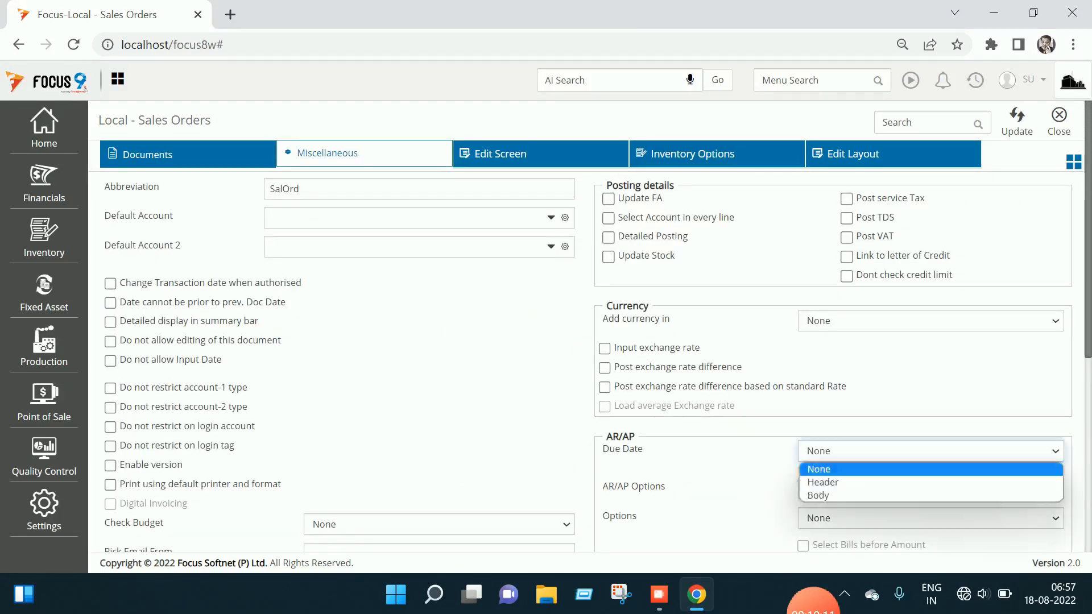
click(864, 482)
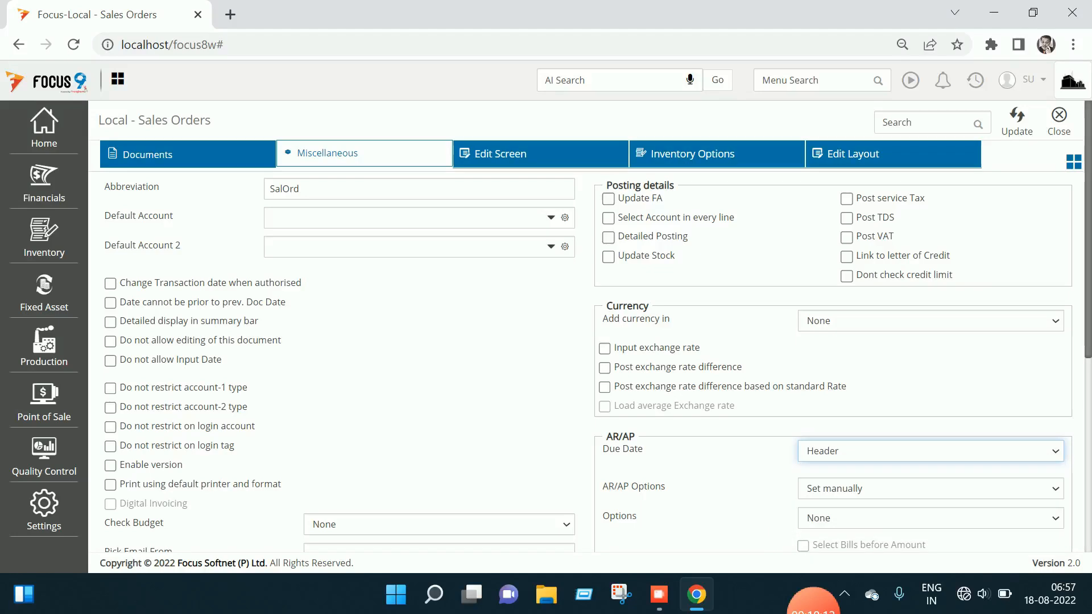
click(1016, 121)
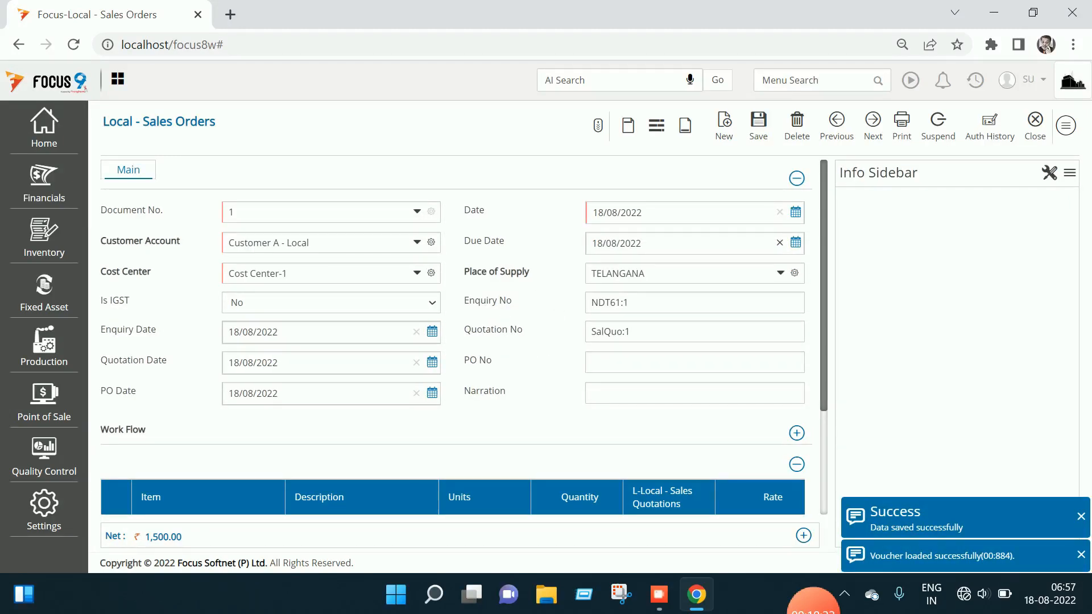
Set the due date of sales order 1 to 25/08/2022 and save the voucher
click(796, 242)
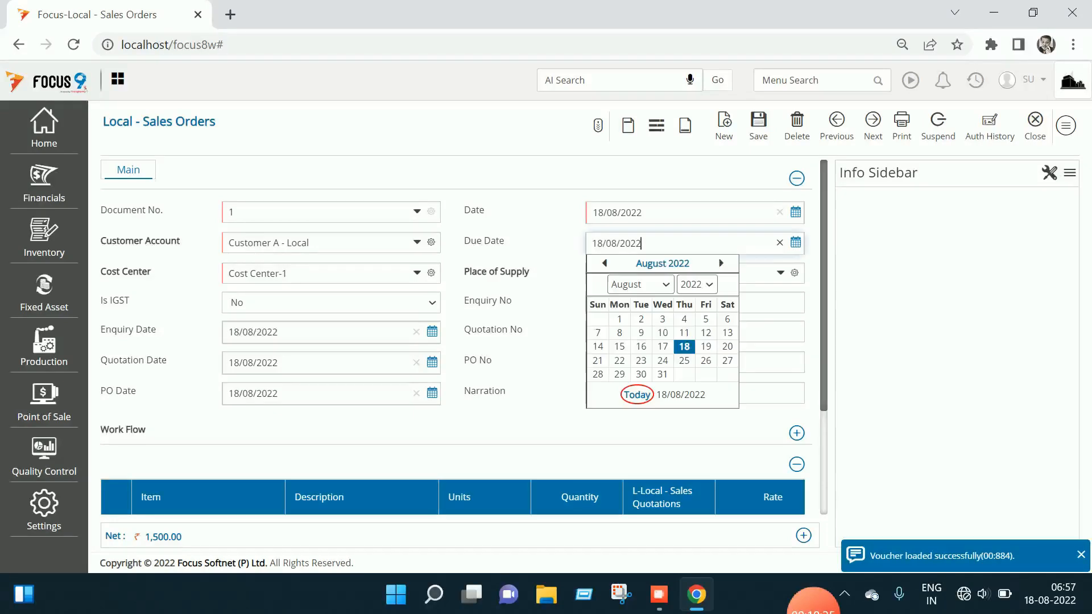
click(684, 360)
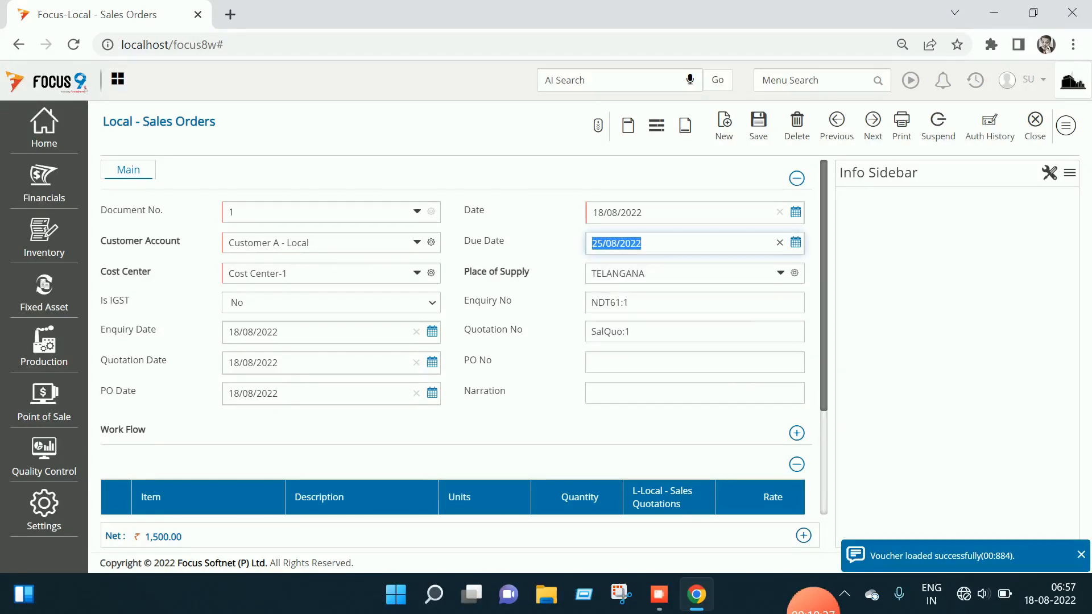
click(758, 121)
Close the sales order screens and open Local-Delivery Notes
click(1035, 125)
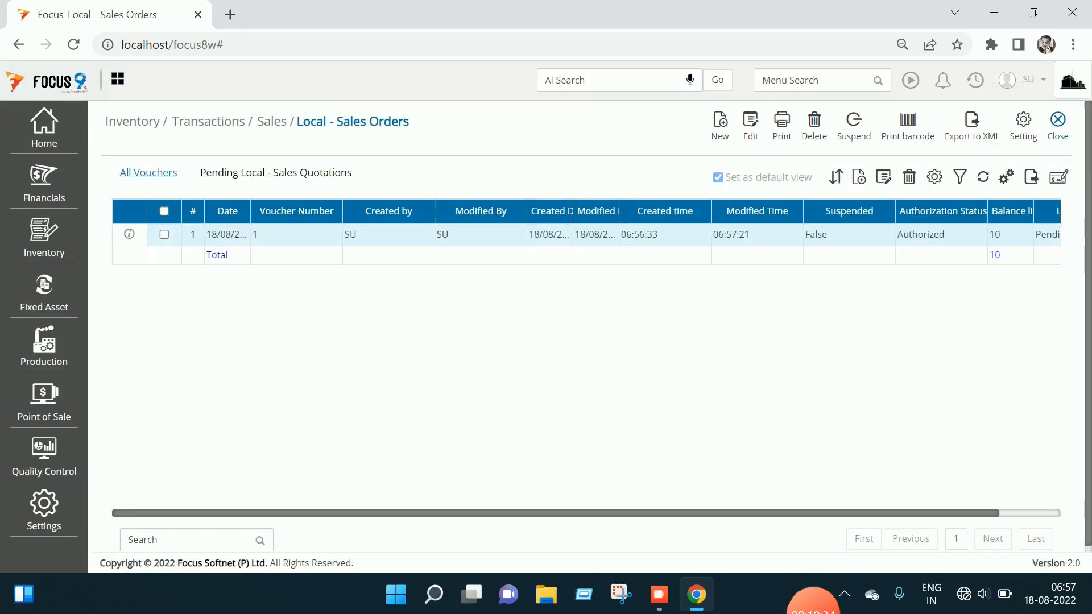
click(1057, 122)
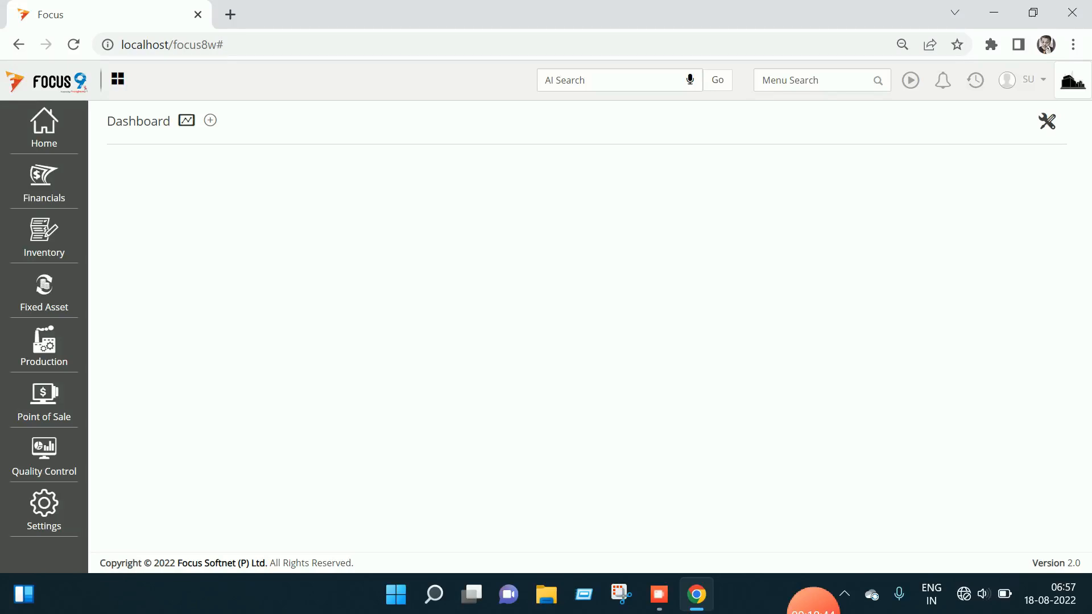
click(825, 80)
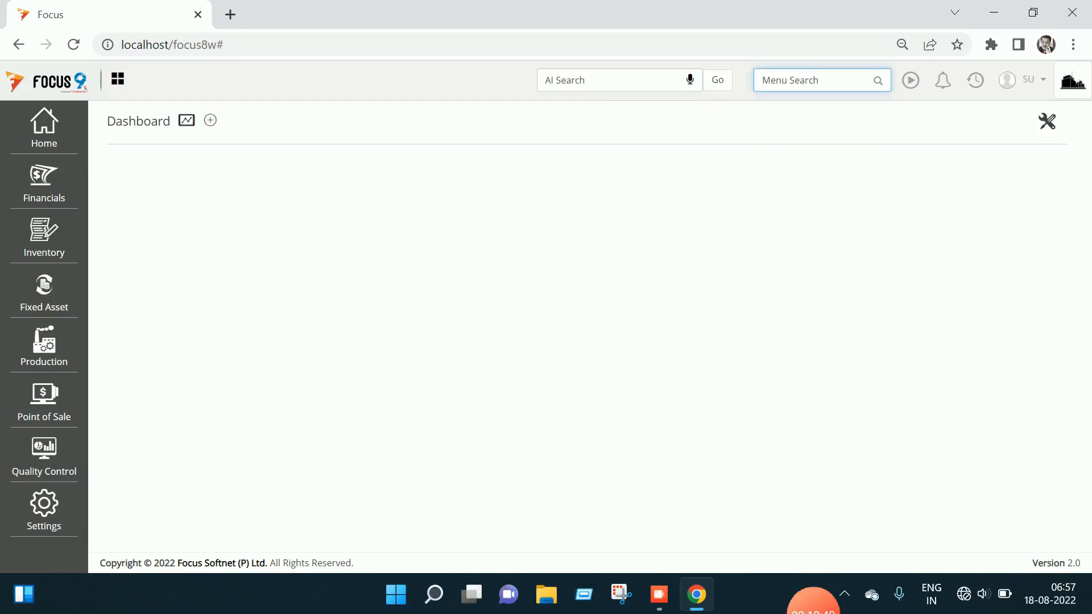
text(deli)
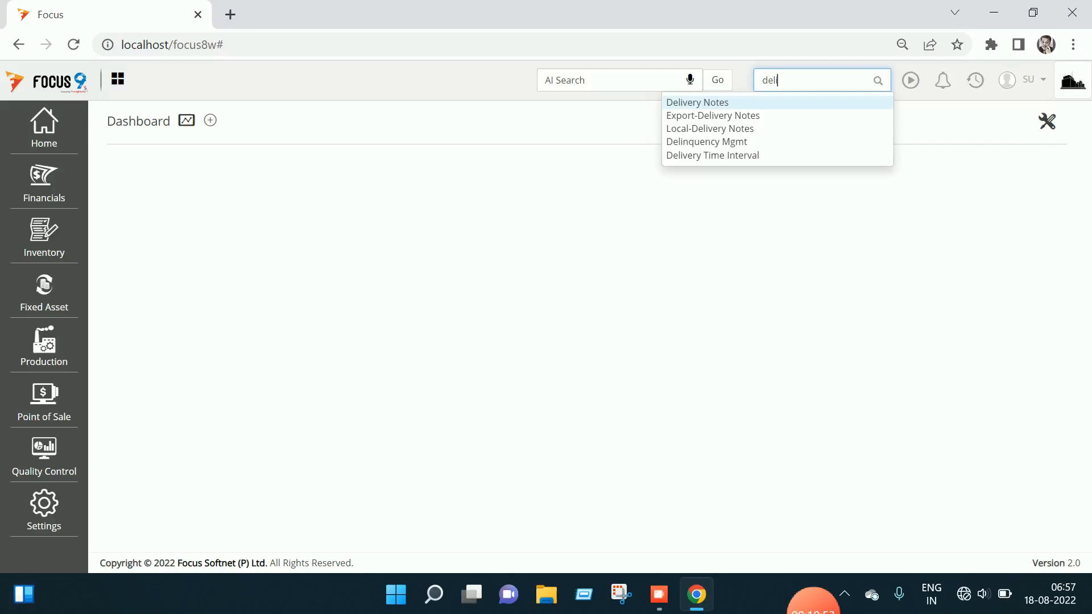
click(710, 129)
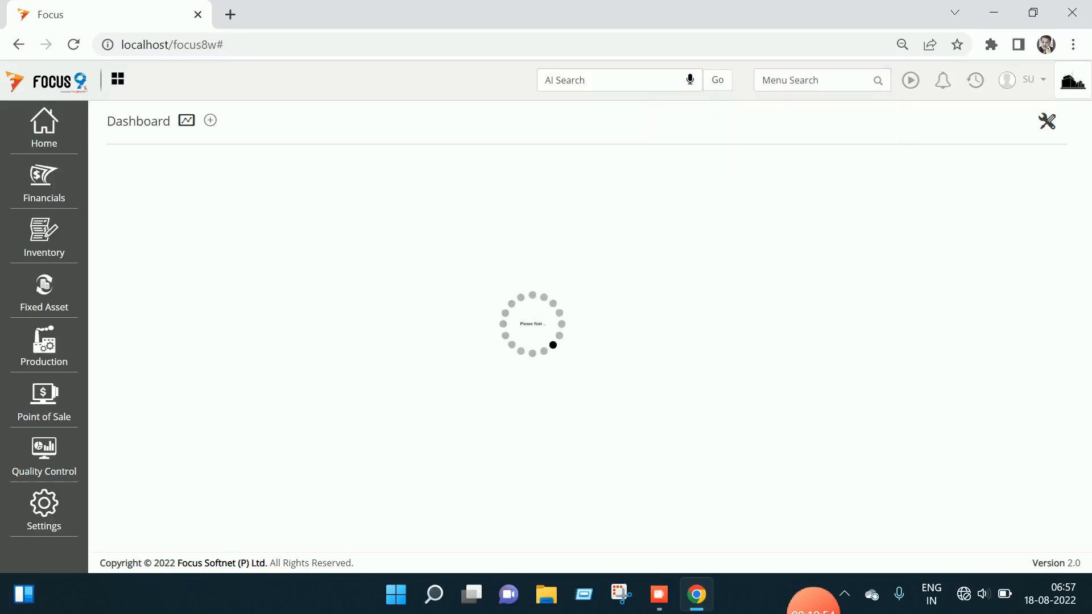
Convert voucher 1 from the pending local sales orders into a local delivery note
click(265, 173)
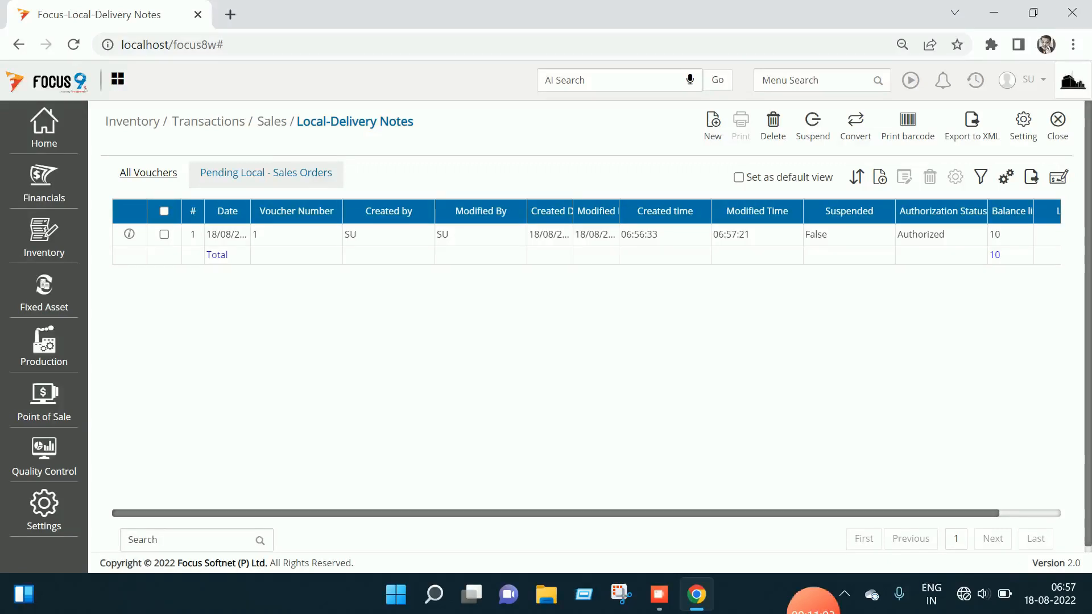
click(164, 235)
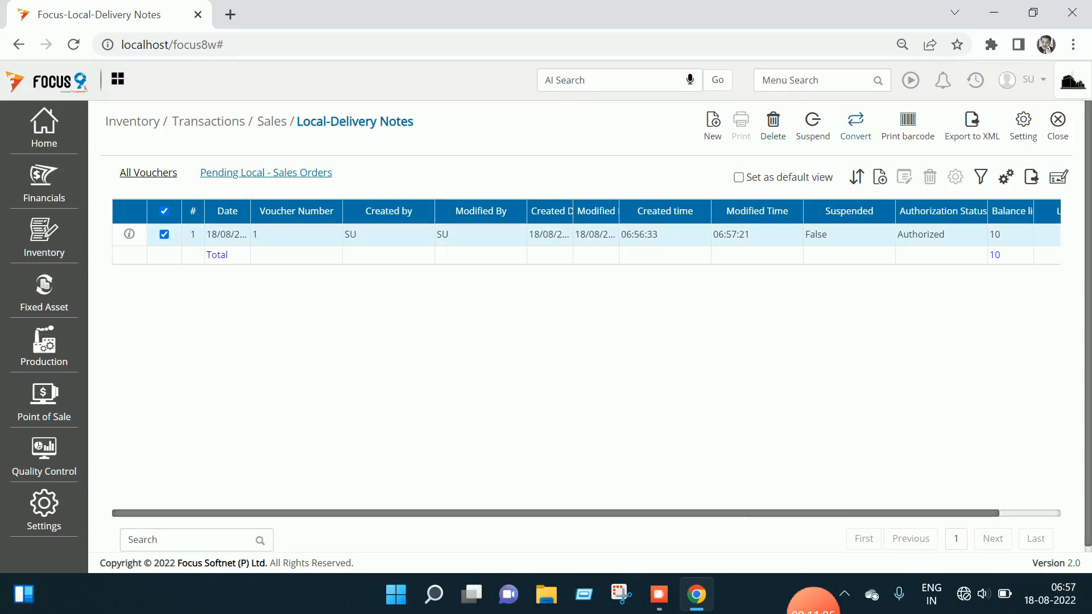
click(856, 122)
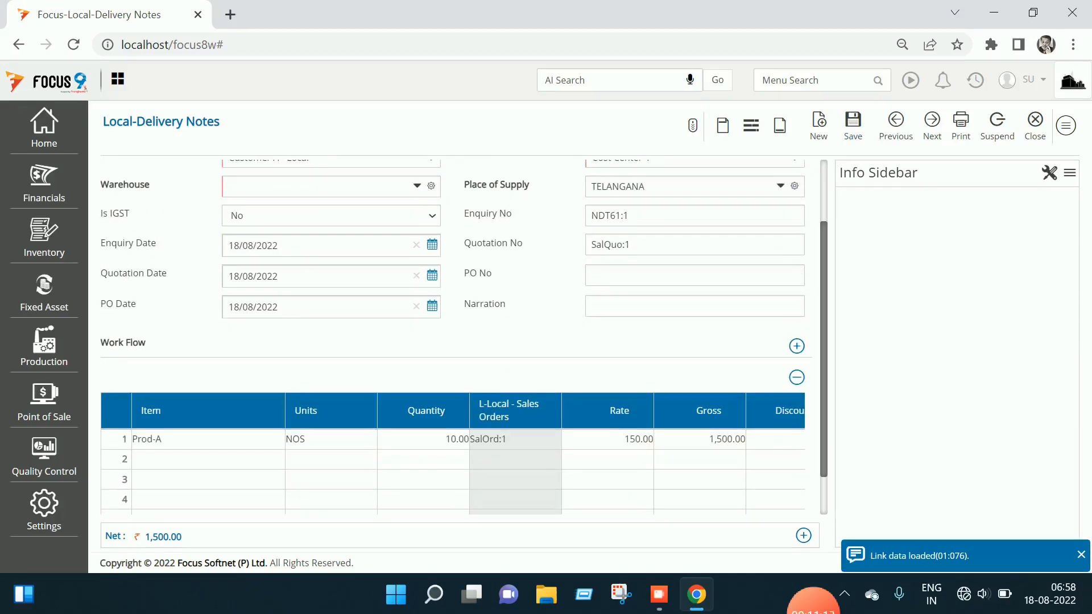
Set the delivery note's warehouse to W1, save the voucher and close the entry screen
click(424, 439)
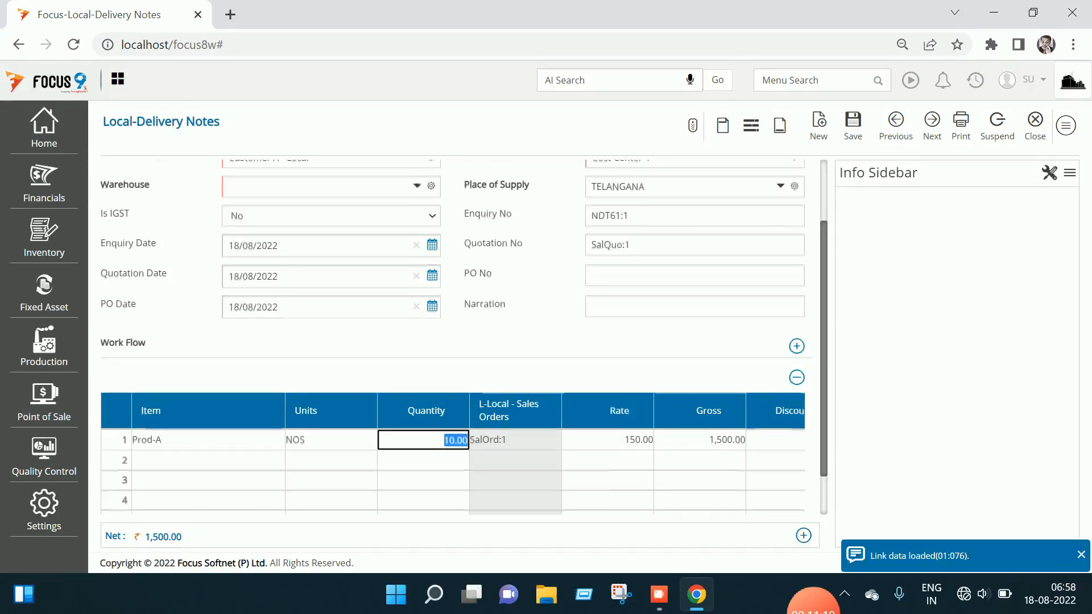
scroll(456, 337, up, 1)
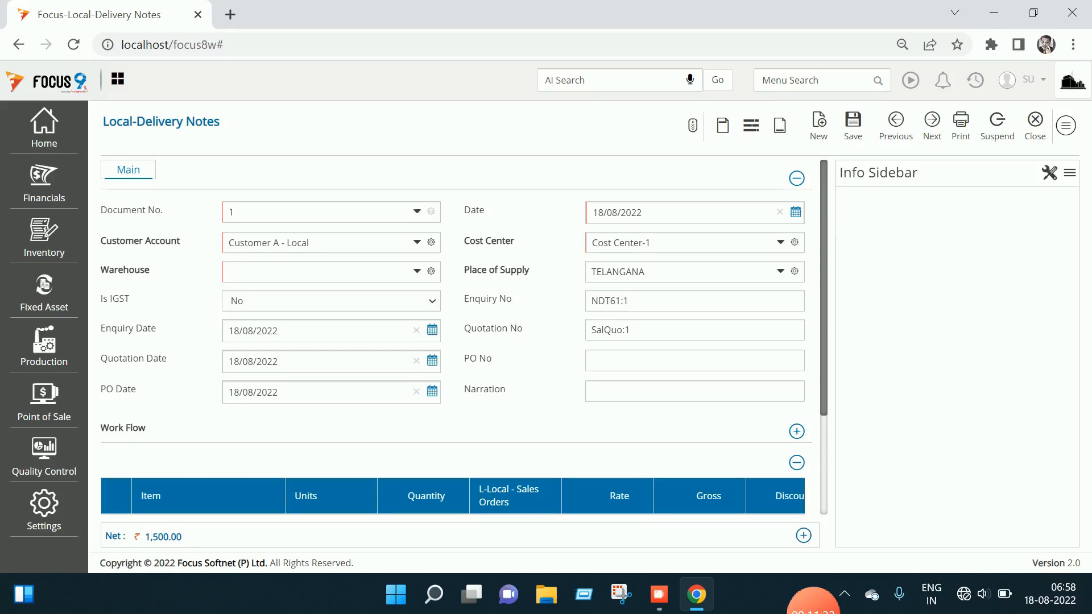
click(417, 272)
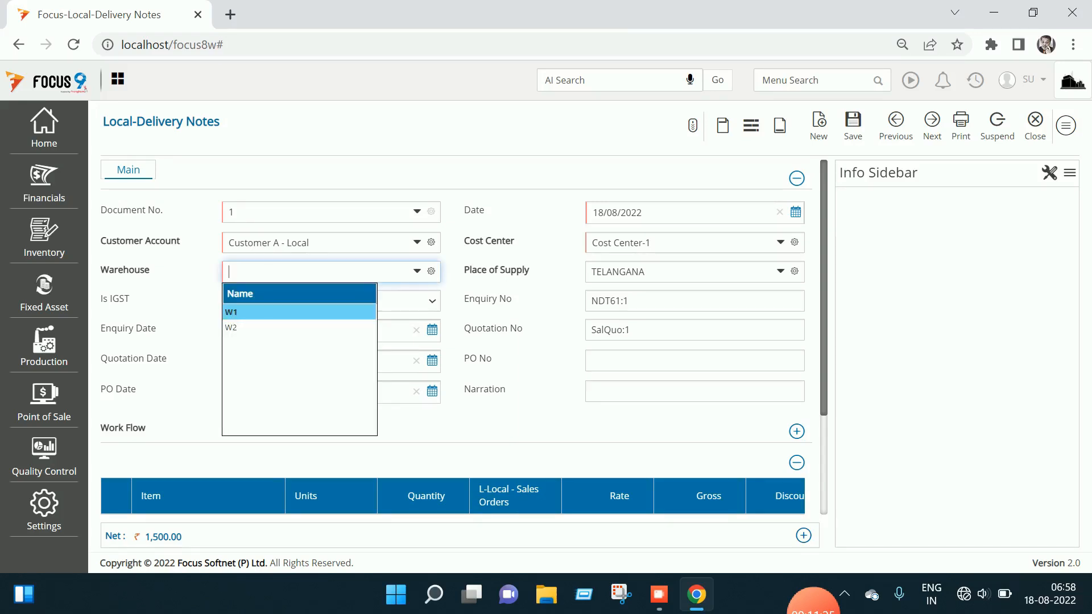
key(Return)
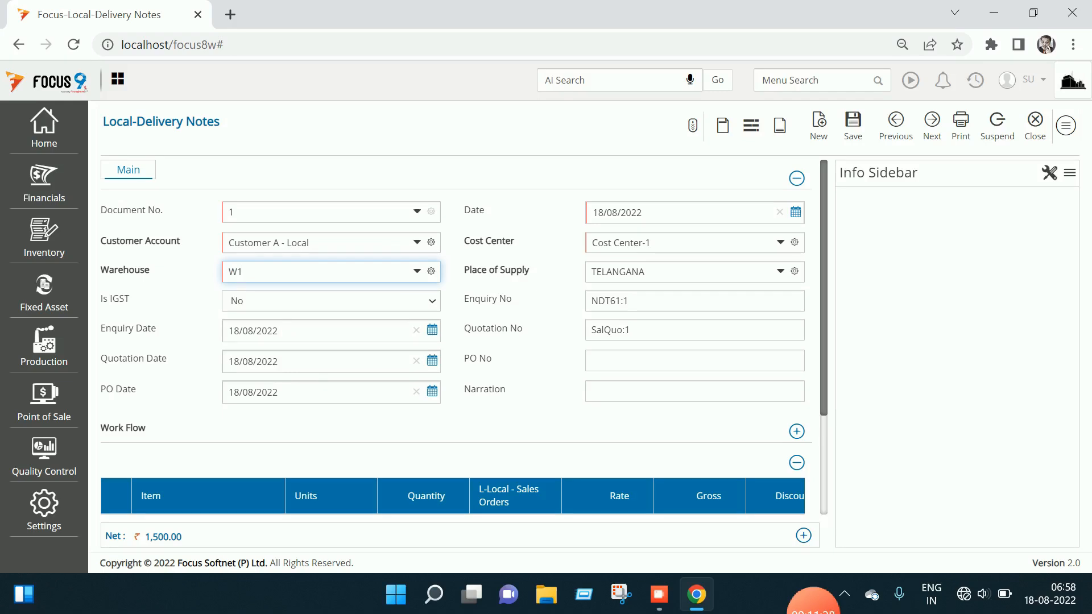
click(853, 125)
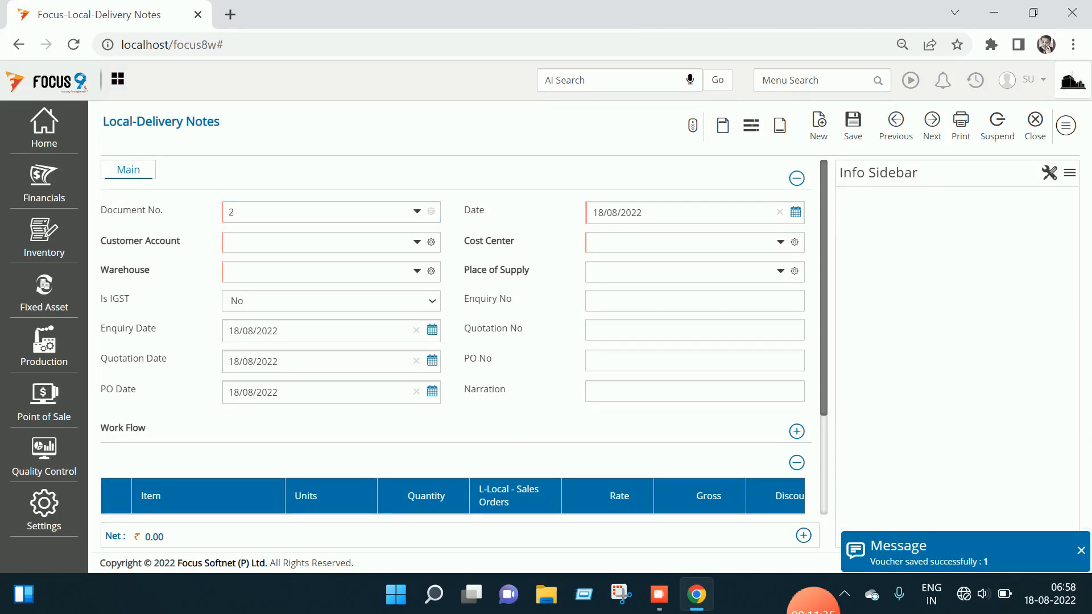
click(1035, 123)
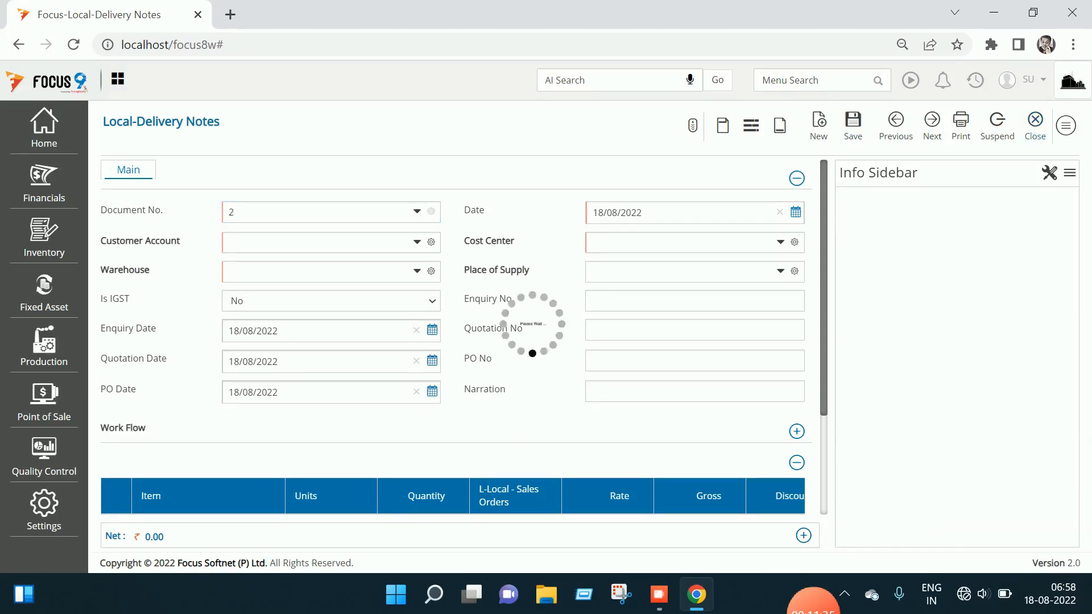
Close the Local-Delivery Notes list and open the Stock Ledger report
click(1057, 122)
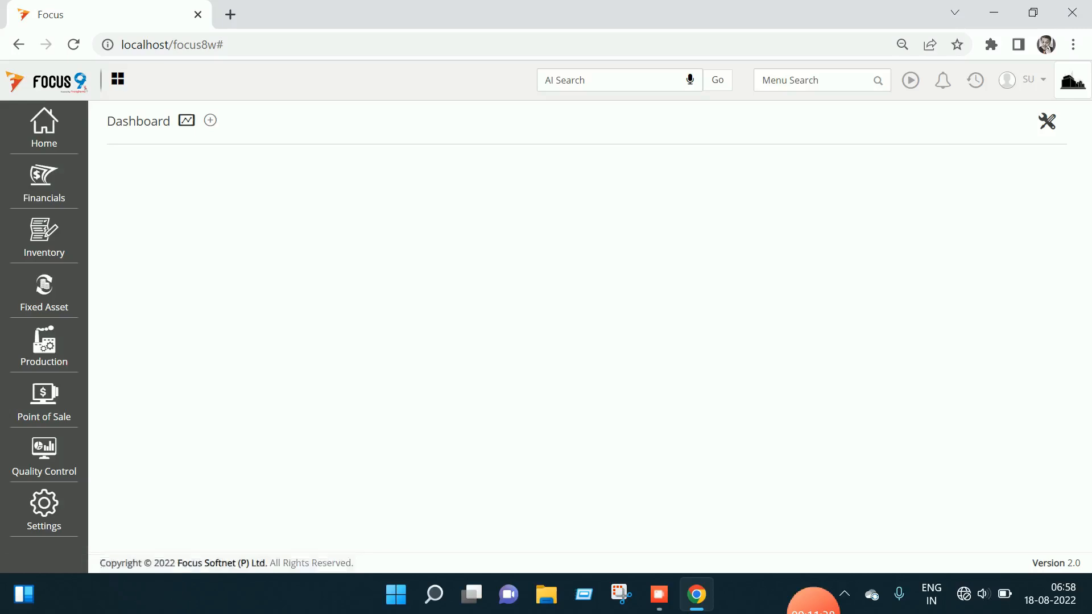
click(813, 80)
text(stock le)
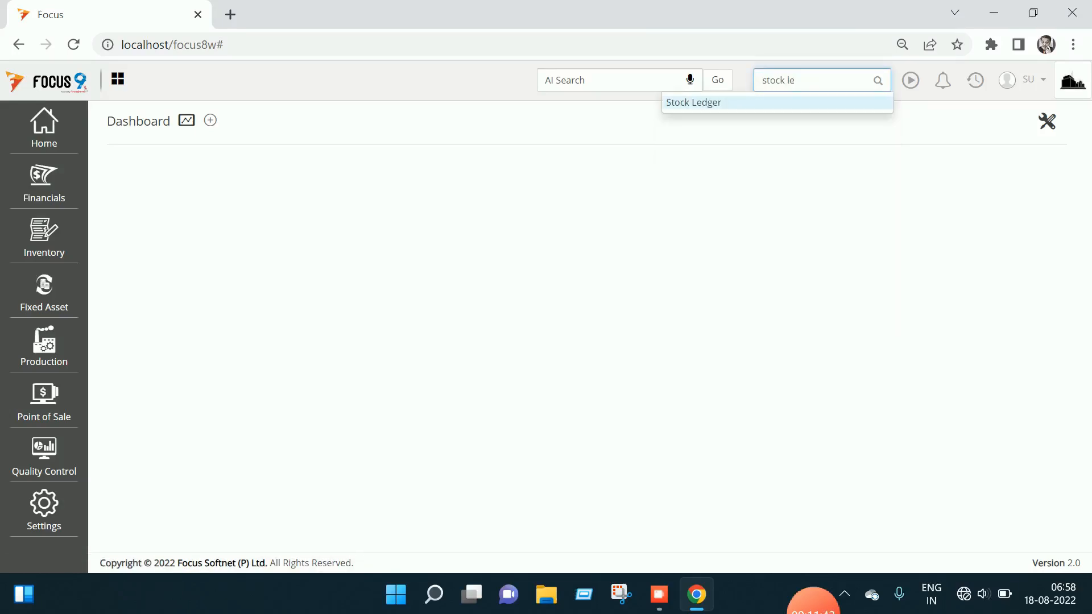
key(Return)
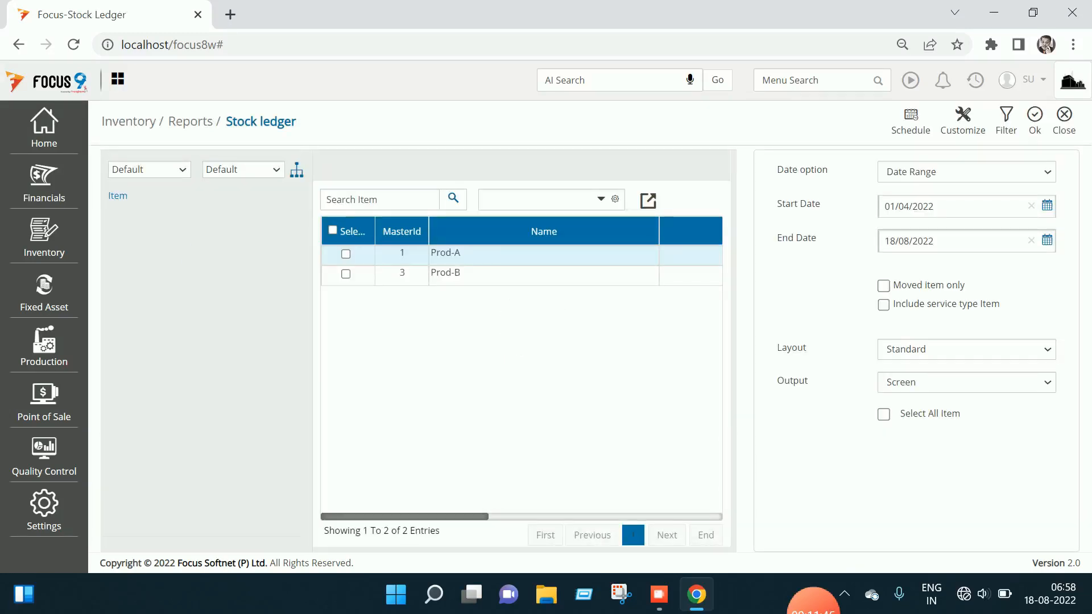
Run the stock ledger for all items with the date option As on date
click(332, 230)
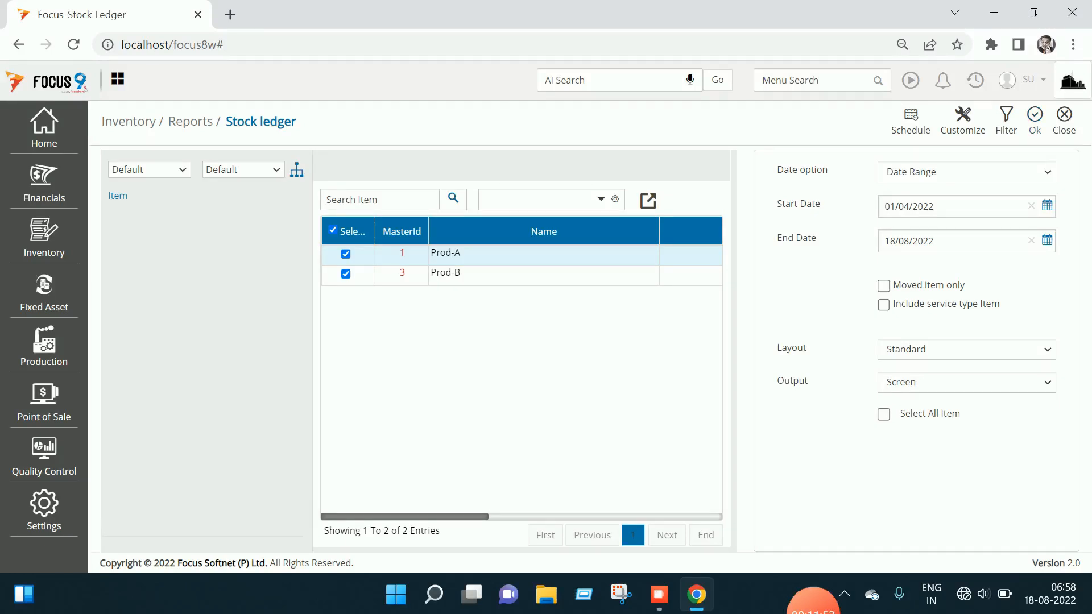
click(966, 171)
click(911, 202)
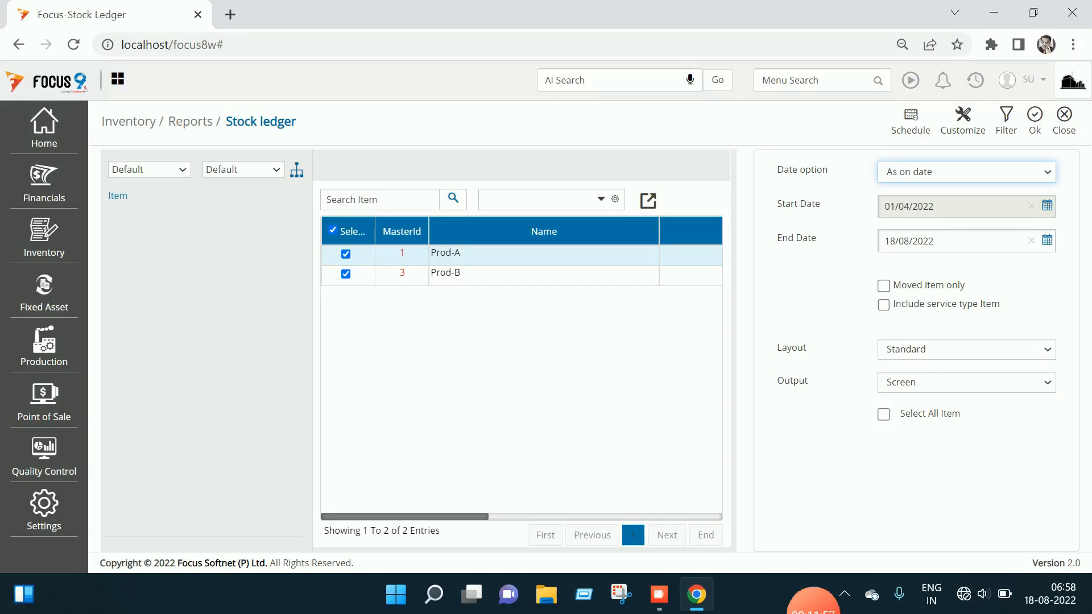
click(1034, 120)
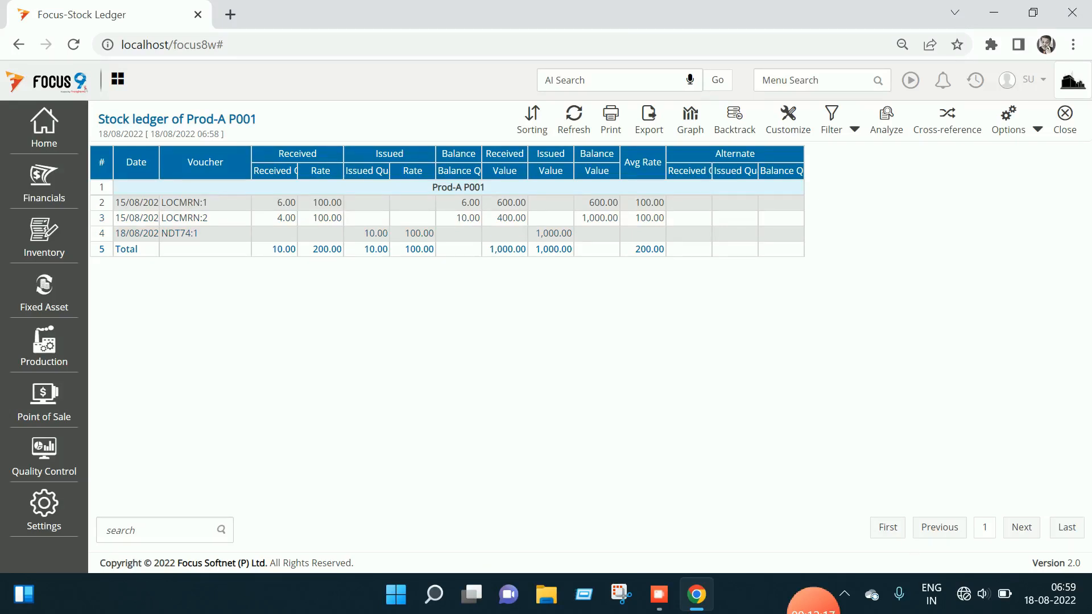
Close the stock ledger report and its selection screen, and open the Stock movement report
click(1064, 118)
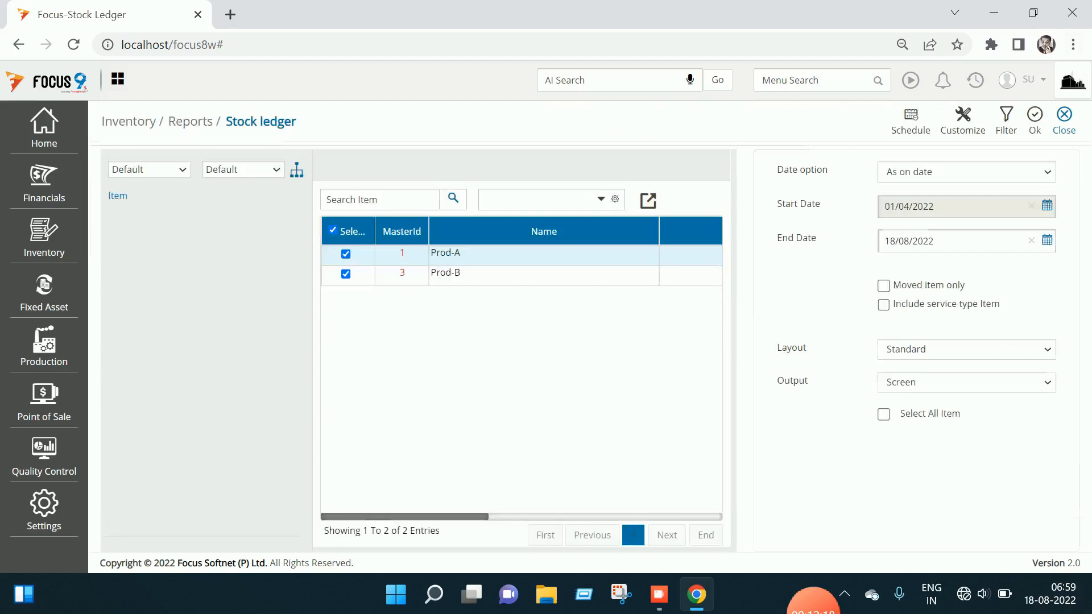
click(1064, 120)
click(815, 80)
text(stoc)
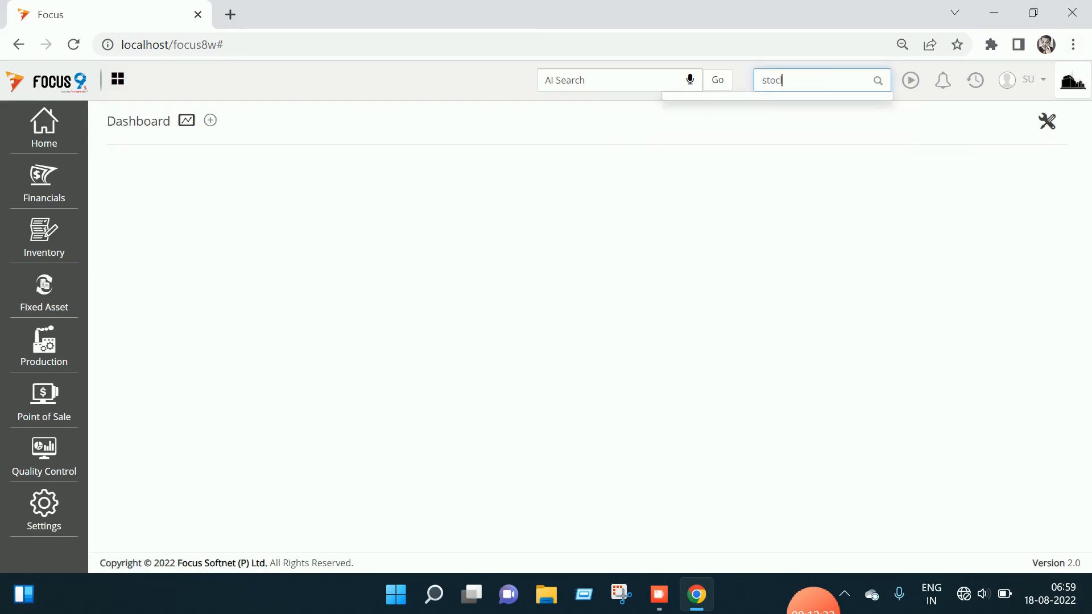
text(k m)
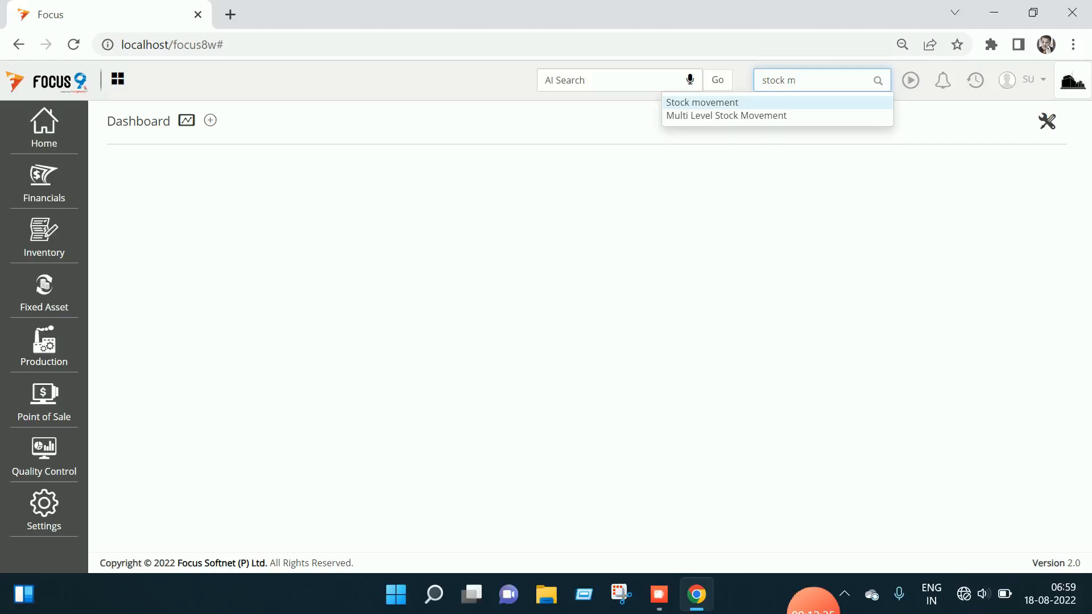
key(Return)
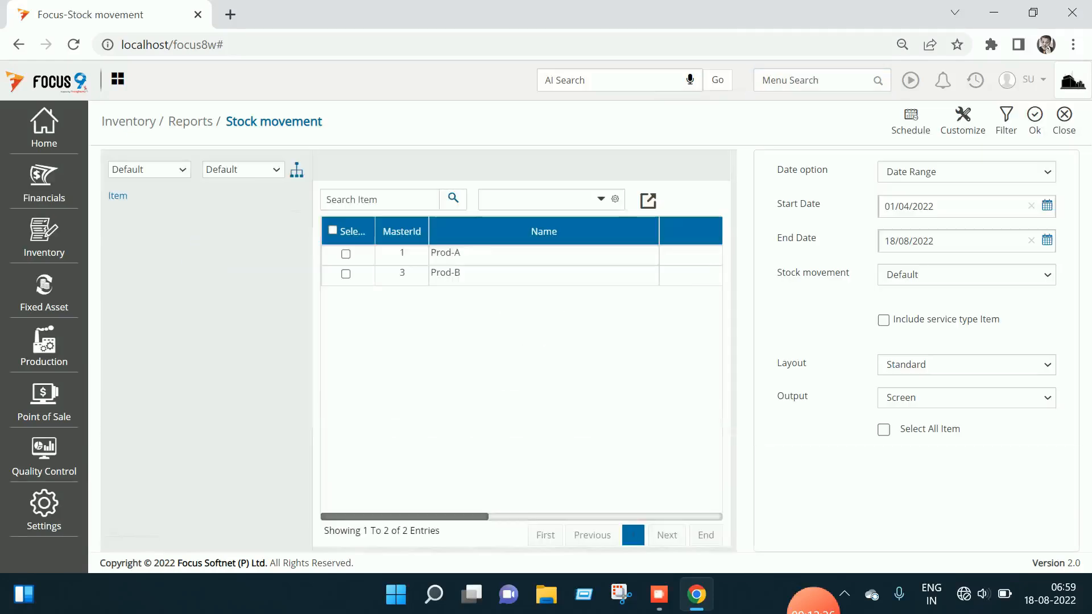
Run the stock movement report for all items and auto-adjust its column widths
click(332, 230)
click(1034, 115)
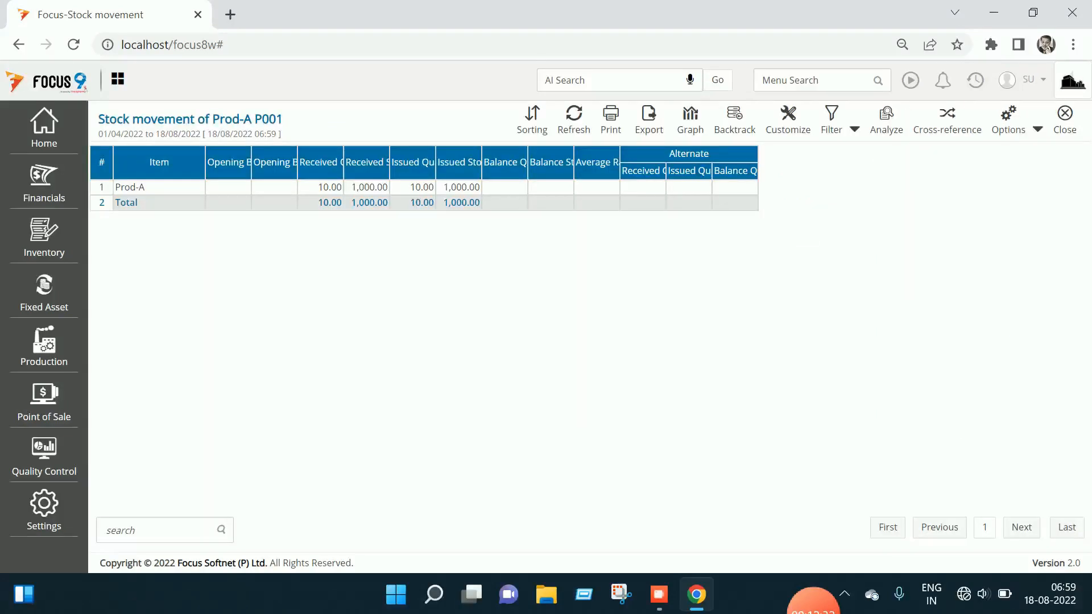
click(1038, 129)
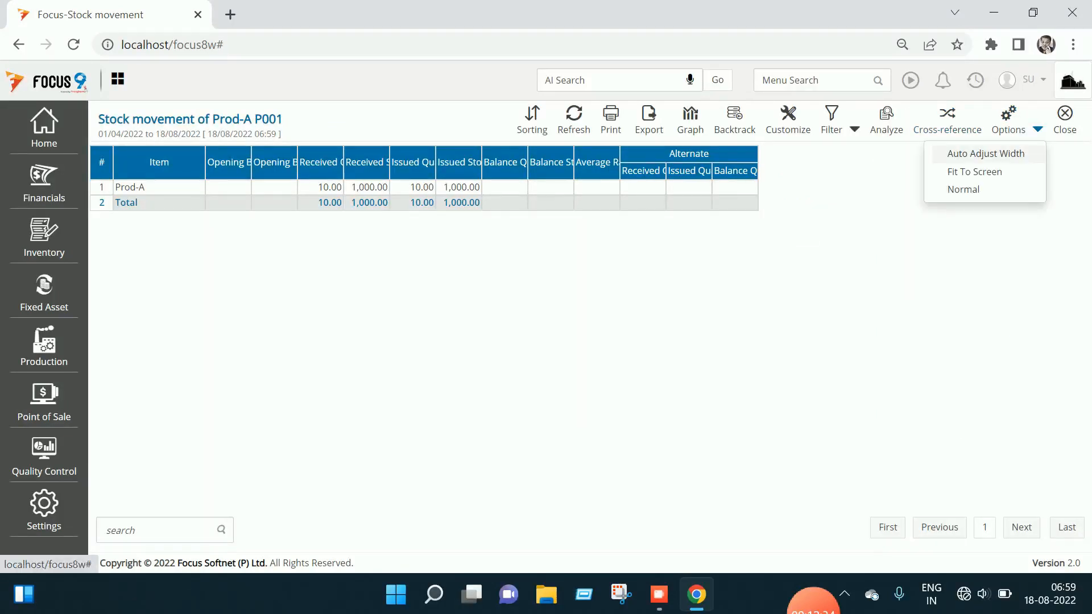
click(980, 152)
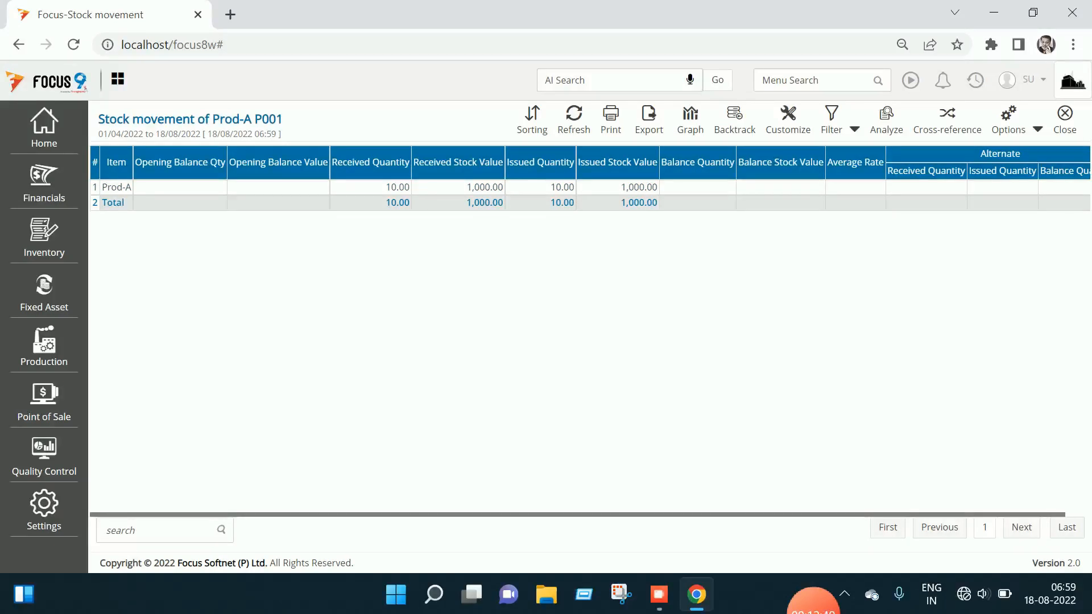
click(1038, 129)
click(985, 154)
Close the stock movement screens and open Local - Sales Invoices
click(1064, 120)
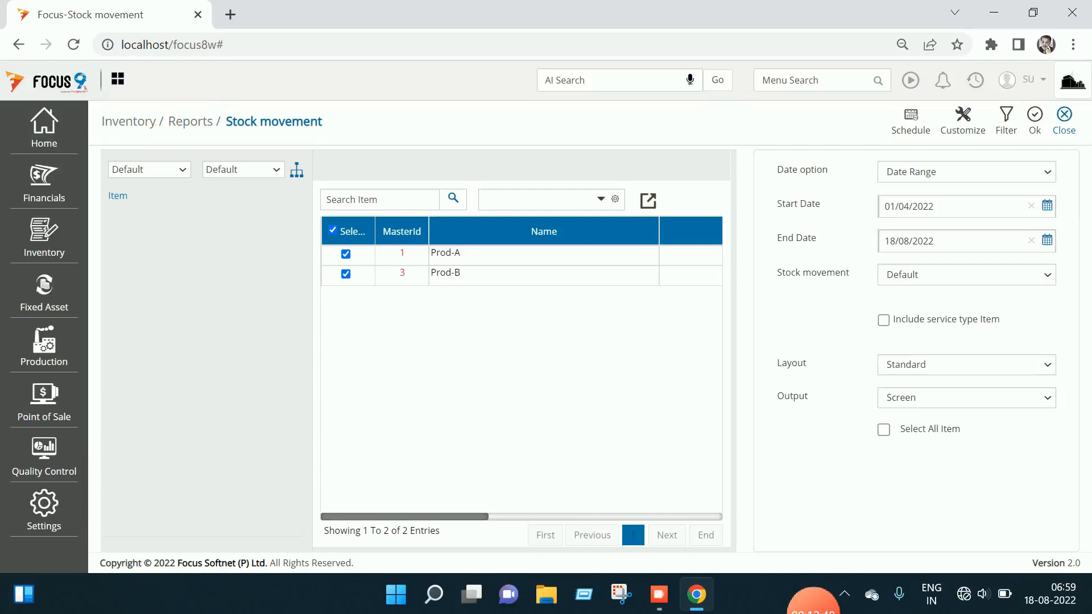
click(1064, 119)
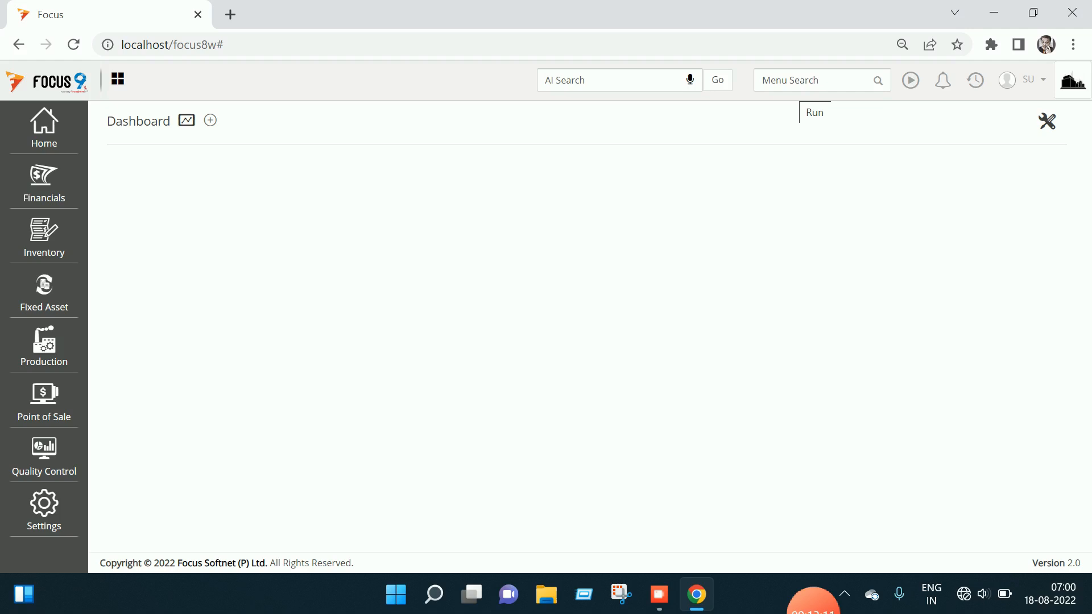
click(813, 80)
text(sa)
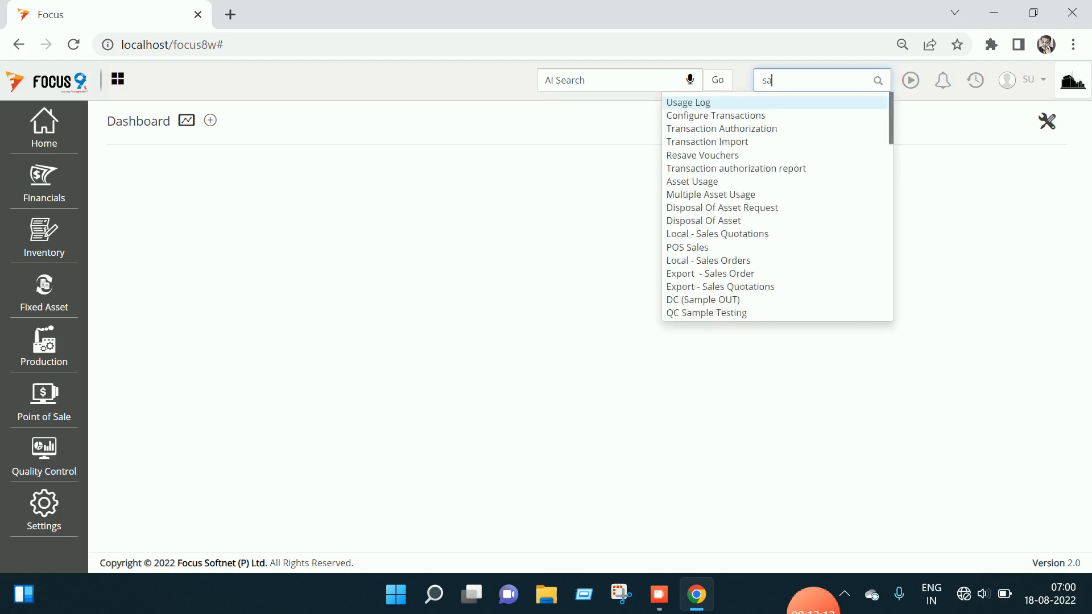
text(les in)
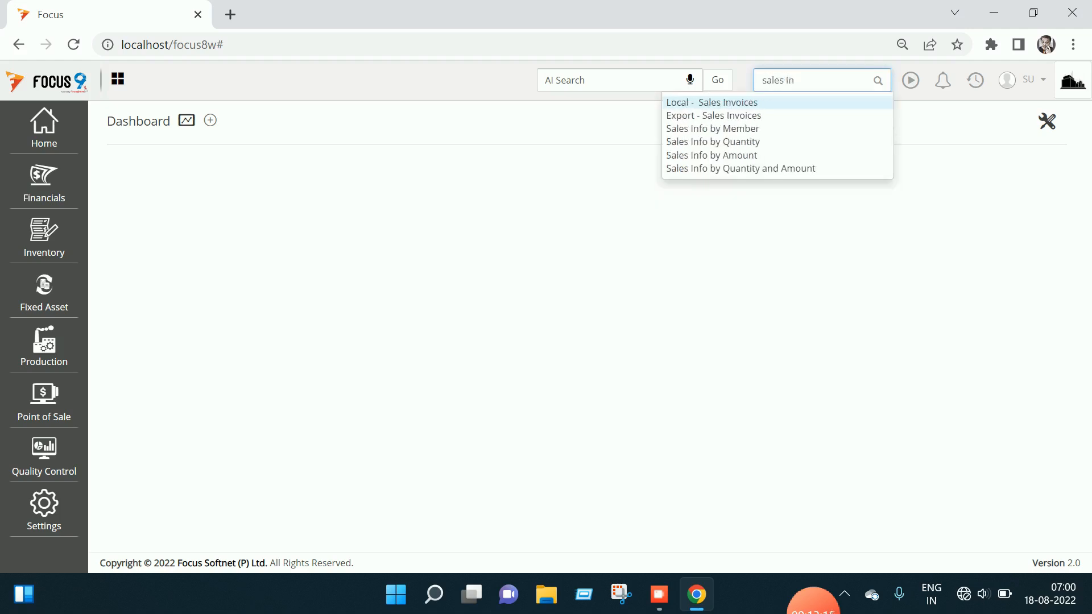
key(Return)
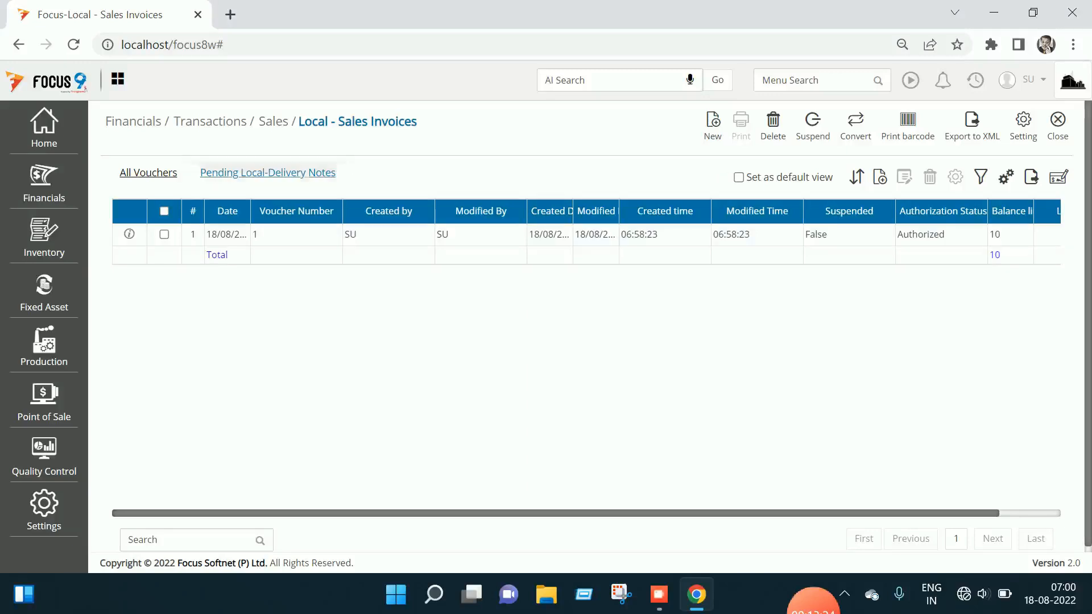
Convert voucher 1 from the pending local delivery notes into a sales invoice and set its sales account to Sales - Computers
click(164, 235)
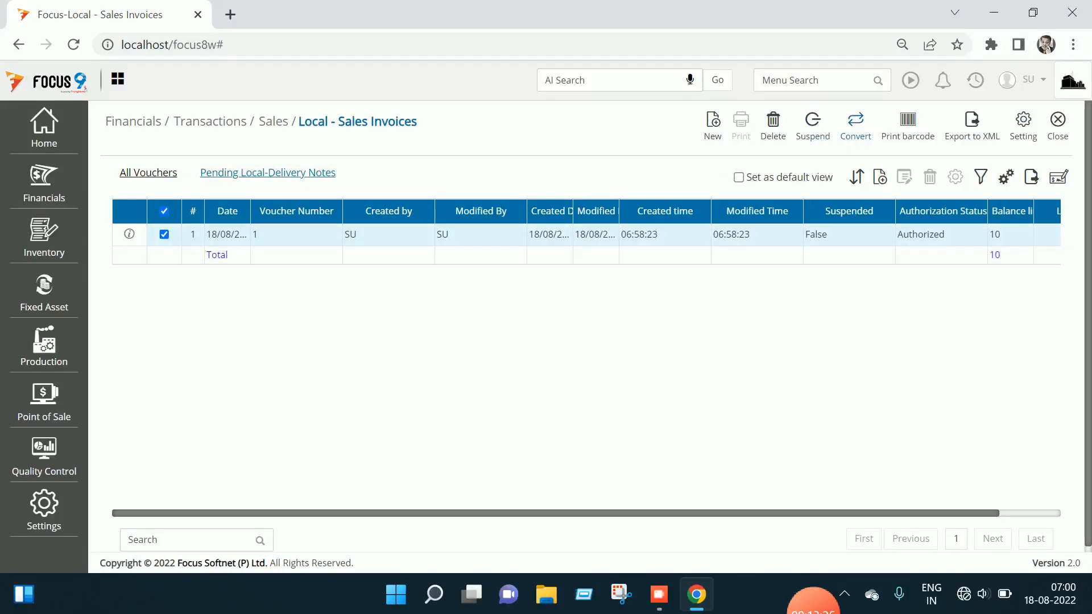
click(855, 125)
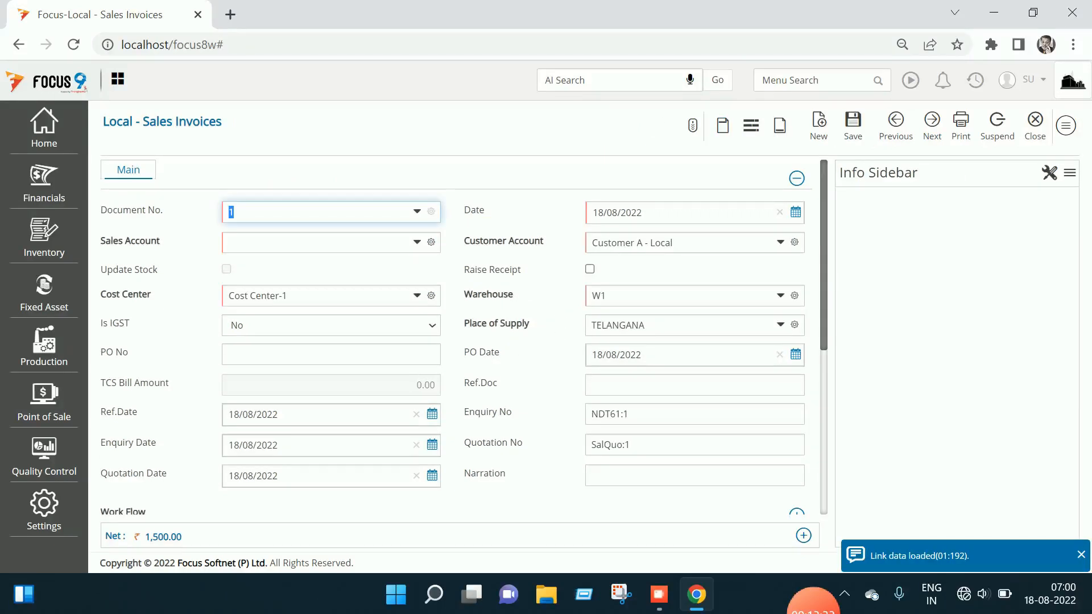
key(Tab)
text(sale)
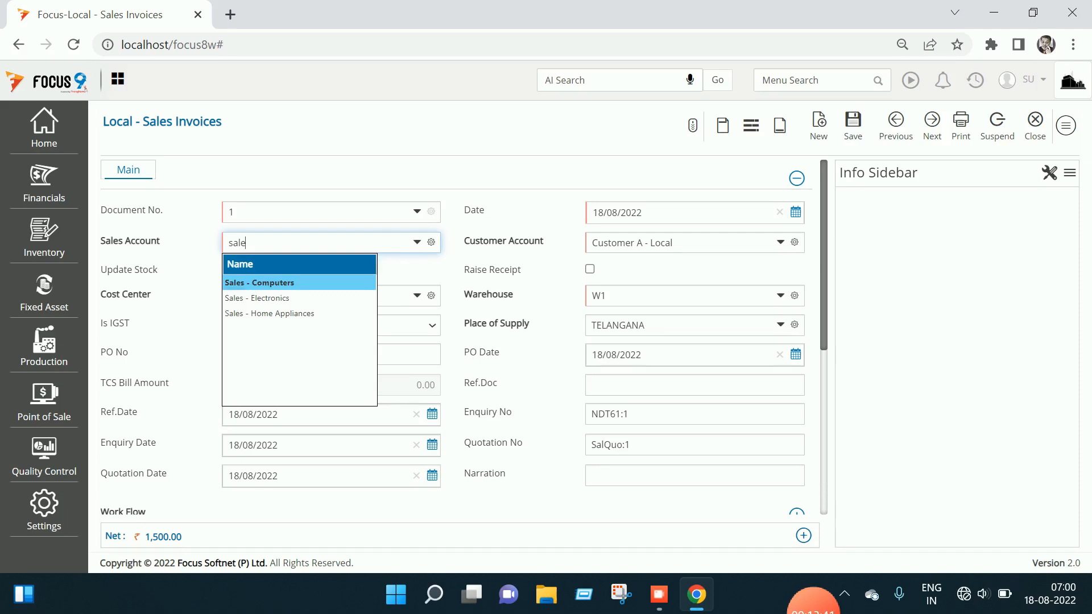
key(Return)
Review the sales invoice's header fields, linked Prod-A item line and net amount
scroll(461, 338, down, 2)
scroll(461, 338, up, 2)
scroll(460, 339, down, 3)
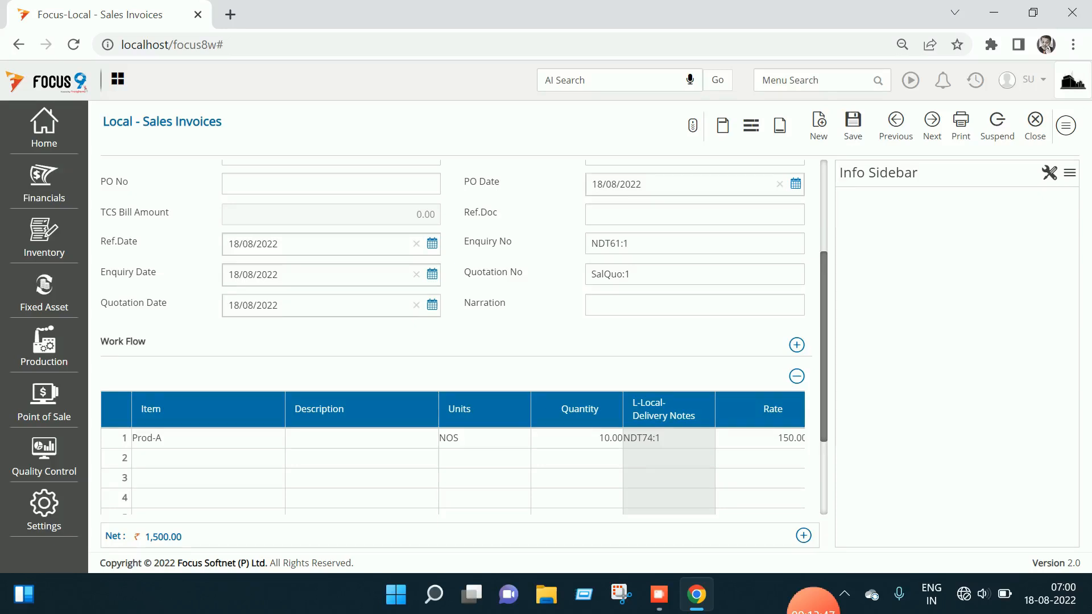
scroll(461, 338, up, 3)
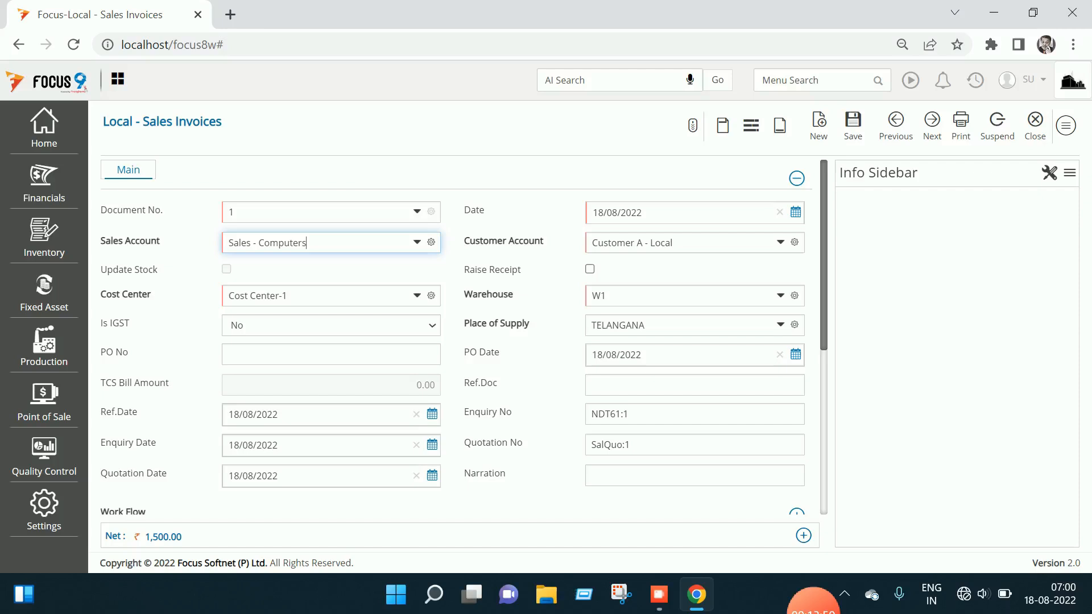
scroll(464, 338, down, 2)
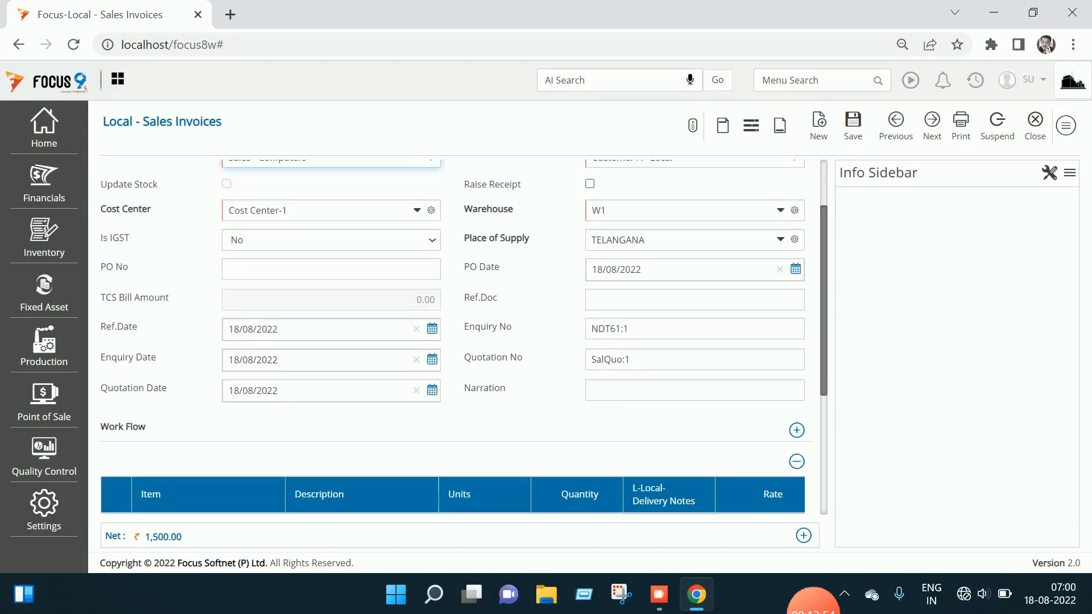
scroll(461, 342, down, 2)
mouse_move(164, 537)
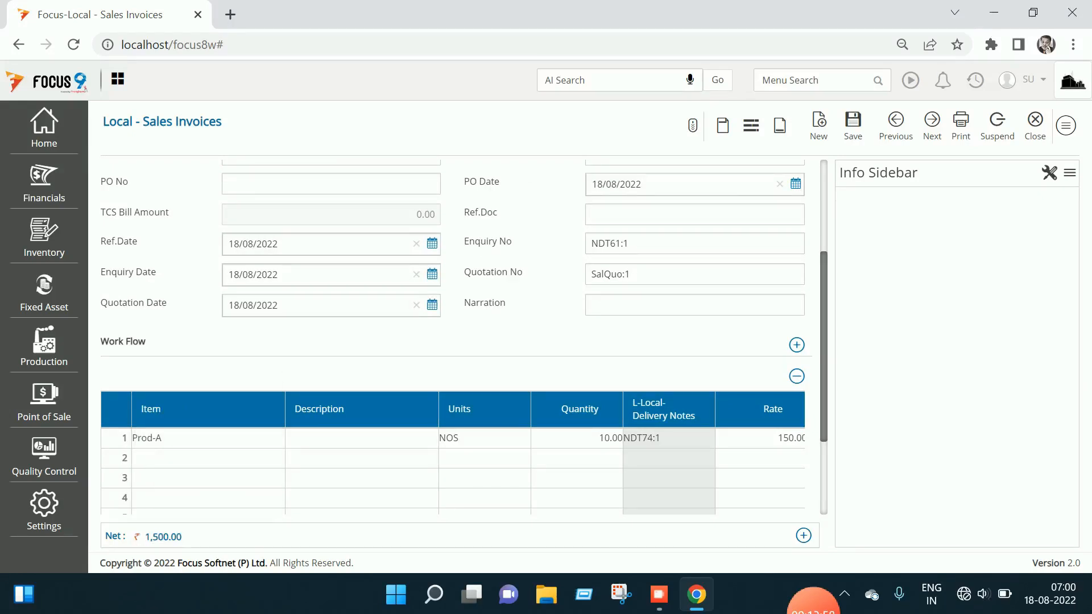
Review the Prod-A line's discount, taxable value, CGST and SGST, and the invoice's net value and round-off
key(Tab)
key(Tab)
key(Tab)
key(Tab)
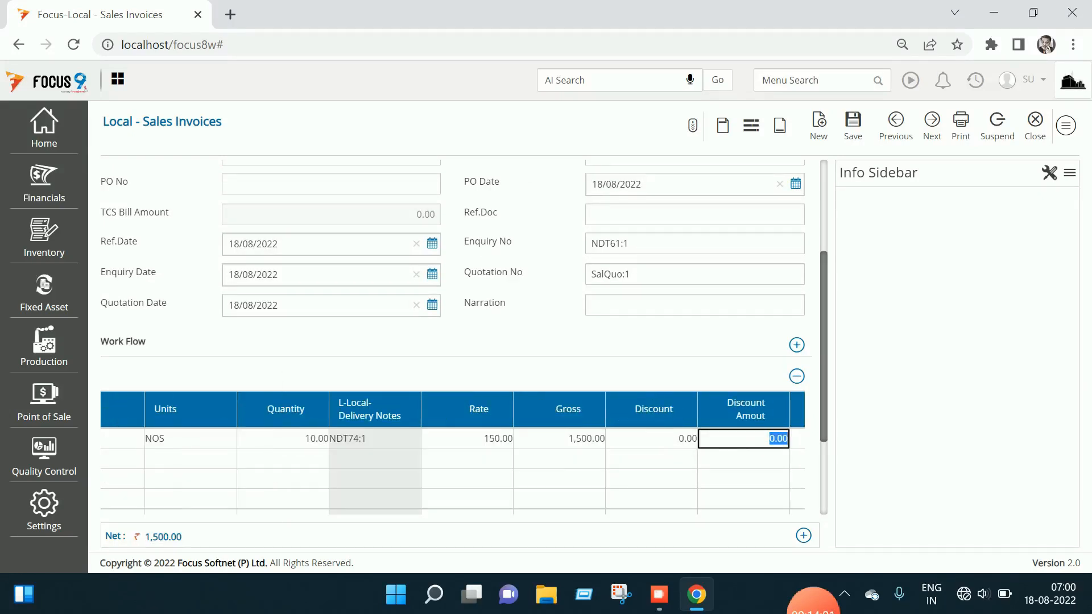
key(Tab)
key(Tab)
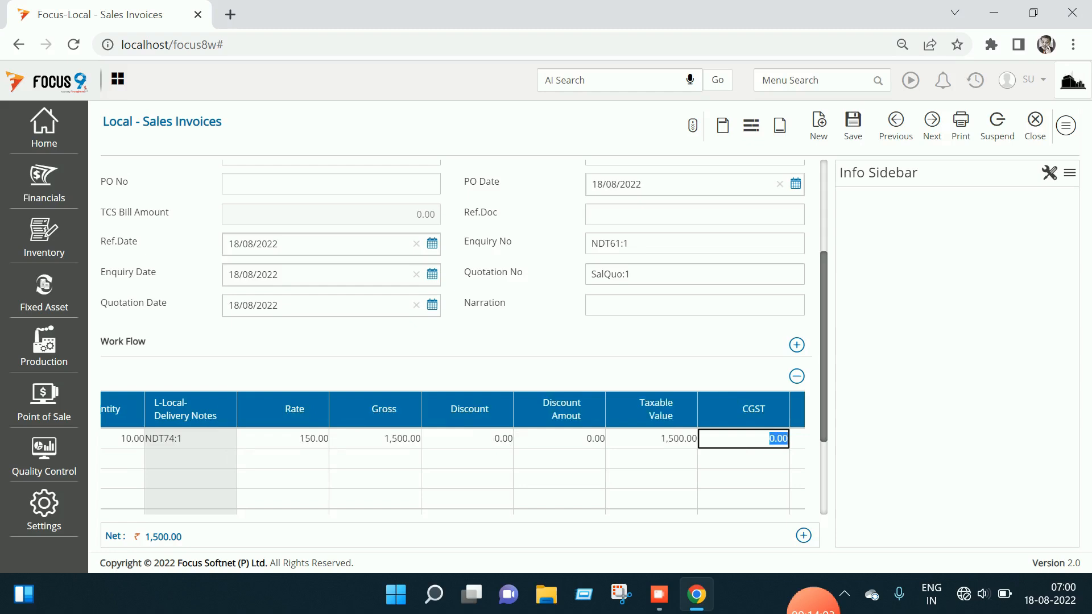
key(Tab)
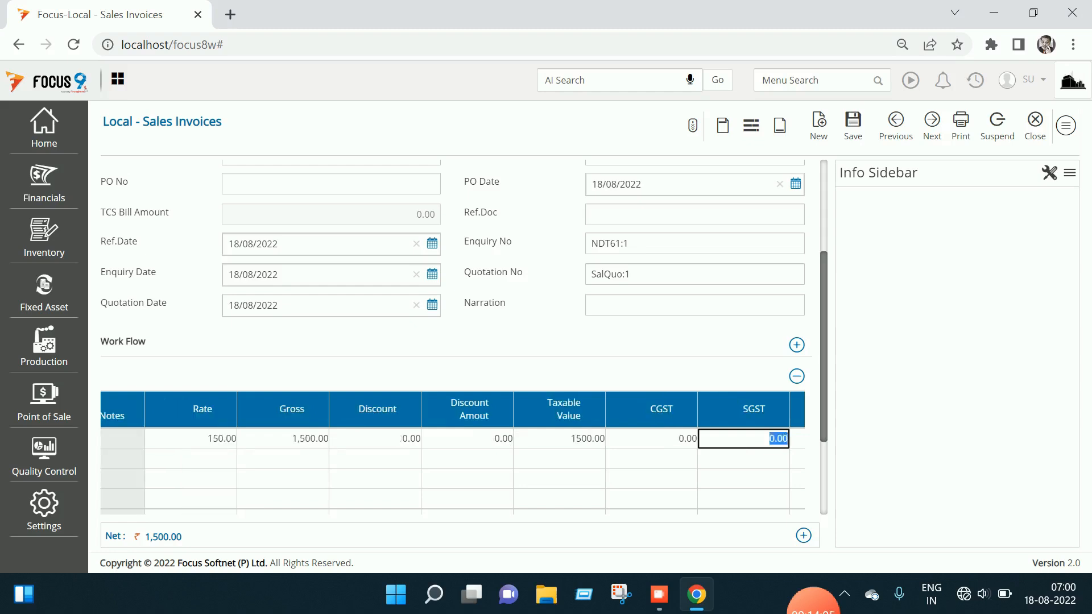
scroll(453, 337, down, 3)
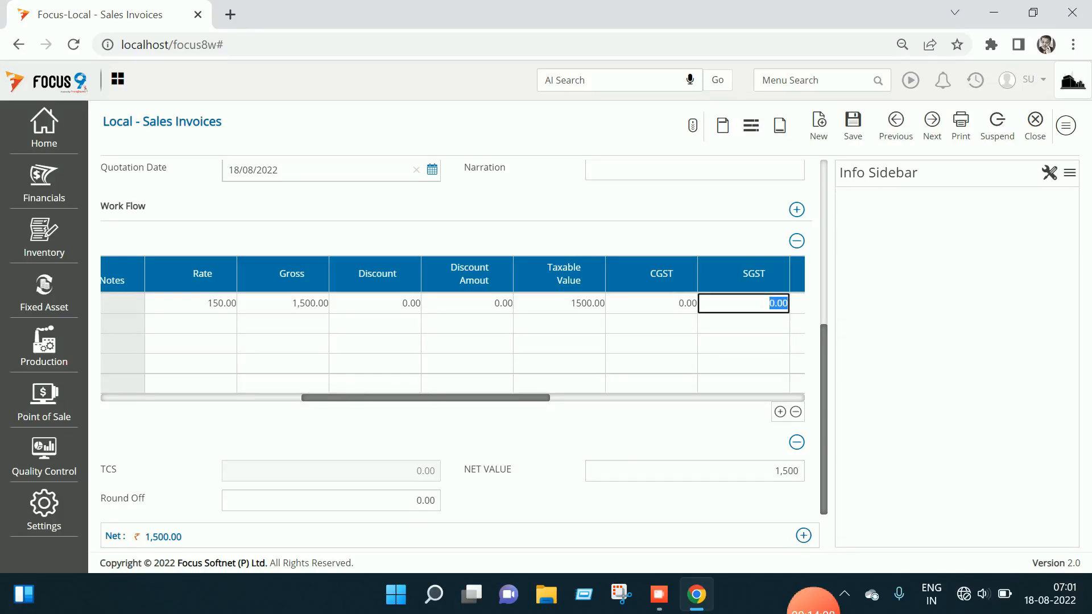
click(694, 471)
key(Tab)
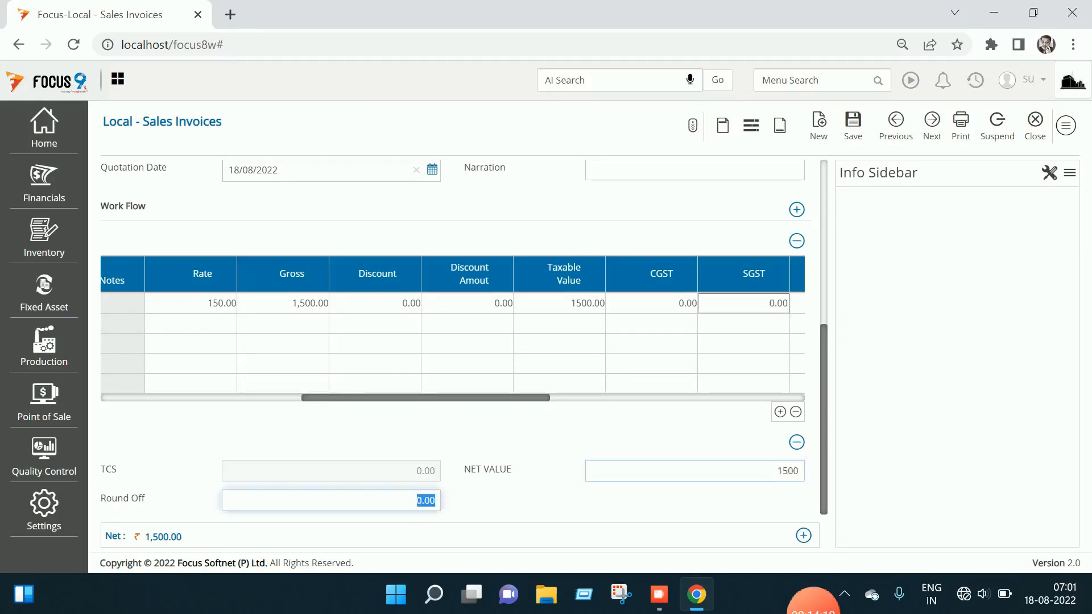
mouse_move(227, 536)
Save the sales invoice, allocating the full 1500.00 to a New Reference in the bill reference
click(852, 125)
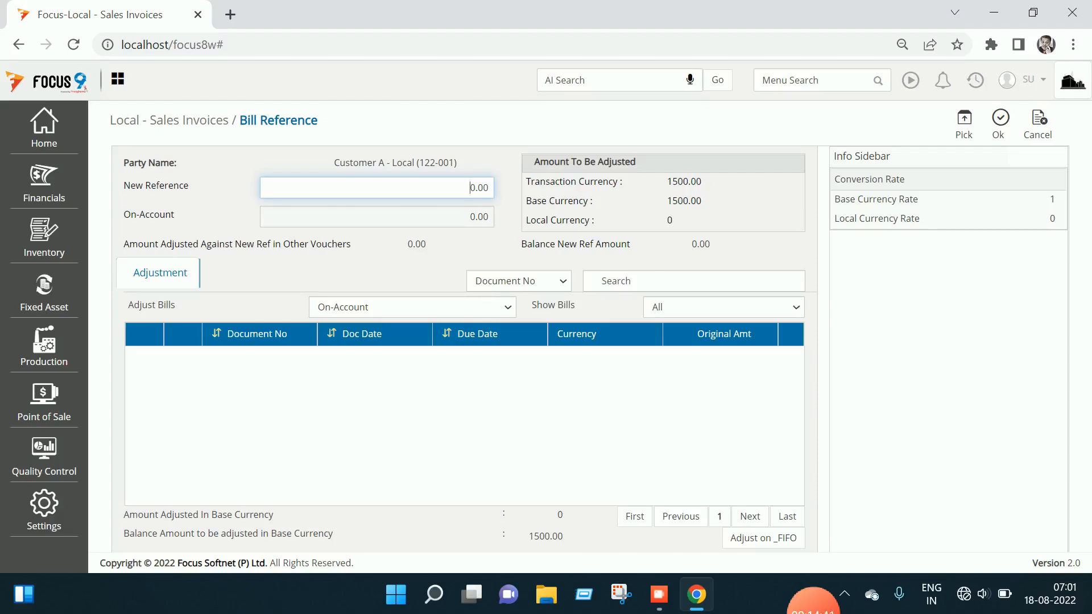
click(413, 307)
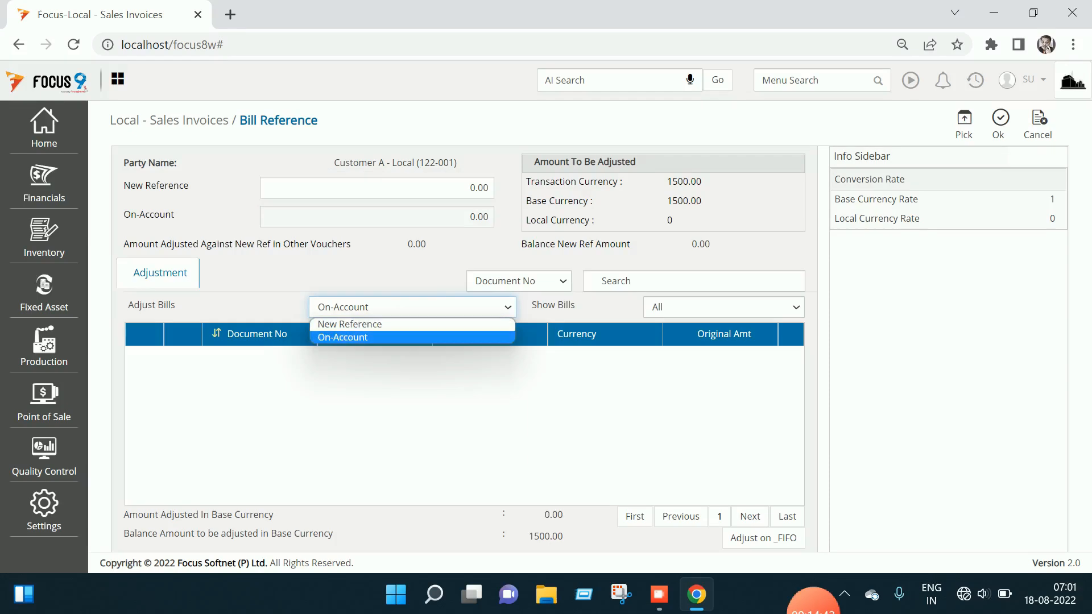
click(398, 324)
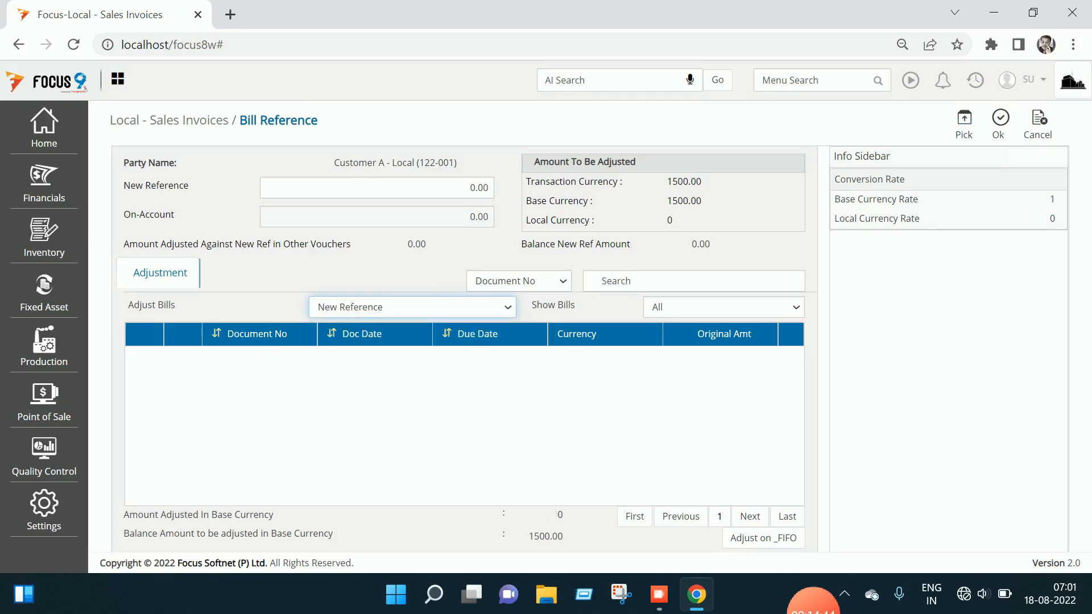
click(964, 123)
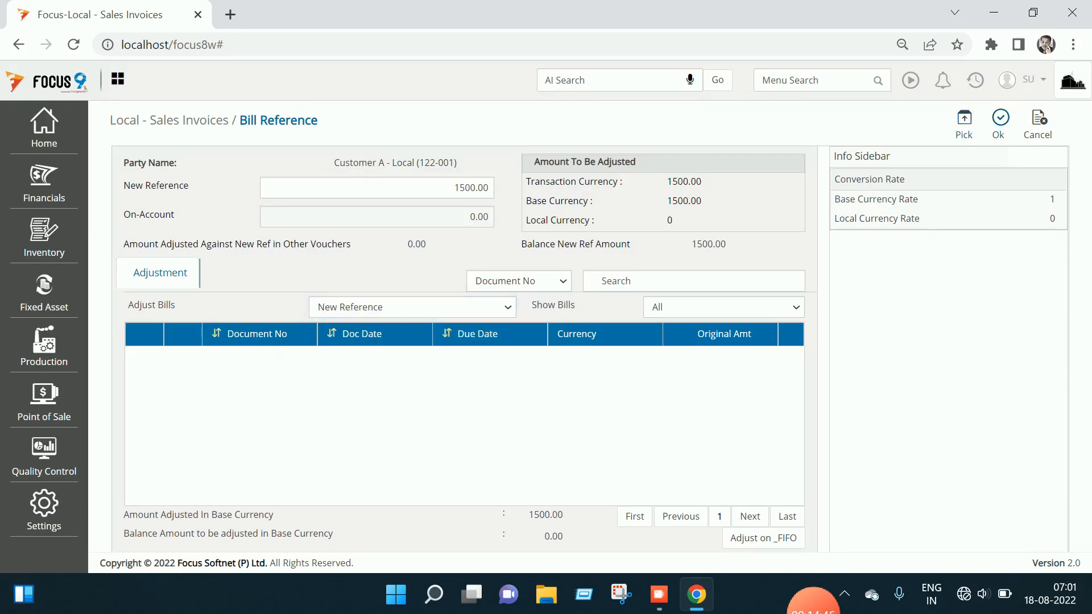
click(999, 122)
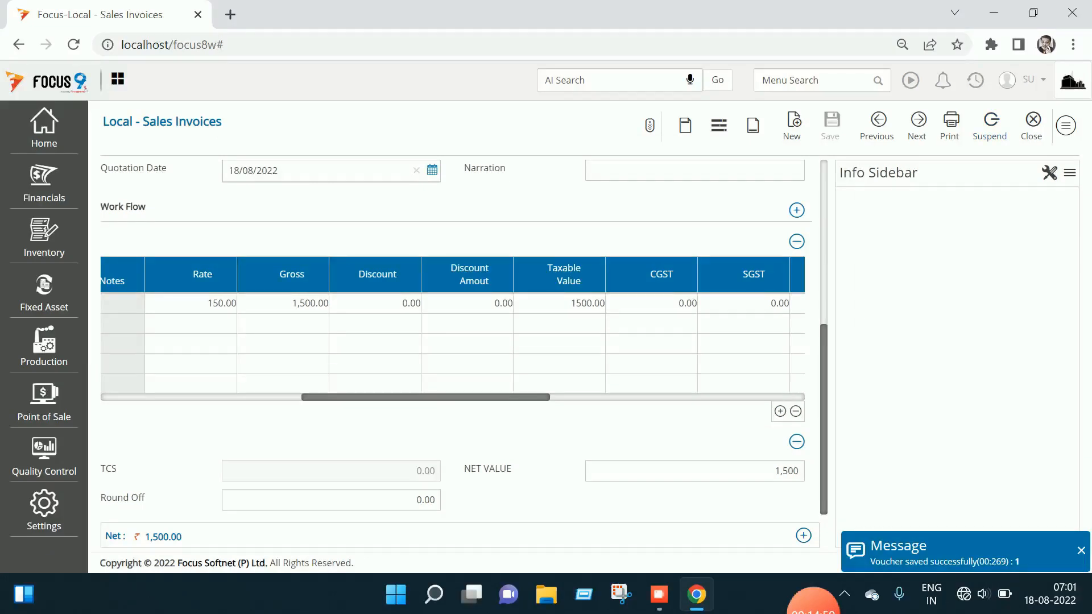
Close the saved sales invoice and the local sales invoices list, and open the Ledger report
click(1030, 124)
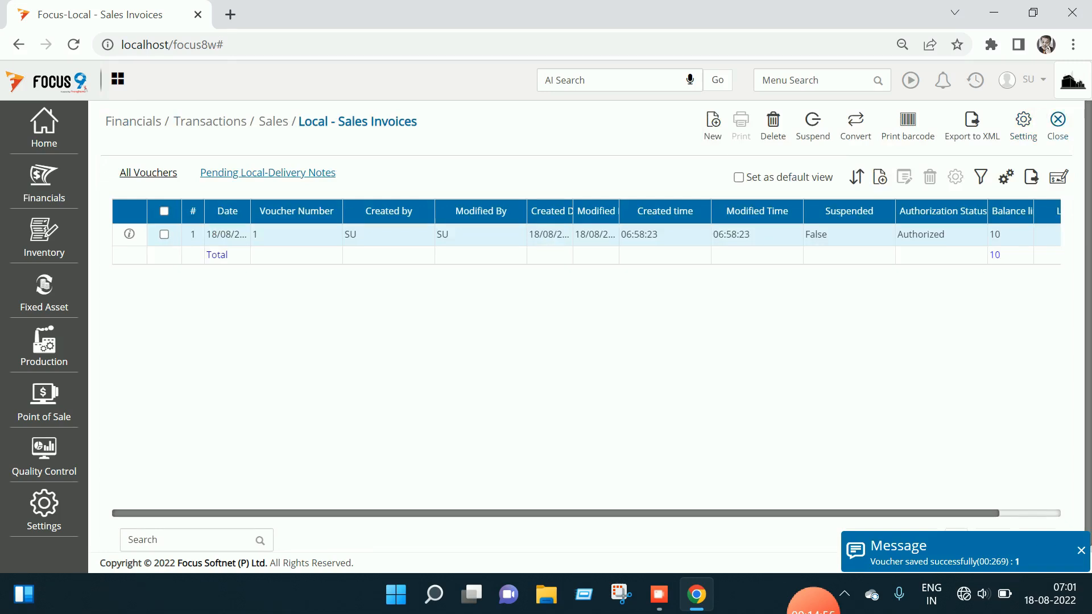
click(1057, 125)
click(807, 80)
text(ledg)
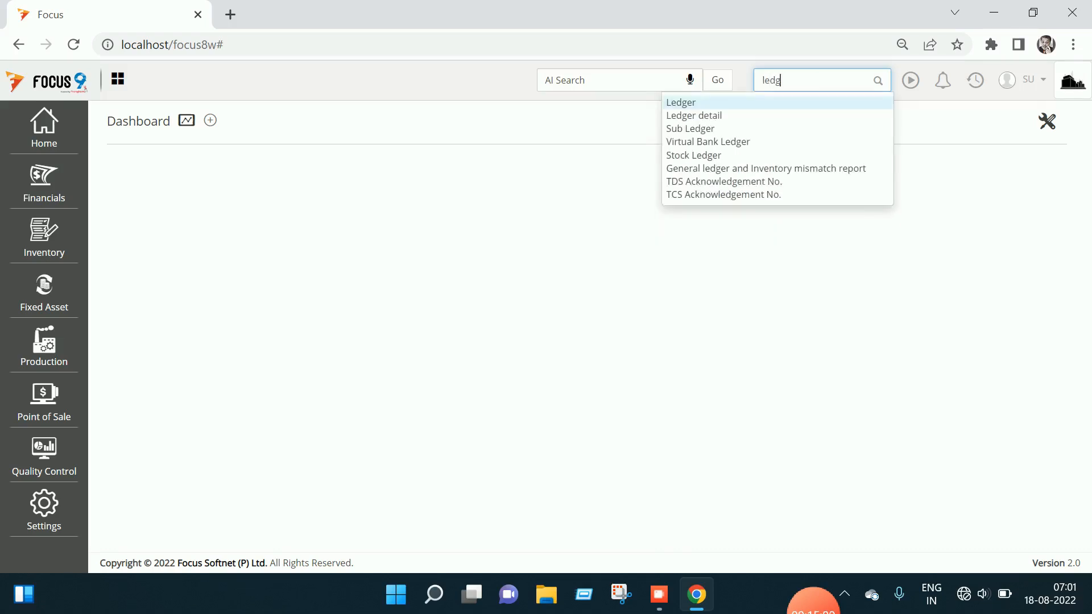
text(er)
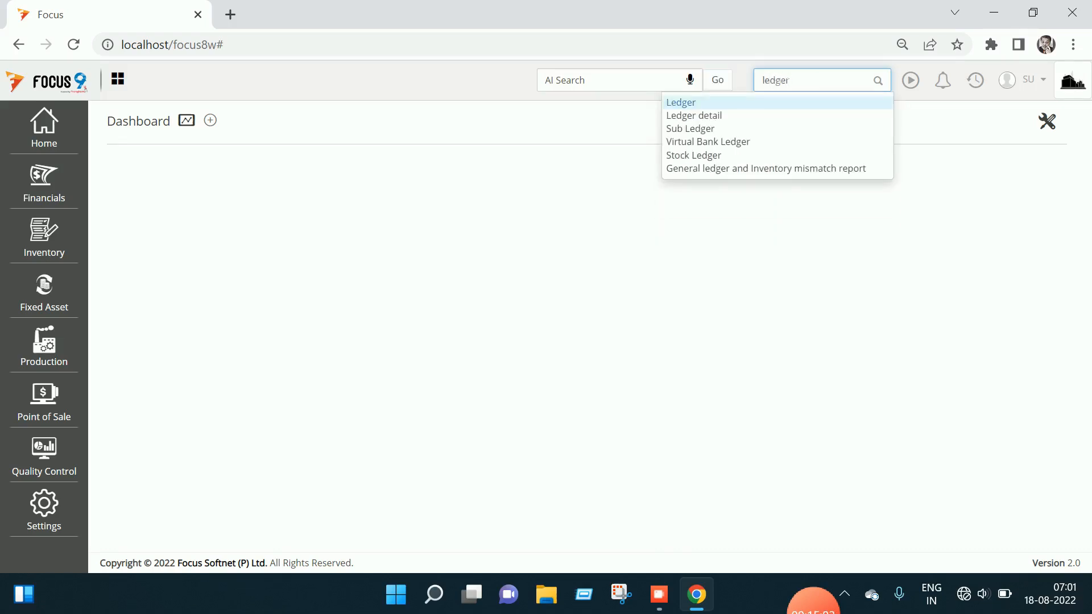
key(Return)
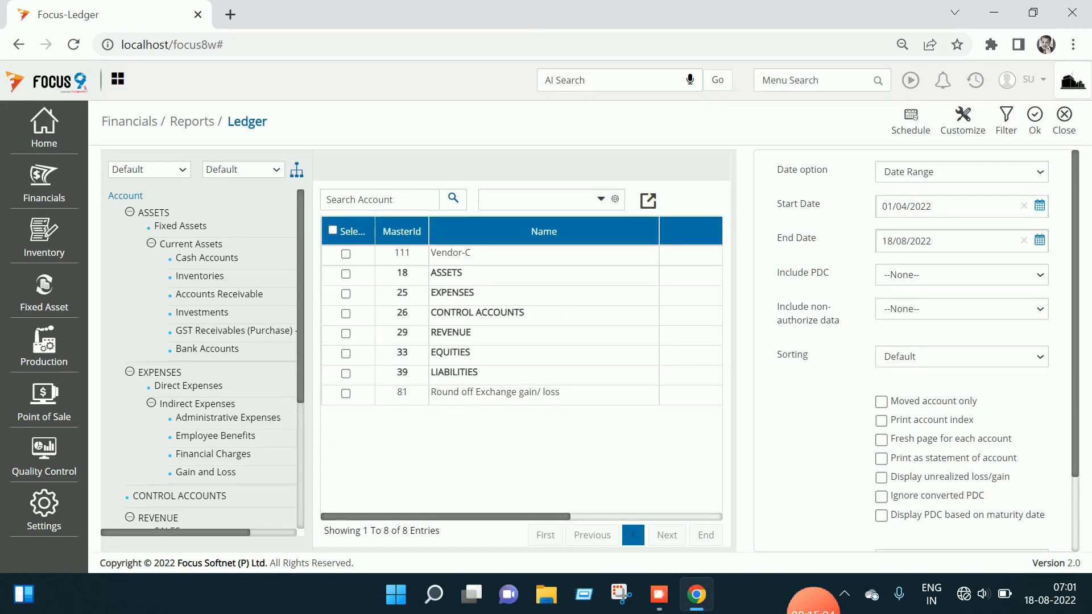
Run the ledger for Customer A - Local, check the sales invoice entry and close the report
click(380, 199)
text(customer)
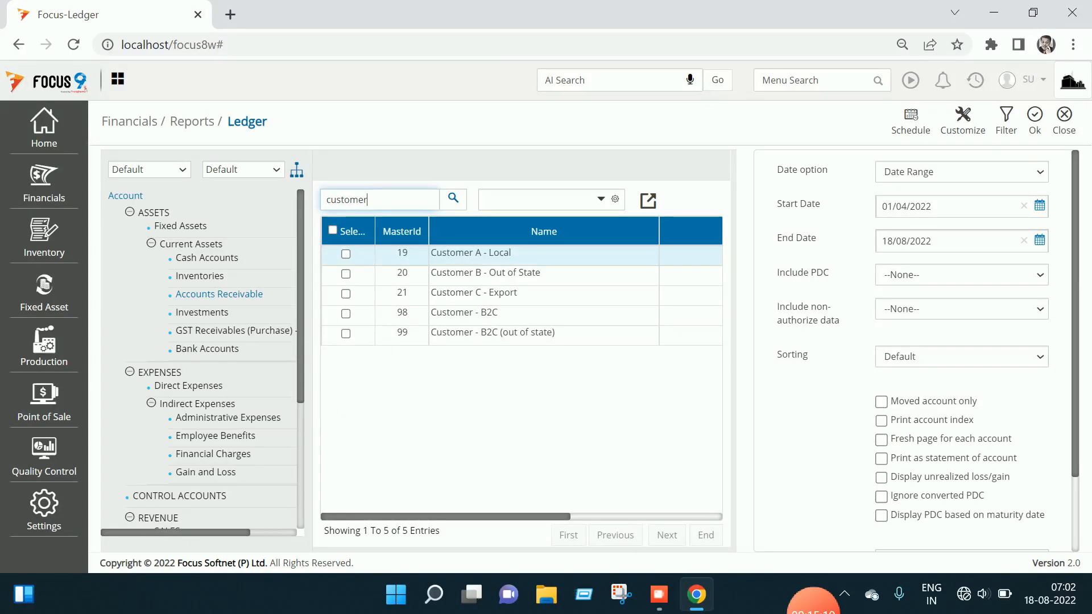
click(346, 254)
click(1034, 121)
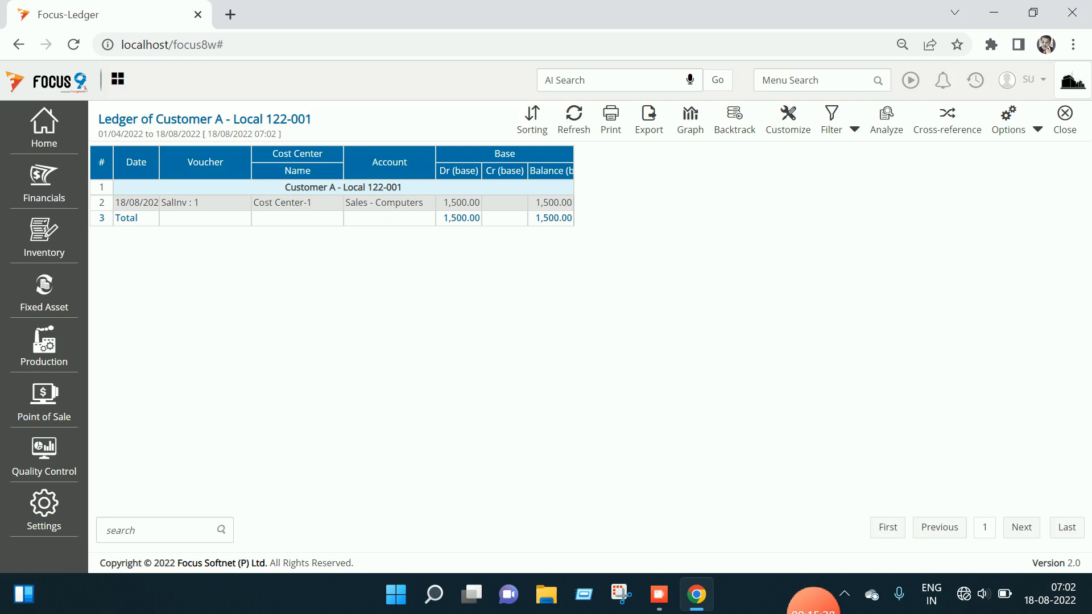
click(1064, 119)
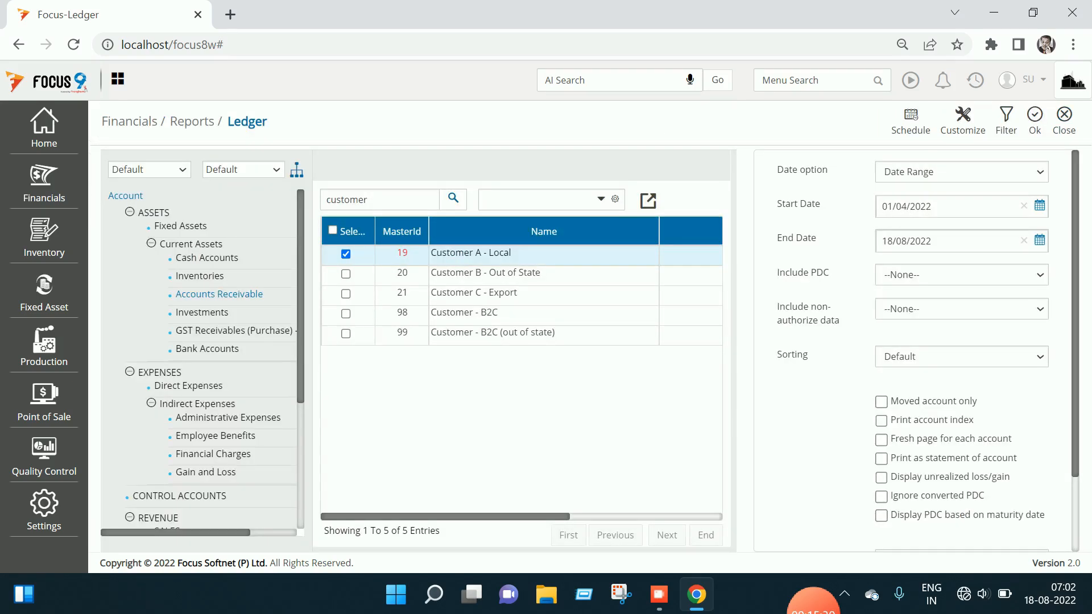
click(1064, 120)
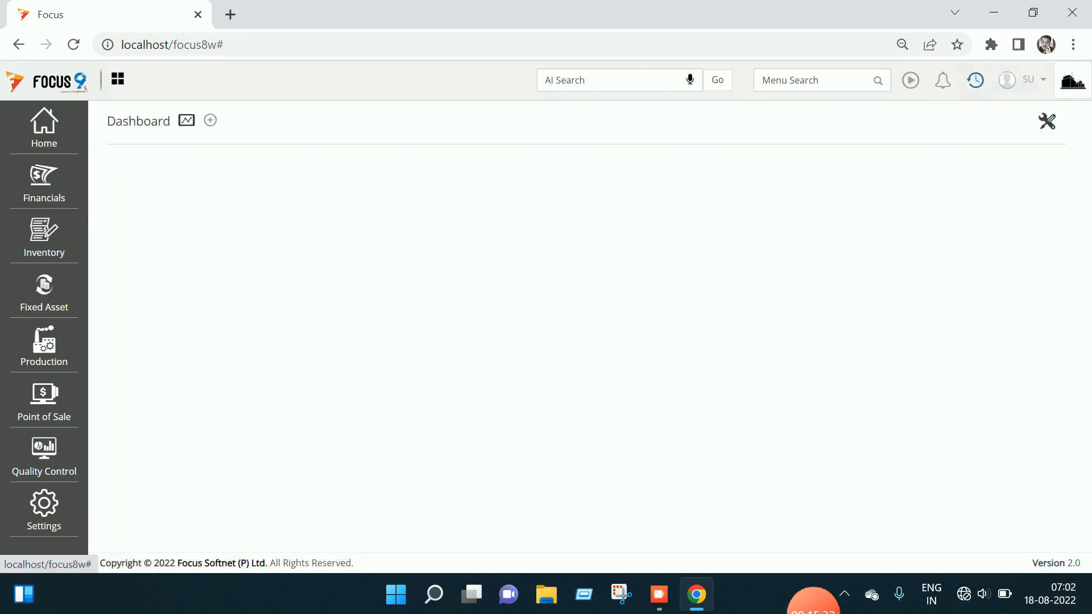
Reopen local sales invoice 1 and examine its debit and credit posting details
click(975, 79)
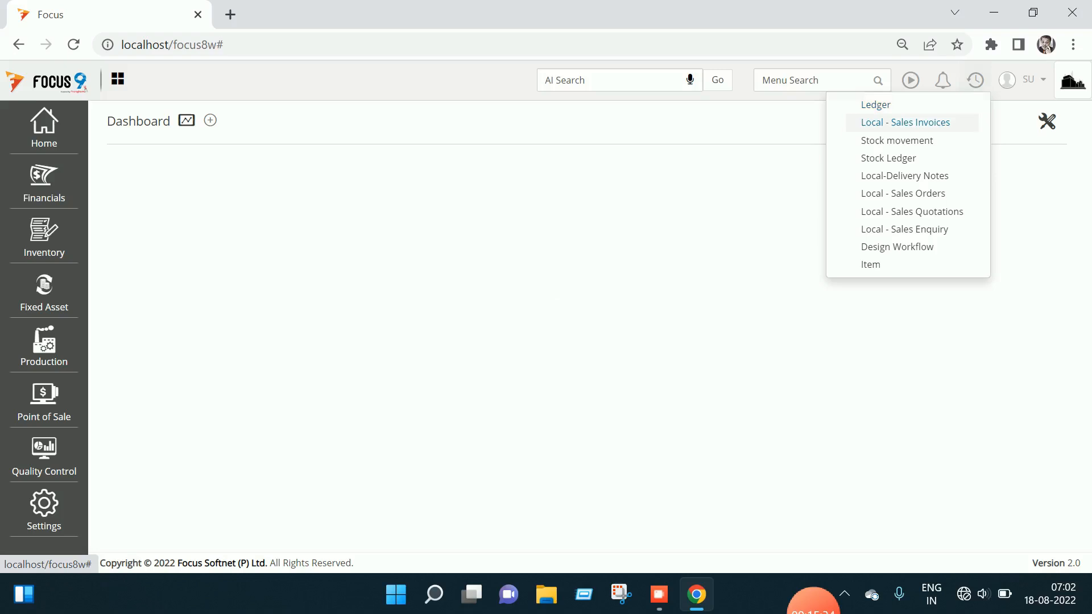
click(905, 122)
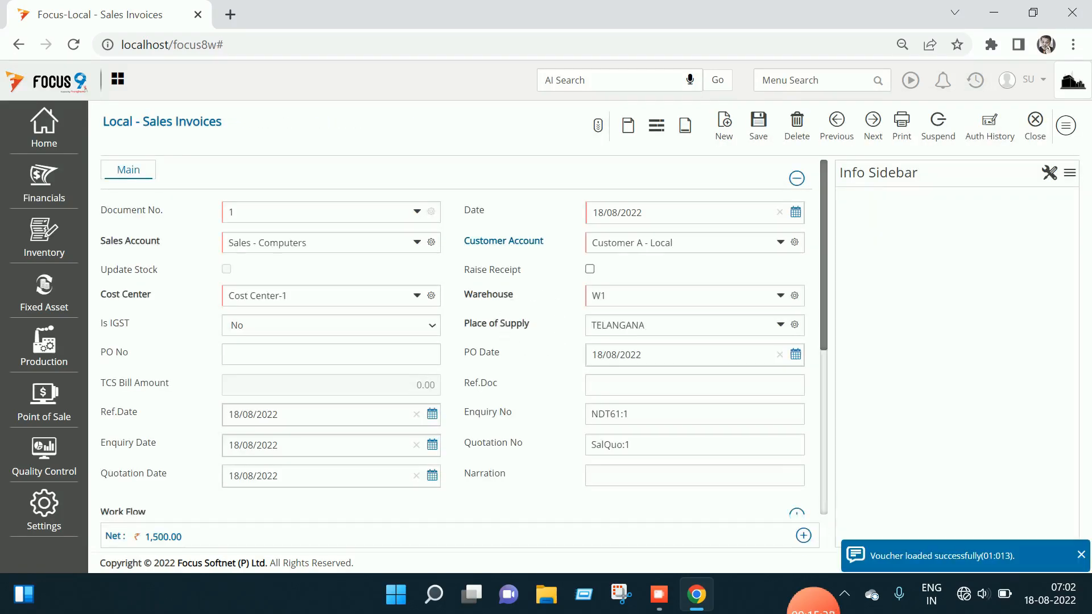
click(1065, 125)
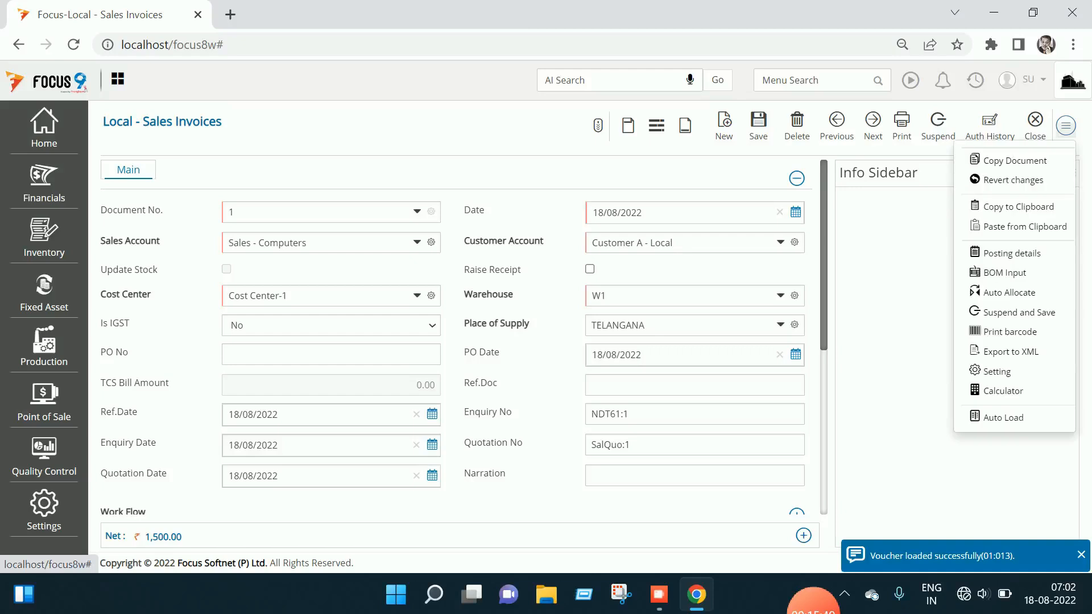
click(1011, 253)
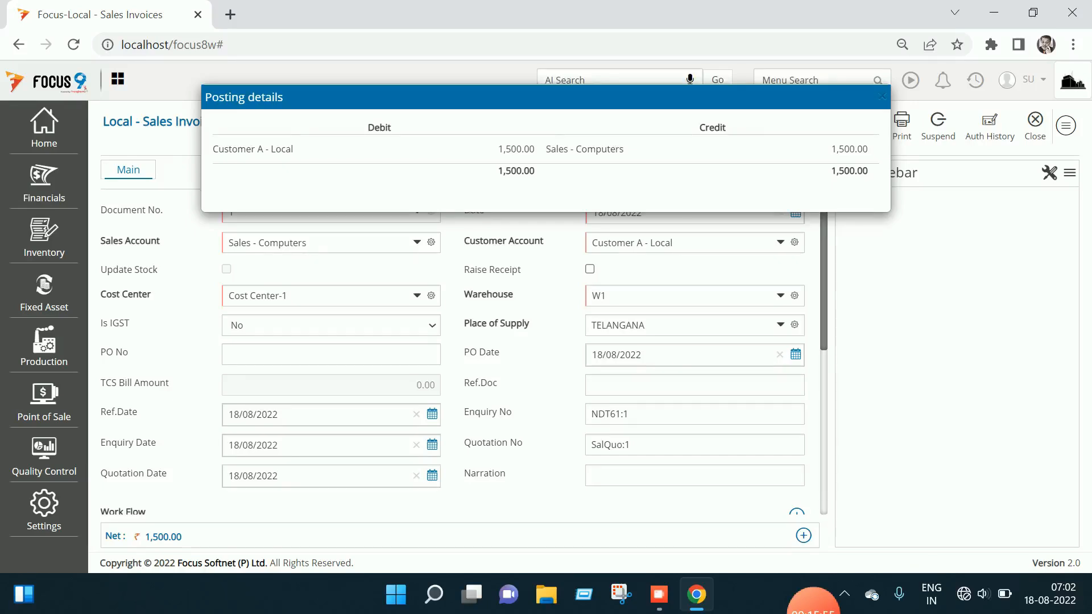
key(Escape)
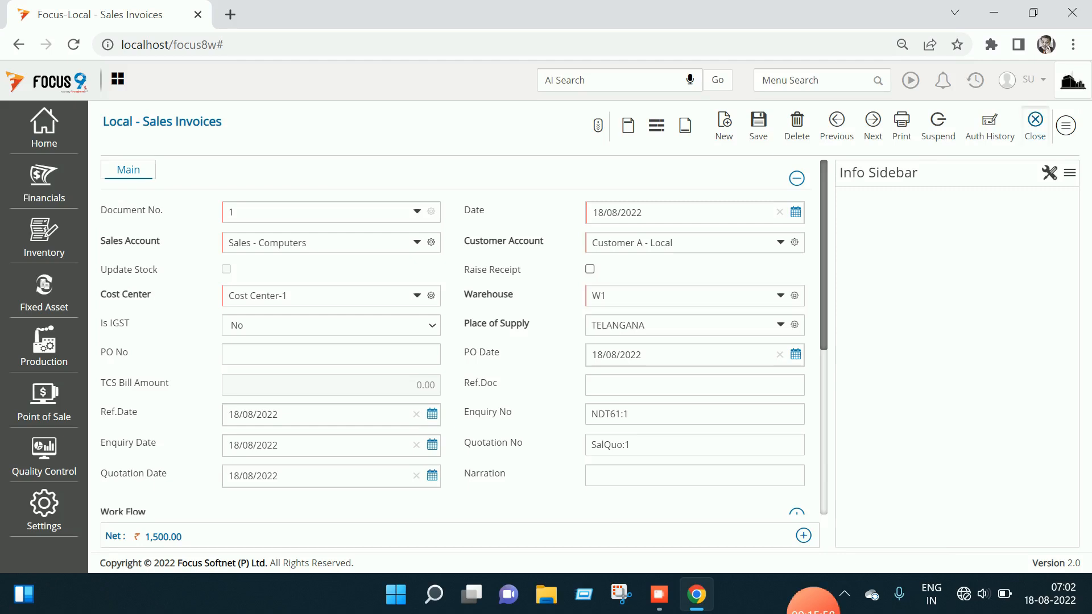
click(1035, 121)
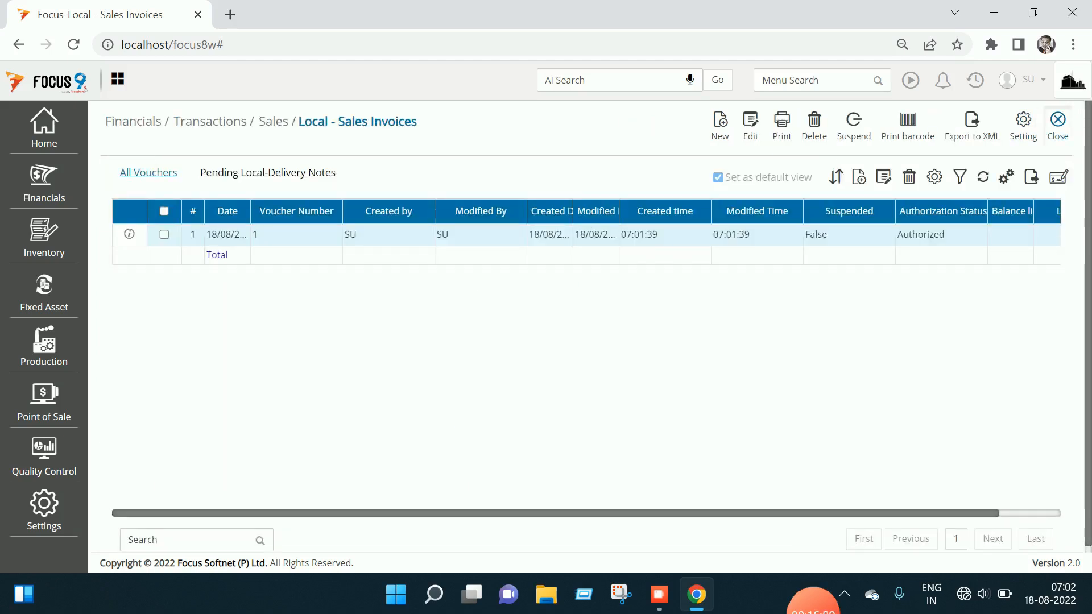
click(1057, 125)
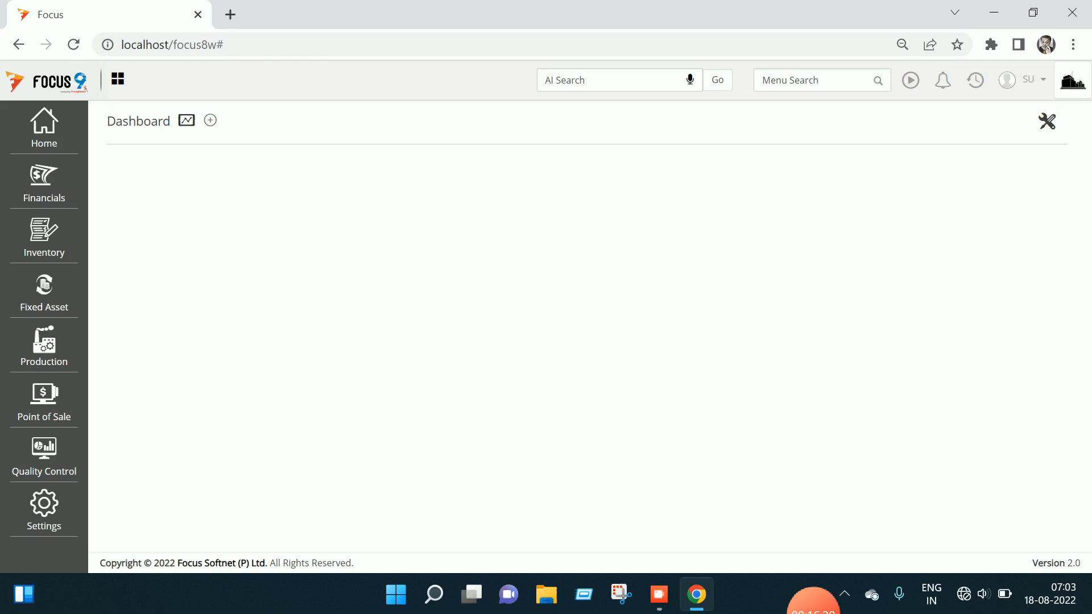
Start a new cash receipt with cash/bank account Cash, cost center Cost Center-1 and payment term Cash
click(813, 81)
text(cash)
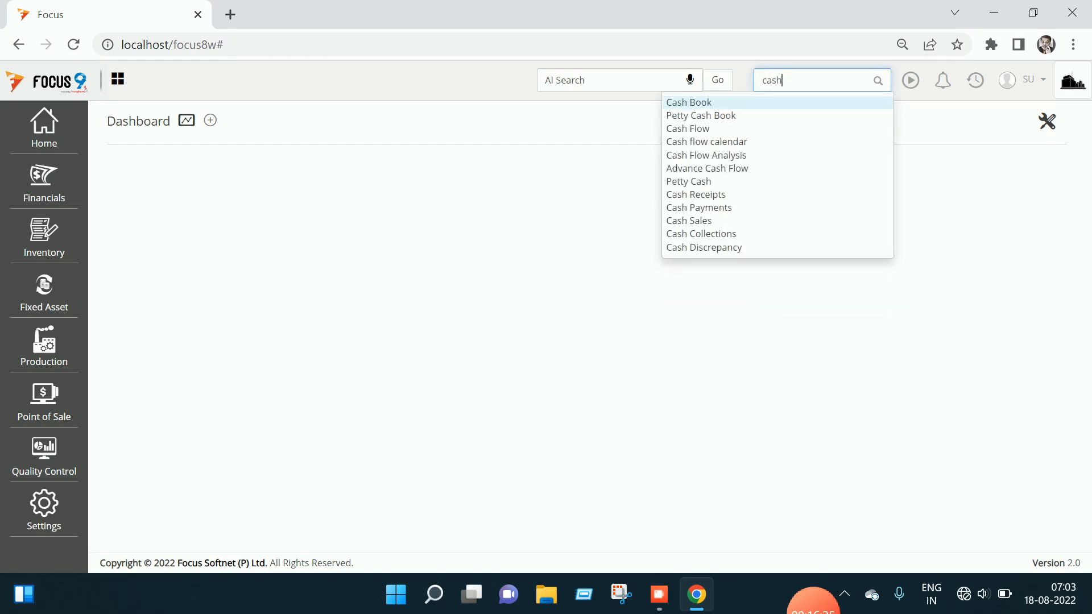
key(Return)
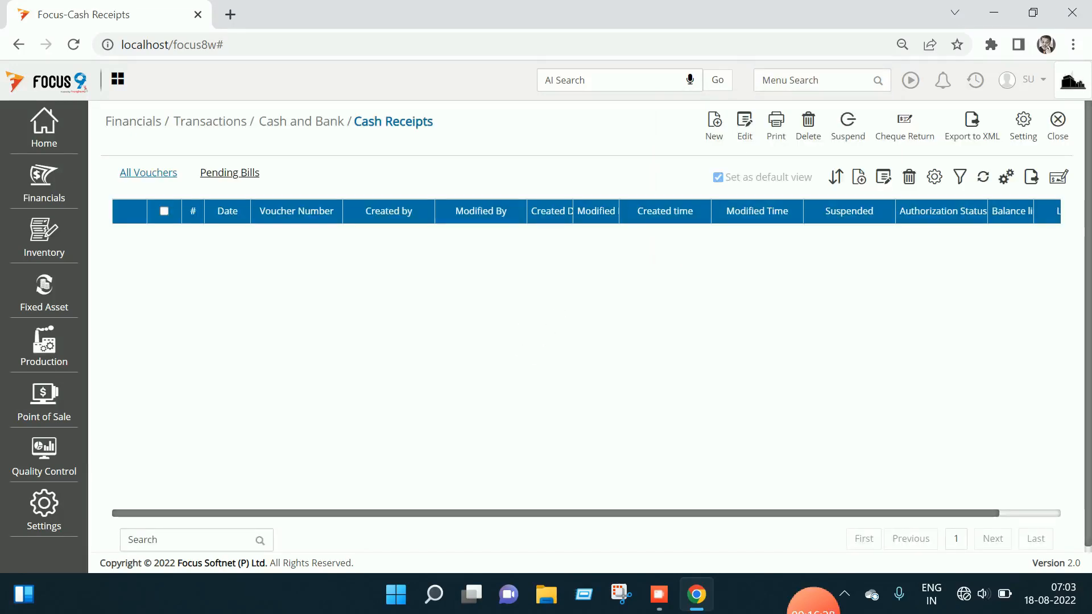
click(714, 126)
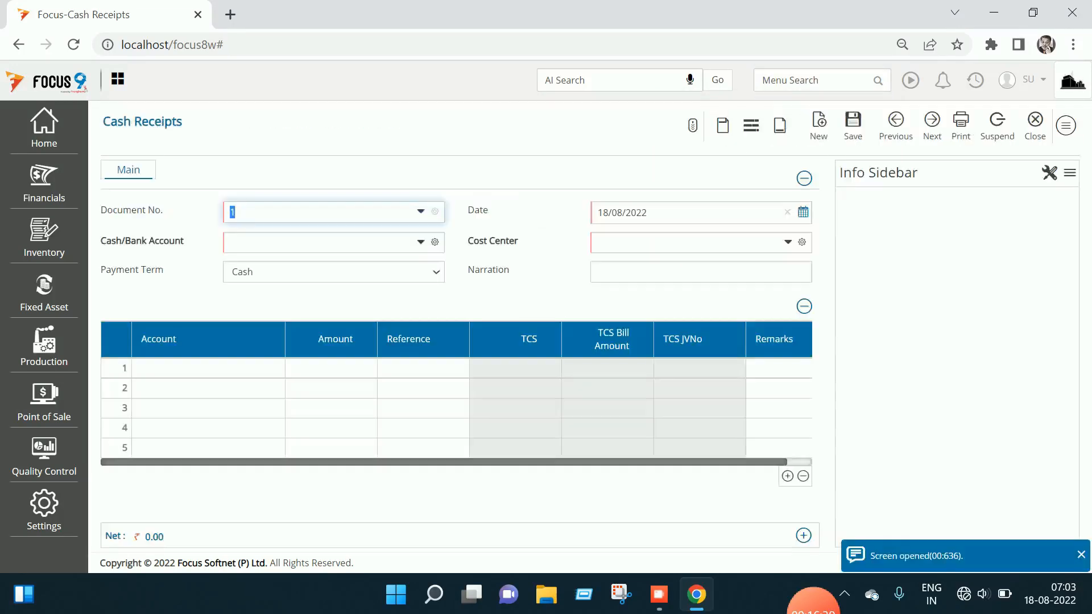
key(Tab)
text(cash)
key(Tab)
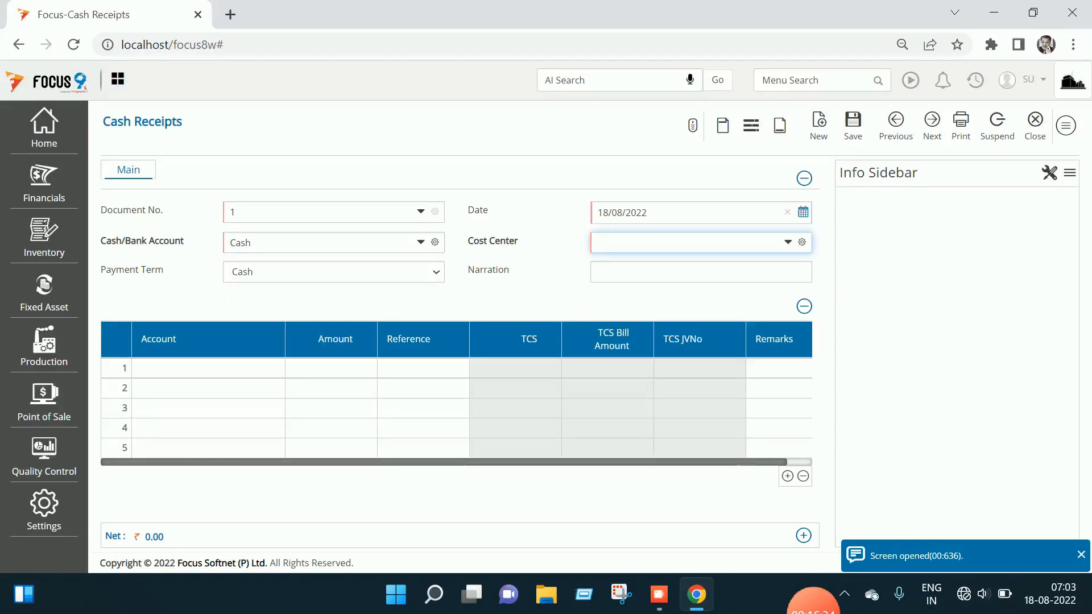
text(c)
key(Return)
click(334, 272)
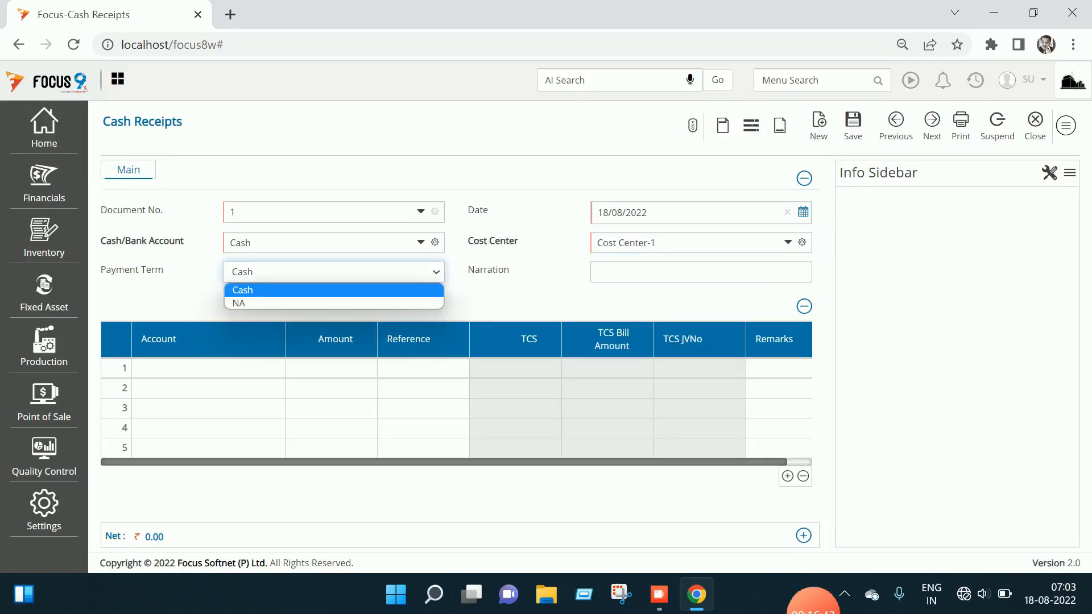
key(Return)
Add a receipt line for Customer A - Local with an amount of 1500
click(208, 368)
text(cu)
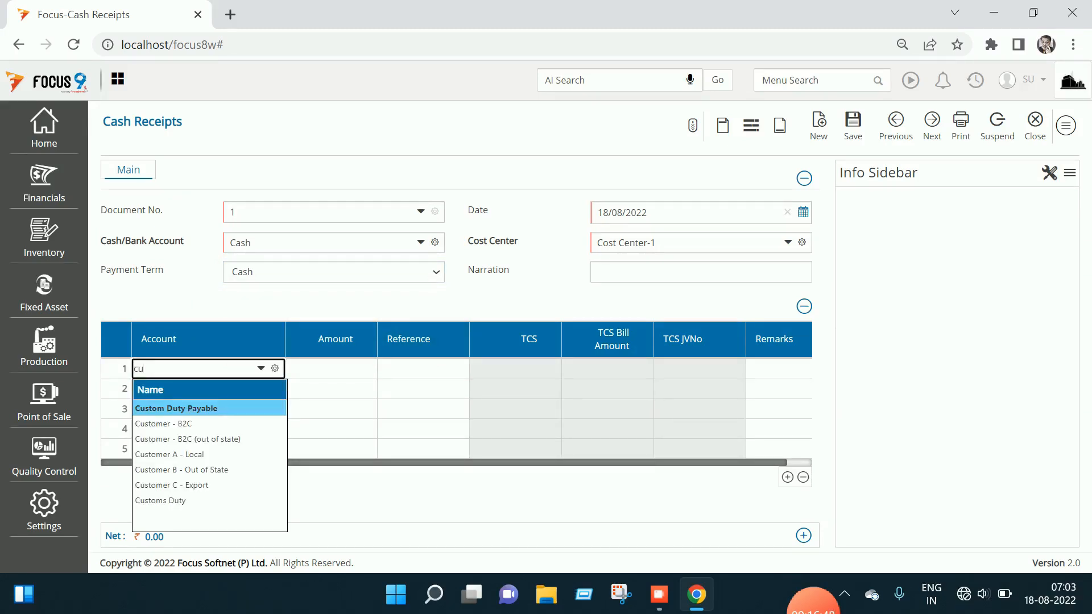
click(170, 455)
key(Tab)
text(1500)
key(Tab)
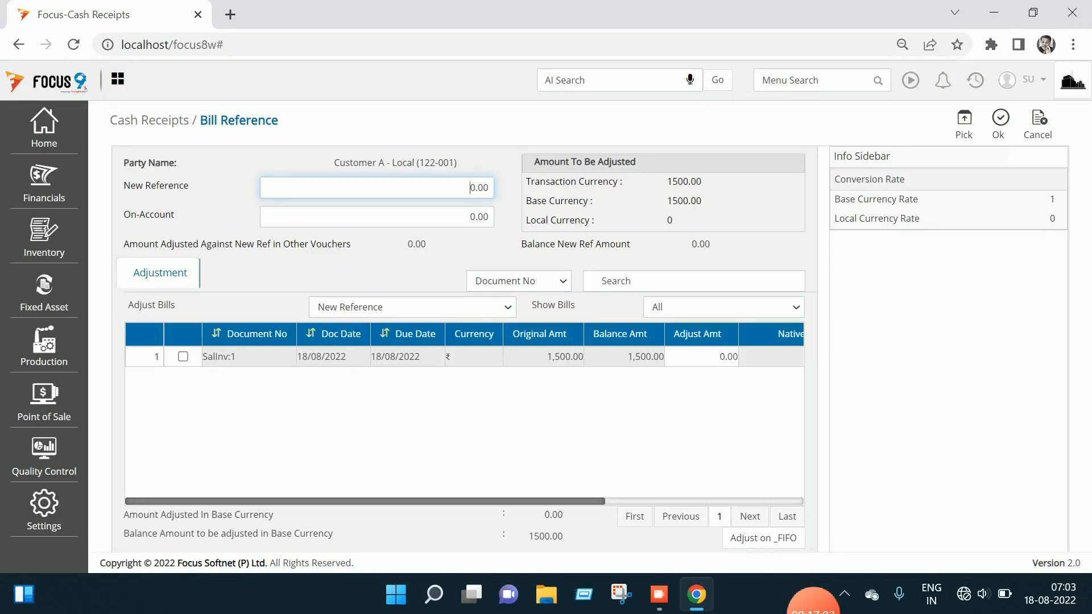
Adjust the full 1500.00 against bill SalInv:1 in the bill reference and save the cash receipt
click(701, 357)
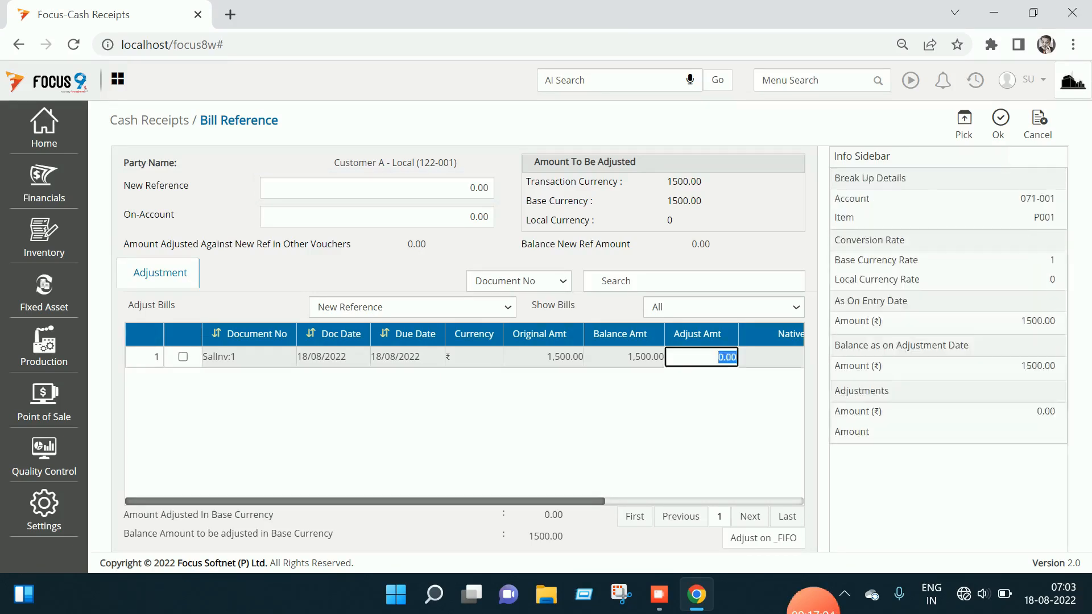
click(964, 124)
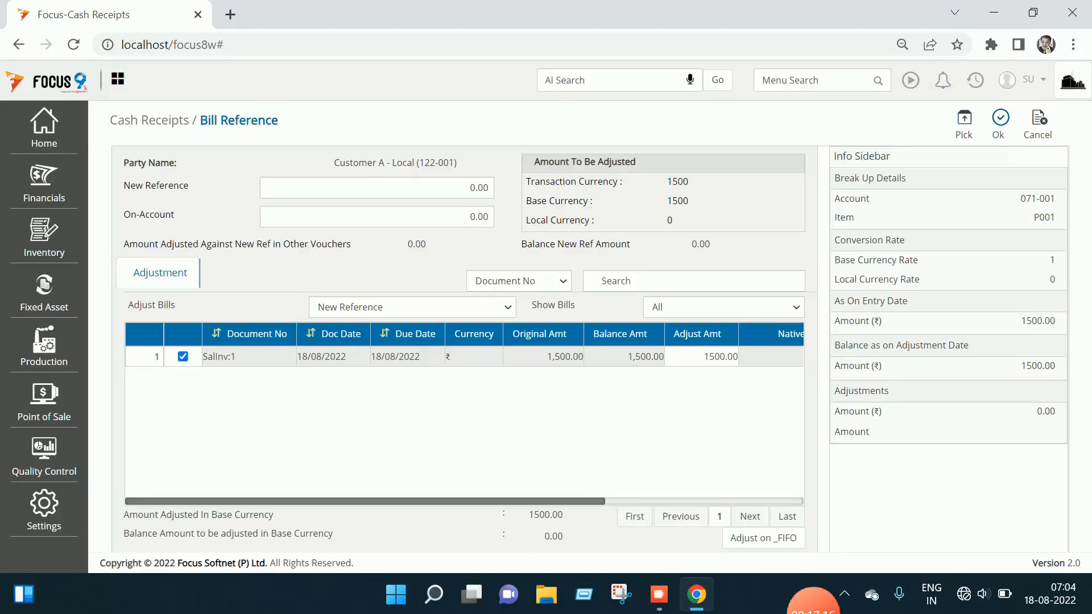
click(999, 123)
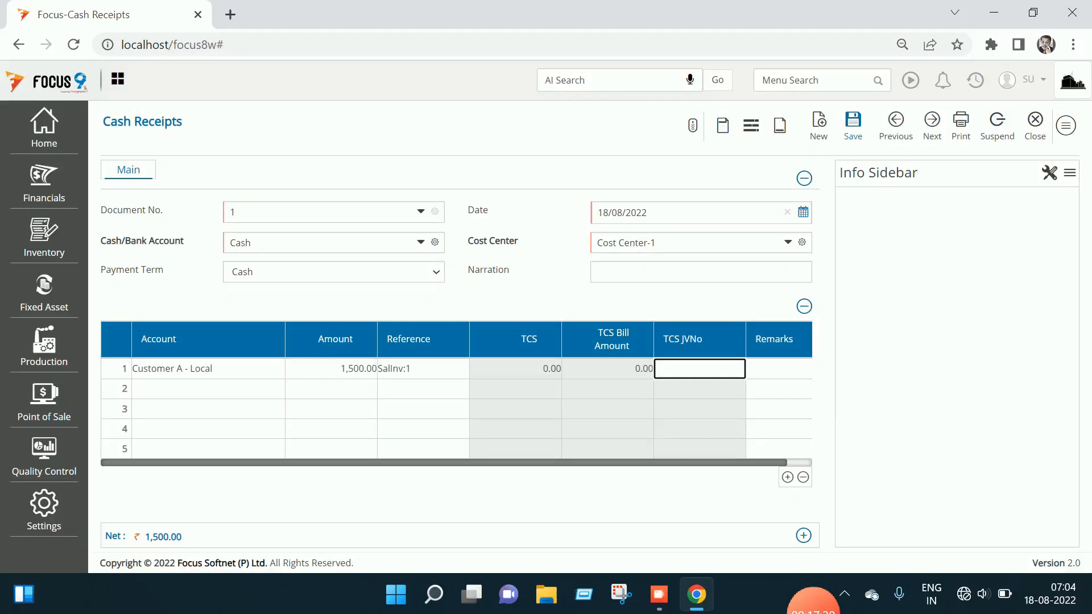
click(853, 125)
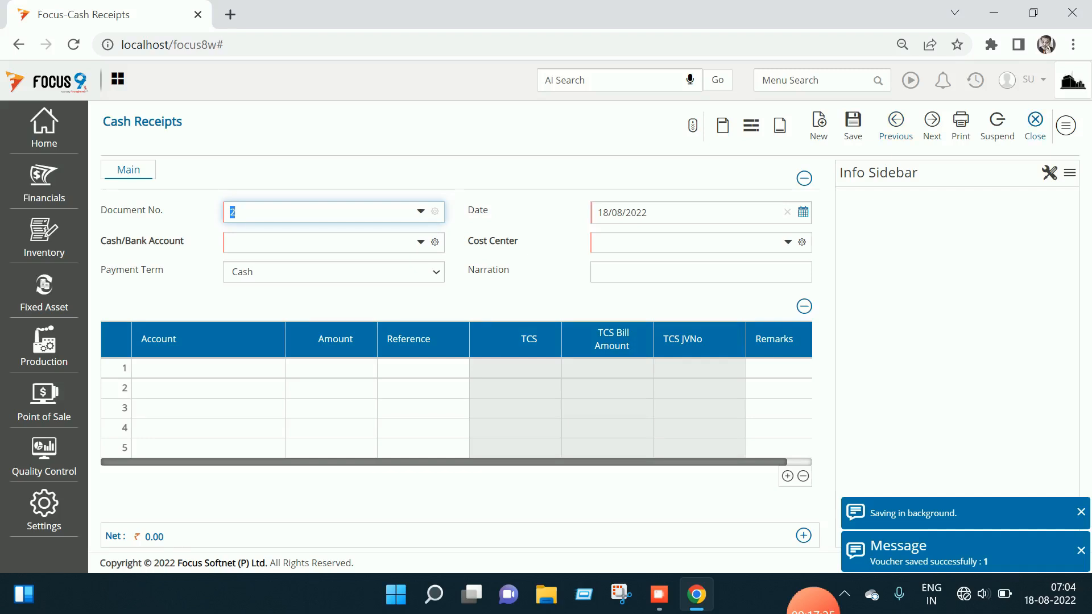
Reload the saved cash receipt 1 and examine its debit and credit posting details
click(895, 122)
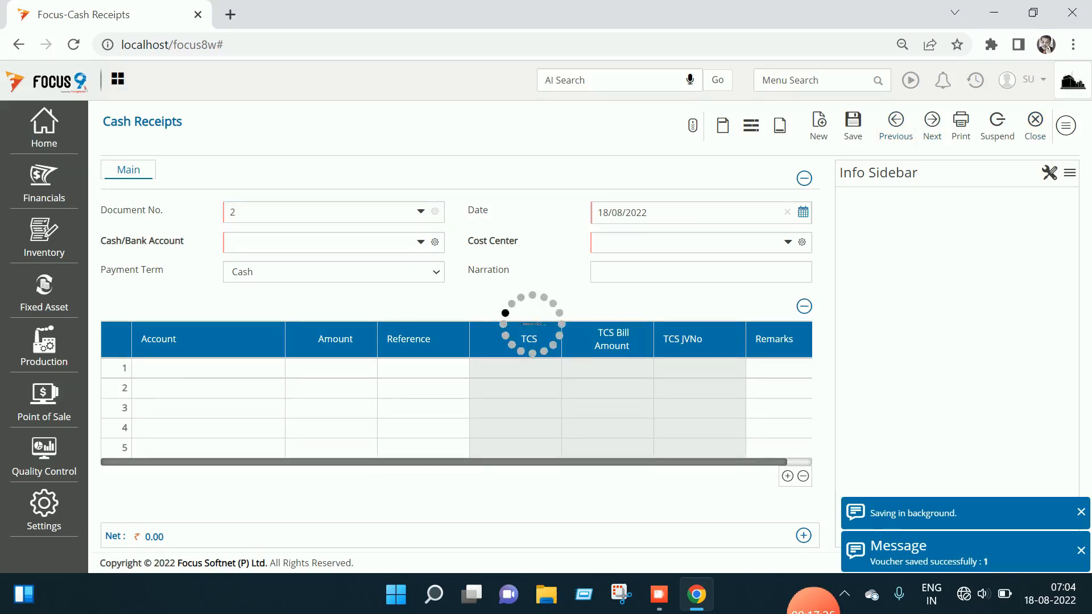
click(1066, 125)
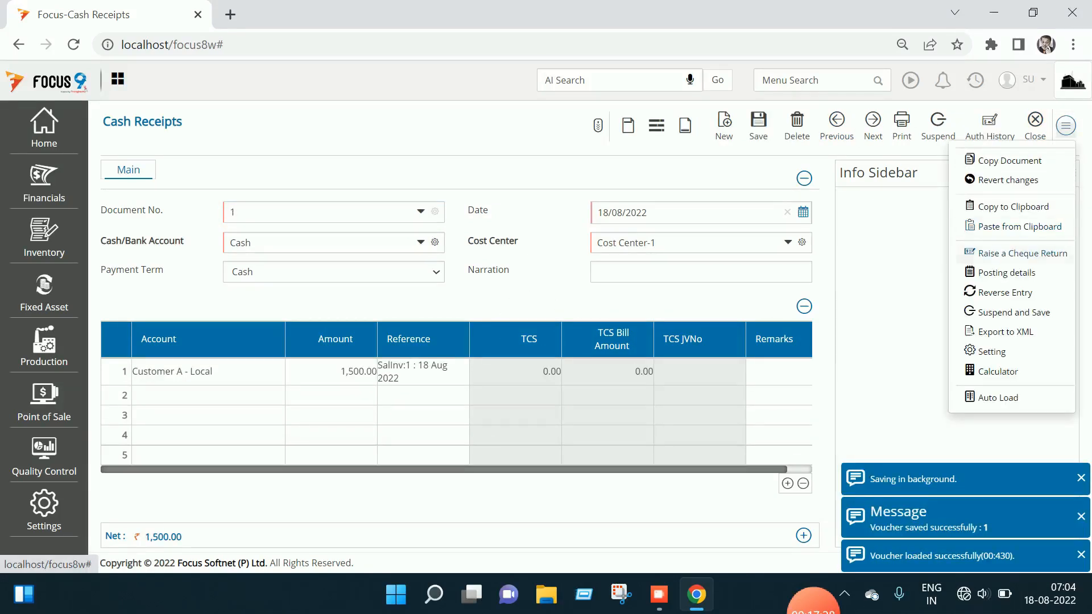
click(1006, 273)
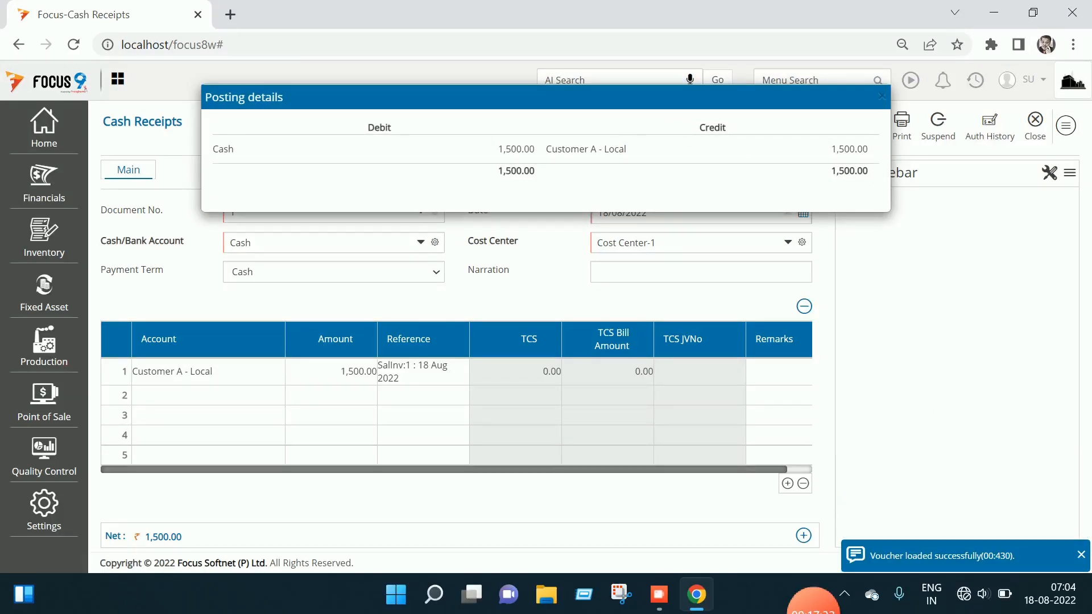
click(882, 96)
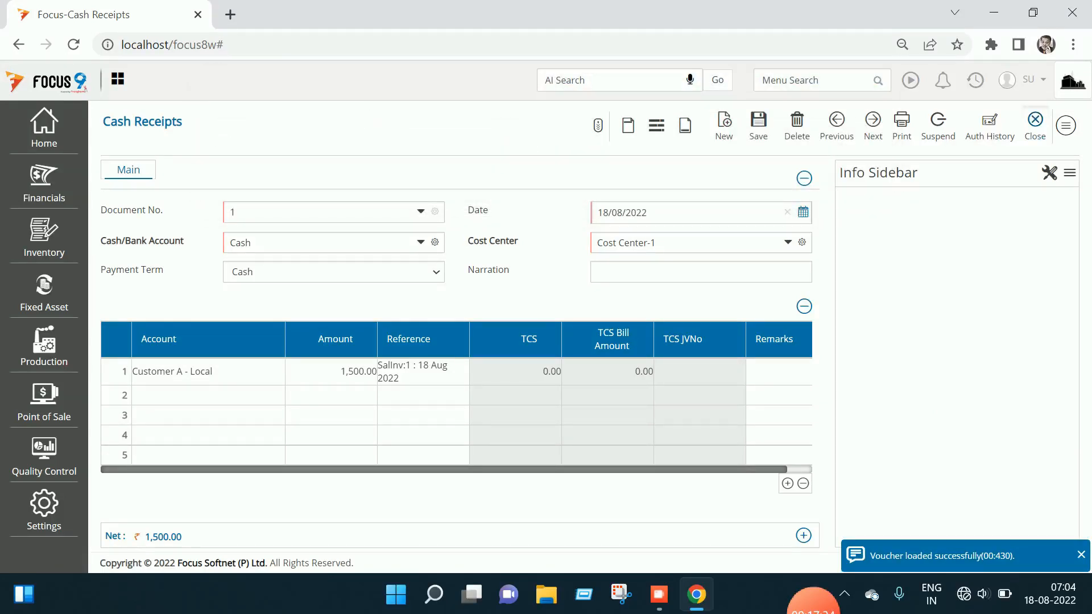
click(1040, 124)
click(1057, 125)
Rerun the Ledger report for Customer A - Local to compare the cash receipt with the sales invoice
click(813, 80)
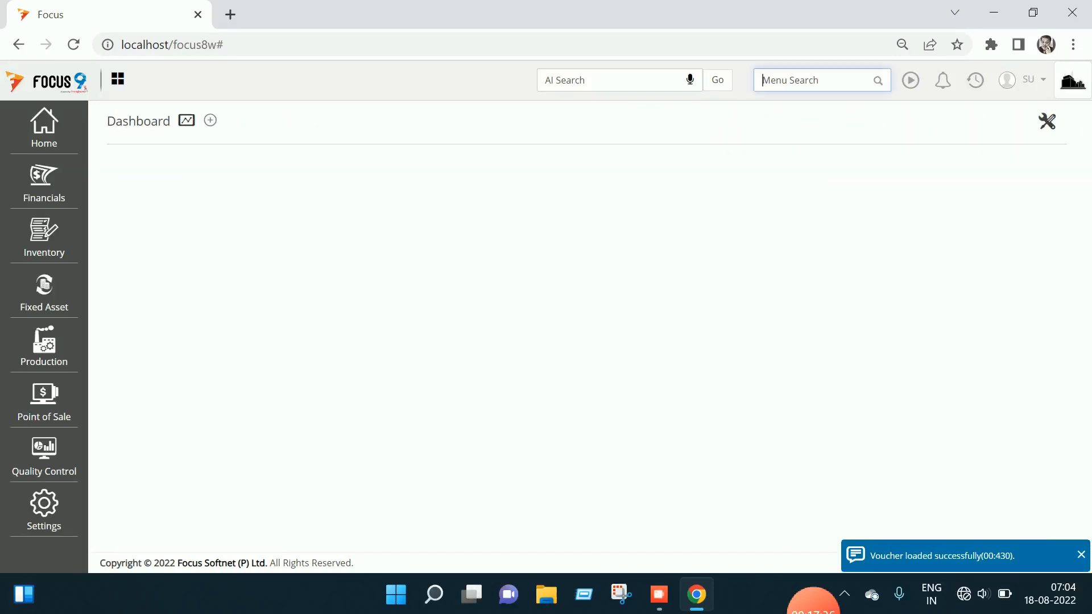
text(ledger)
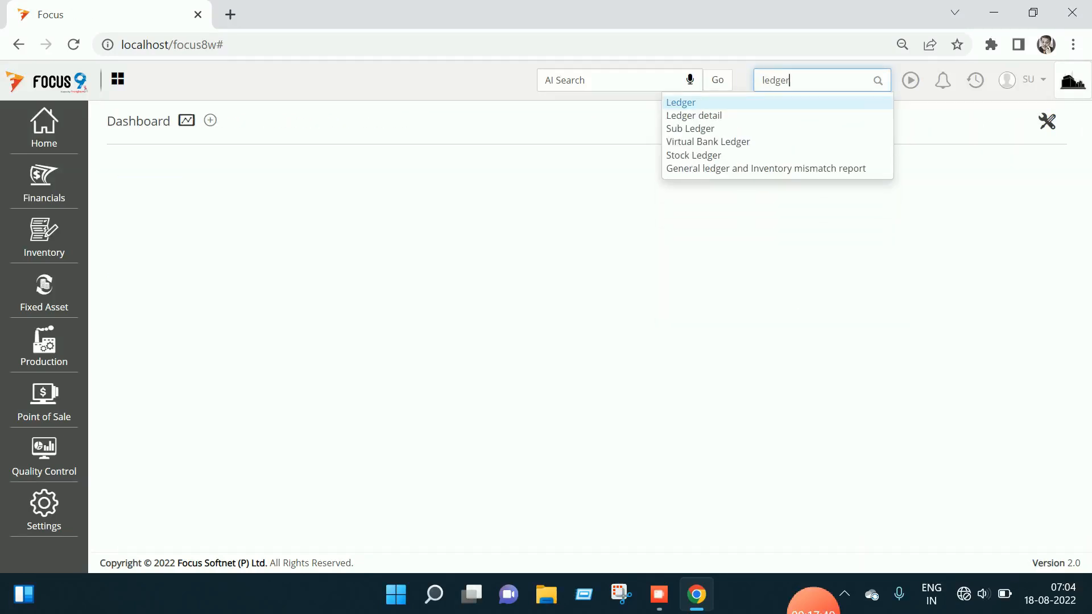
key(Return)
click(379, 200)
text(customer)
key(Return)
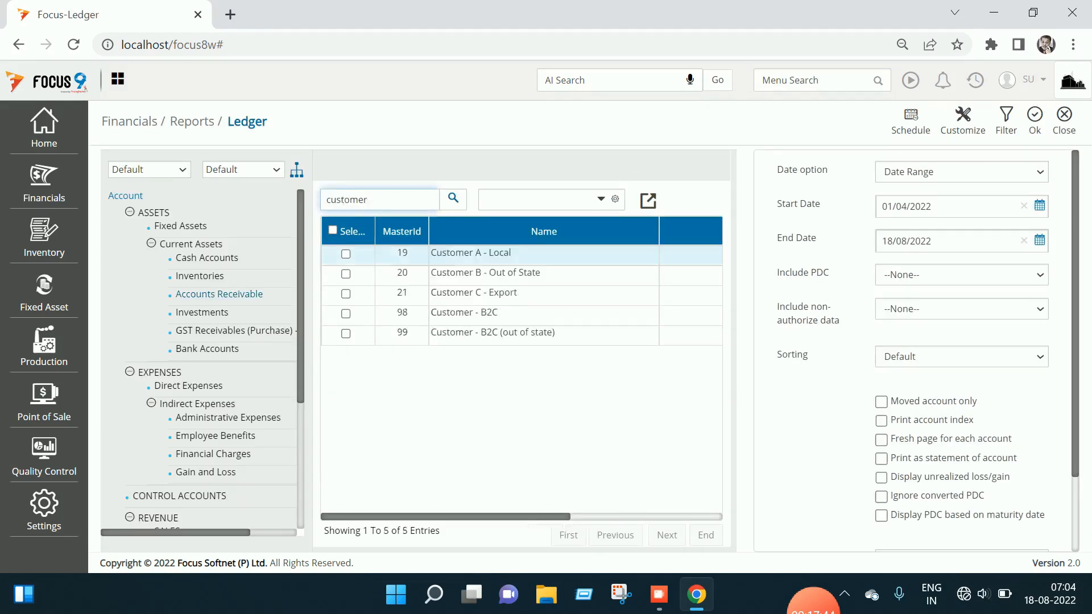
click(346, 254)
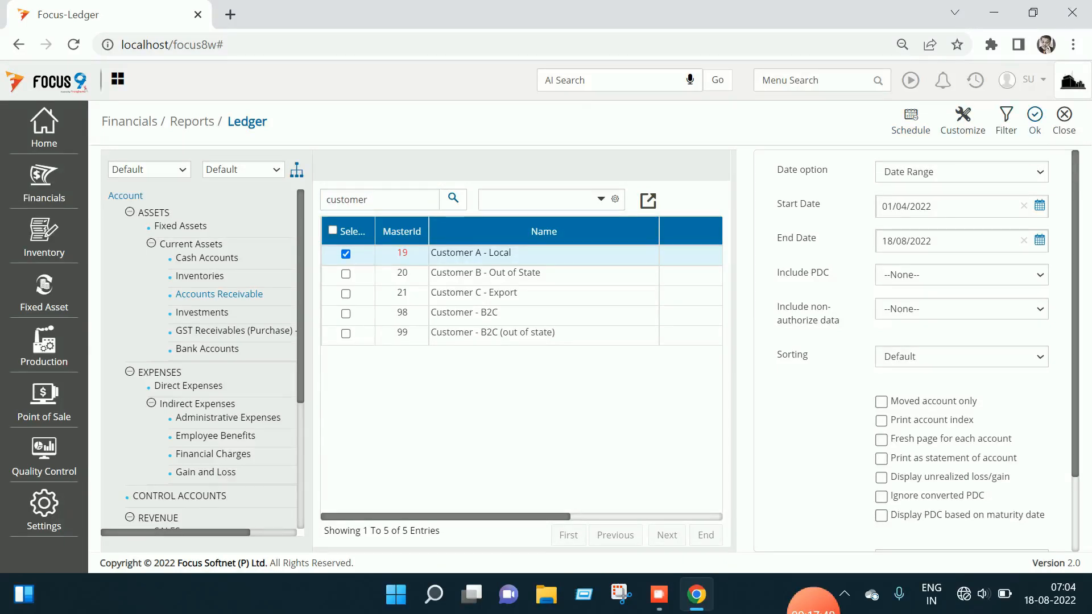
click(1034, 120)
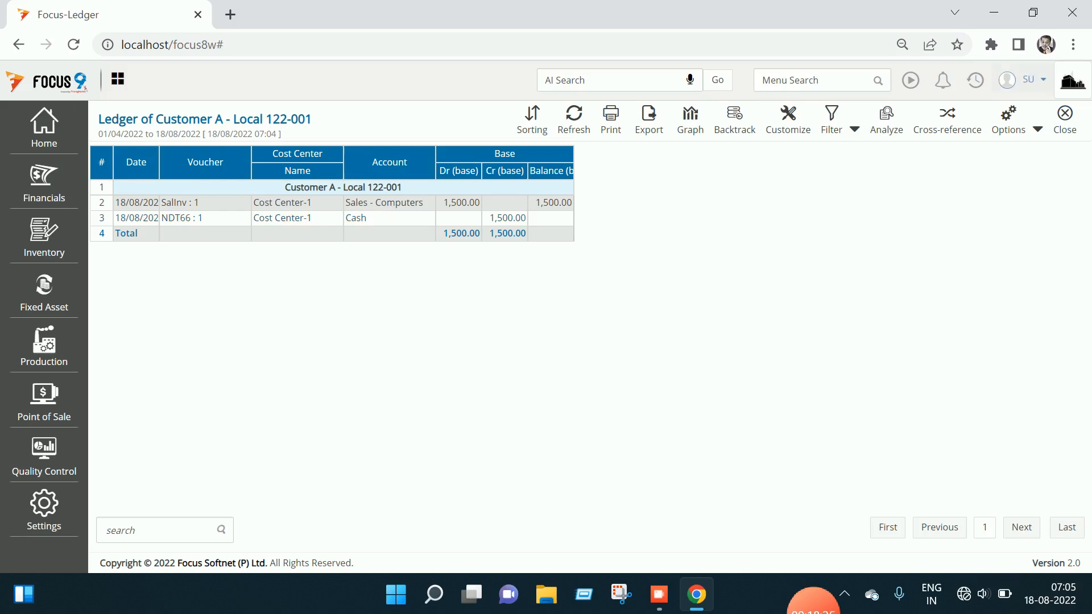
click(1064, 119)
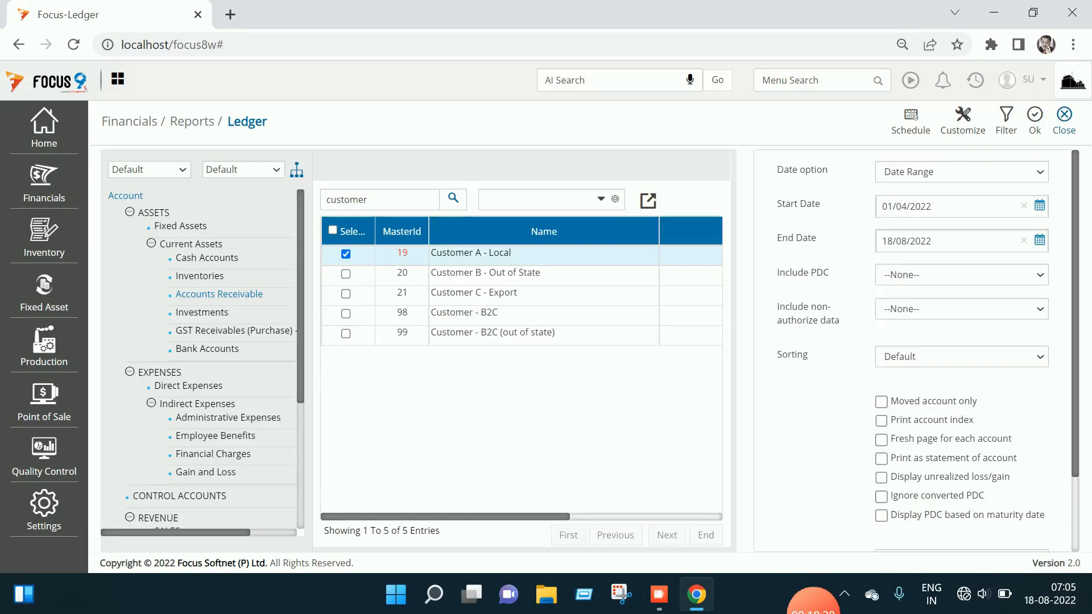
click(1064, 116)
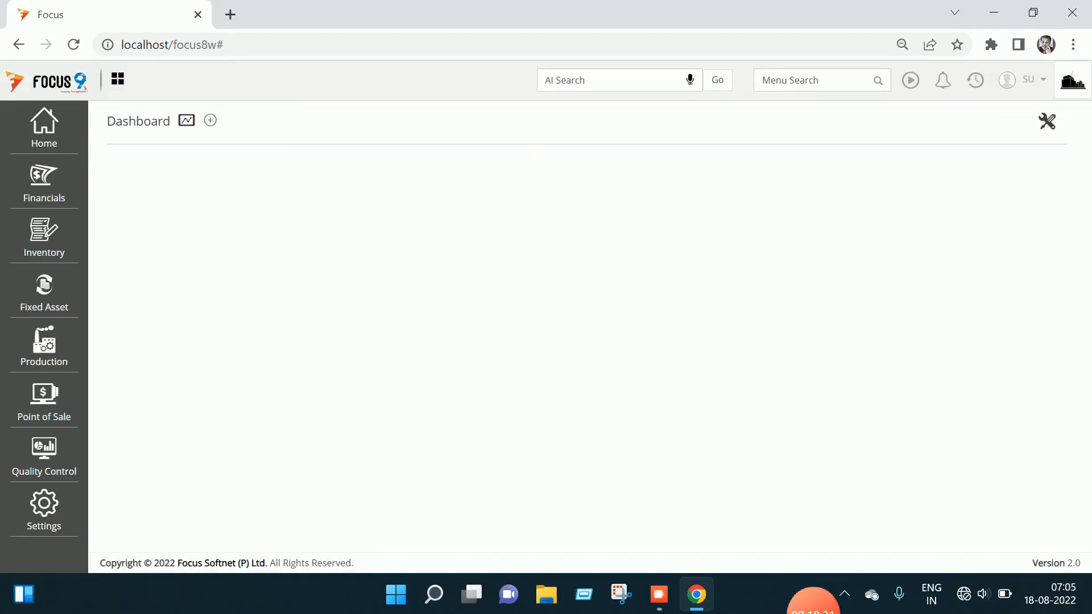